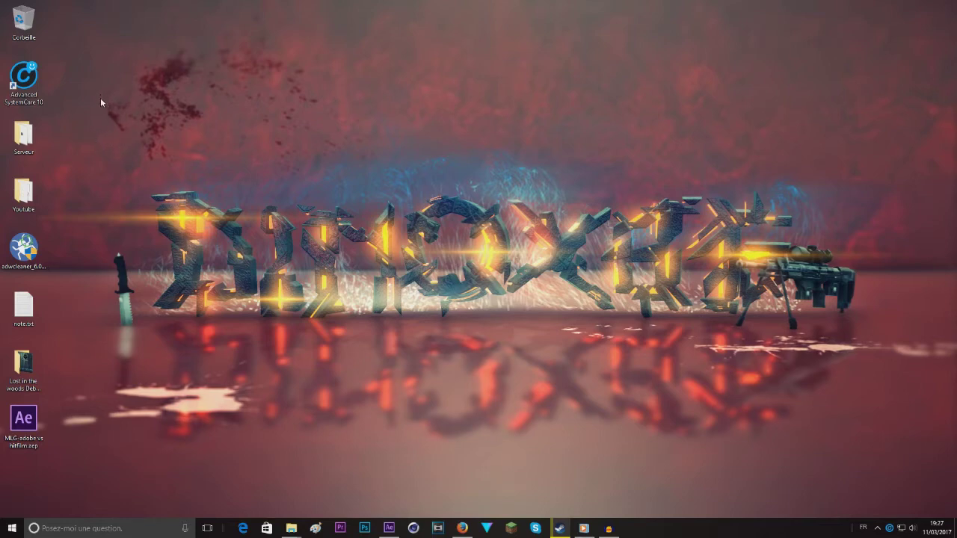
Restore After Effects and RAM-preview Composition 1's SUBSCRIBE text tracked onto the rifle
{"action": "left_click_drag", "start_coordinate": [100, 96], "coordinate": [68, 133]}
{"action": "left_click_drag", "start_coordinate": [90, 364], "coordinate": [877, 135]}
{"action": "left_click", "coordinate": [390, 529]}
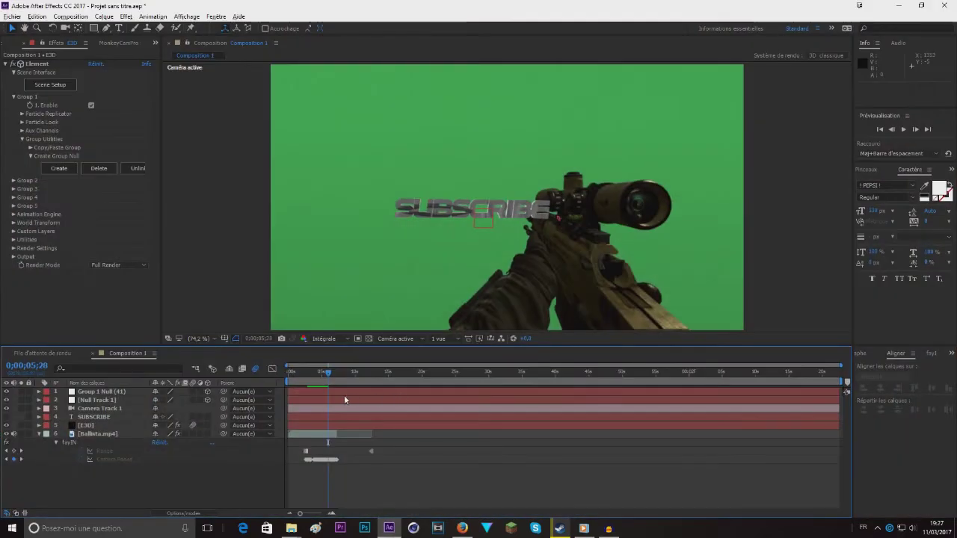
{"action": "left_click_drag", "start_coordinate": [329, 376], "coordinate": [304, 379]}
{"action": "key", "text": "space"}
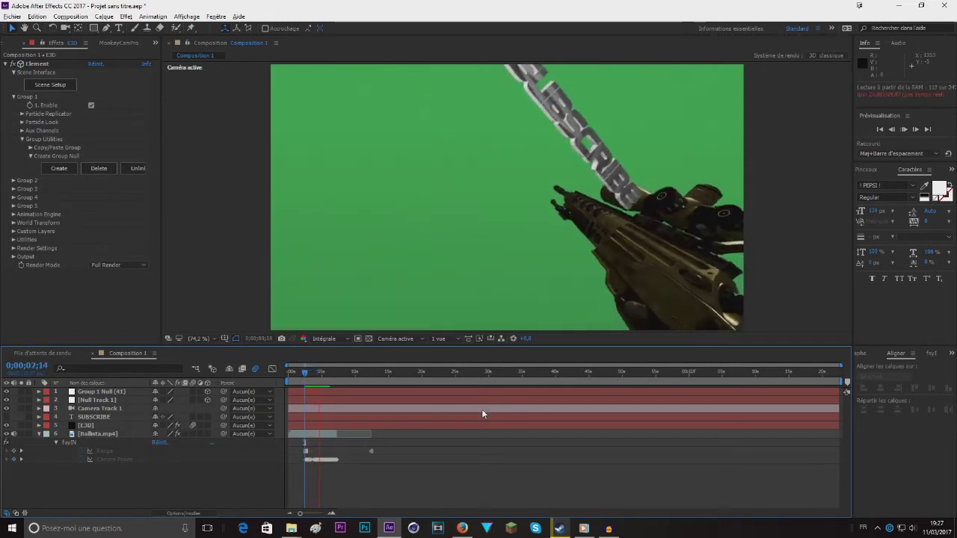
{"action": "key", "text": "space"}
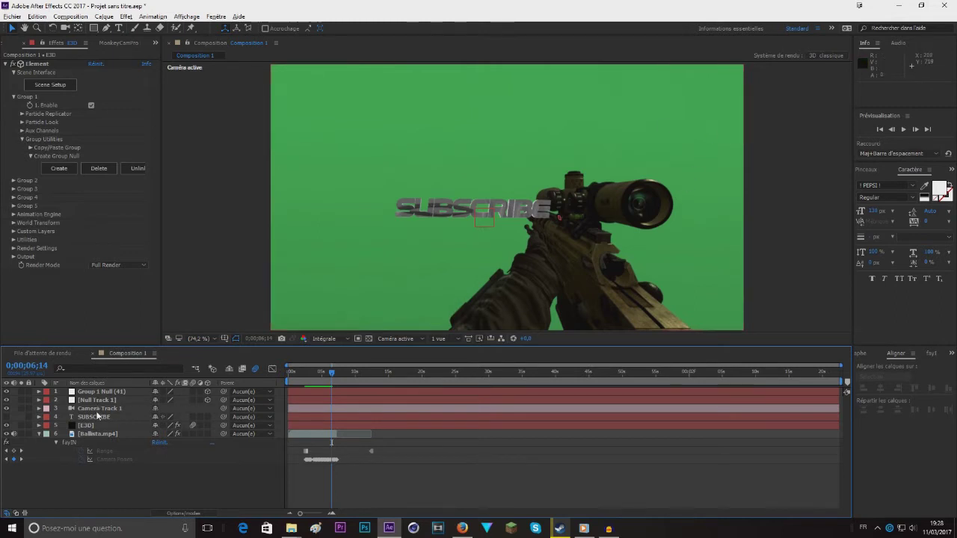
Select Ballista.mp4 and start a new Composition 2 using HDV/HDTV 720 29,97 at 1280×720
{"action": "left_click", "coordinate": [97, 434]}
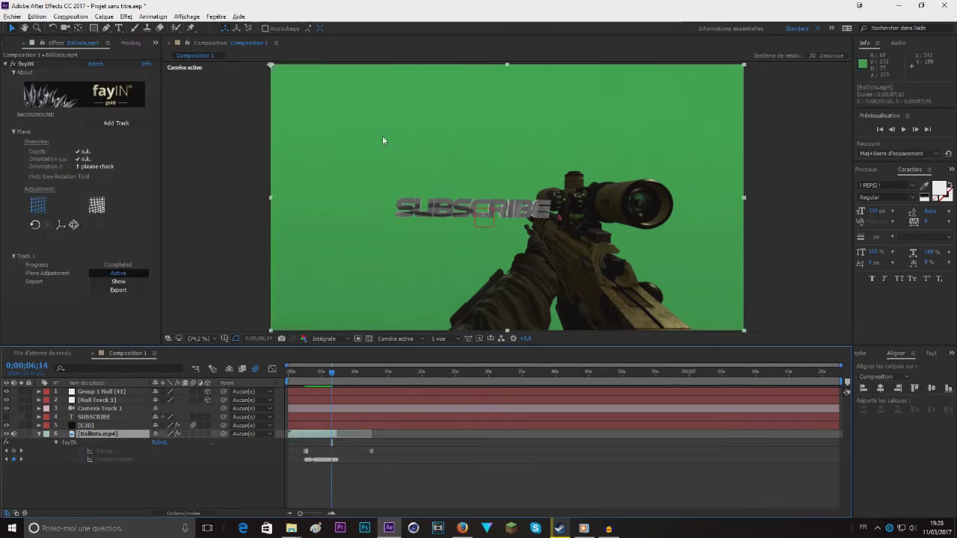
{"action": "mouse_move", "coordinate": [331, 373]}
{"action": "left_mouse_down"}
{"action": "mouse_move", "coordinate": [319, 376]}
{"action": "mouse_move", "coordinate": [327, 381]}
{"action": "left_mouse_up"}
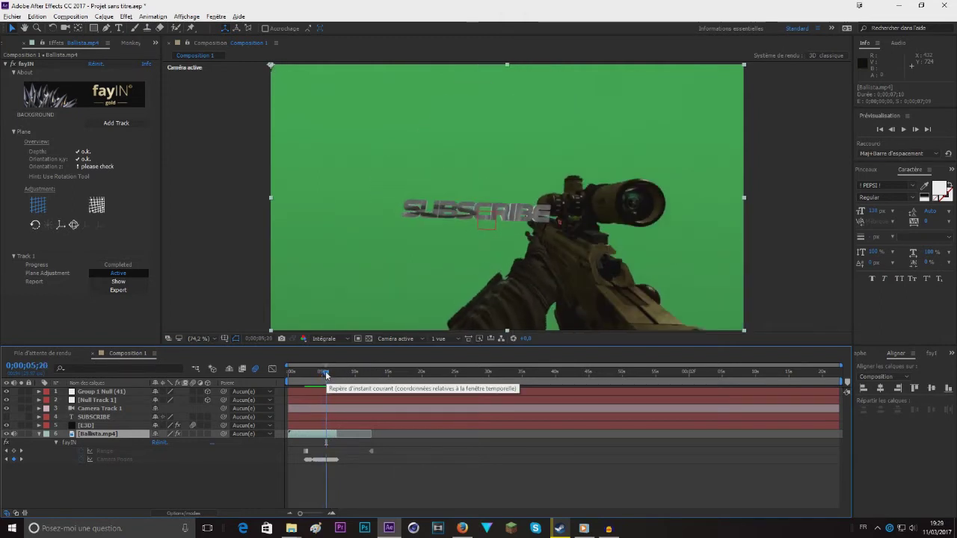
{"action": "left_click_drag", "start_coordinate": [326, 375], "coordinate": [330, 376]}
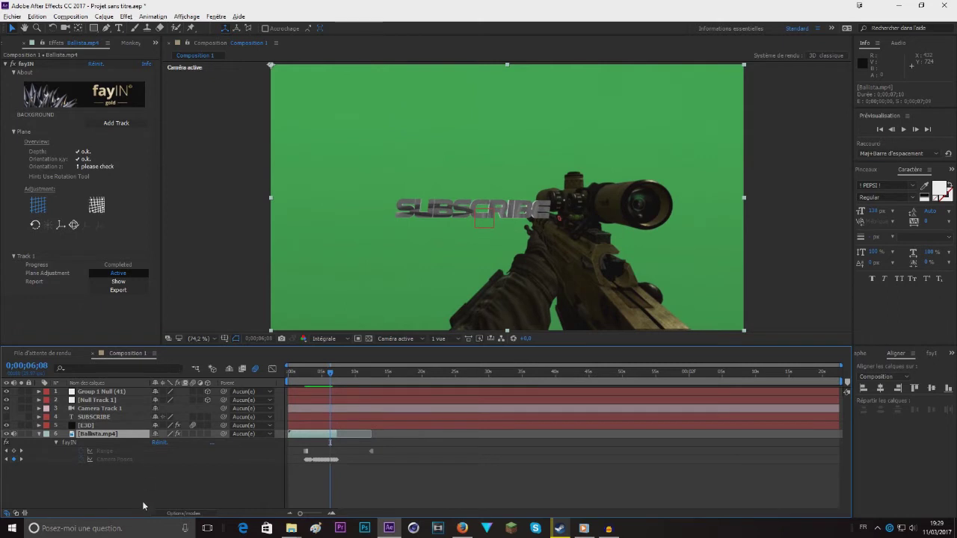
{"action": "key", "text": "ctrl+n"}
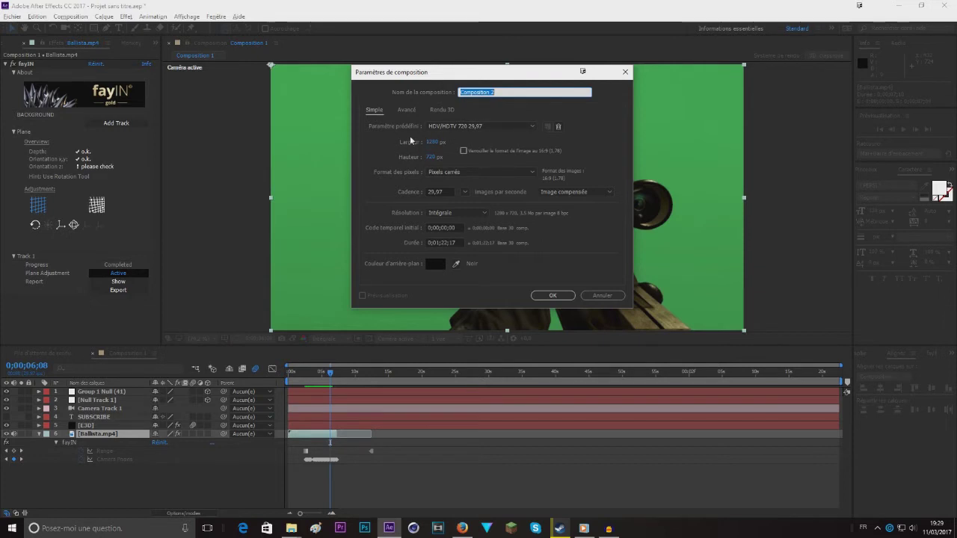
Confirm Composition 2 and add a black solid layer named E3D
{"action": "left_click", "coordinate": [544, 296]}
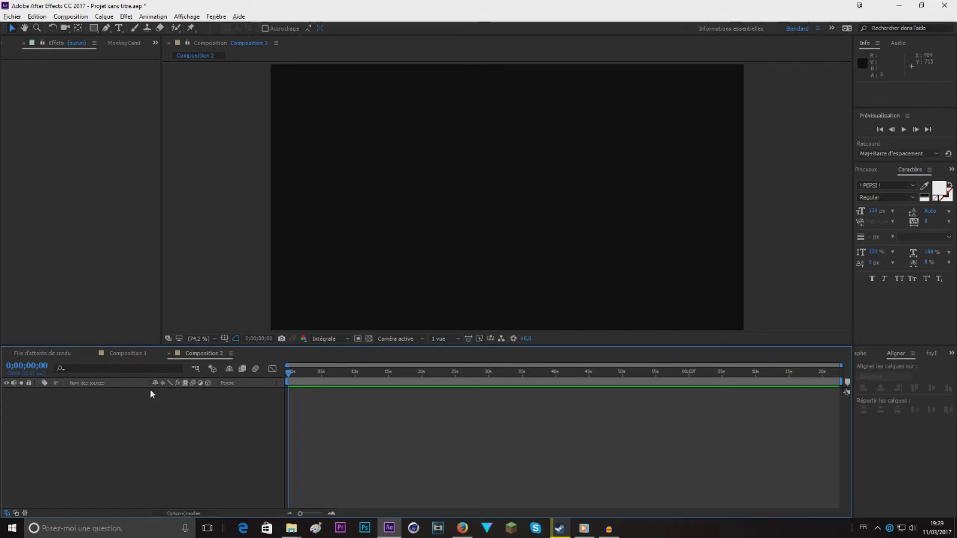
{"action": "key", "text": "ctrl+y"}
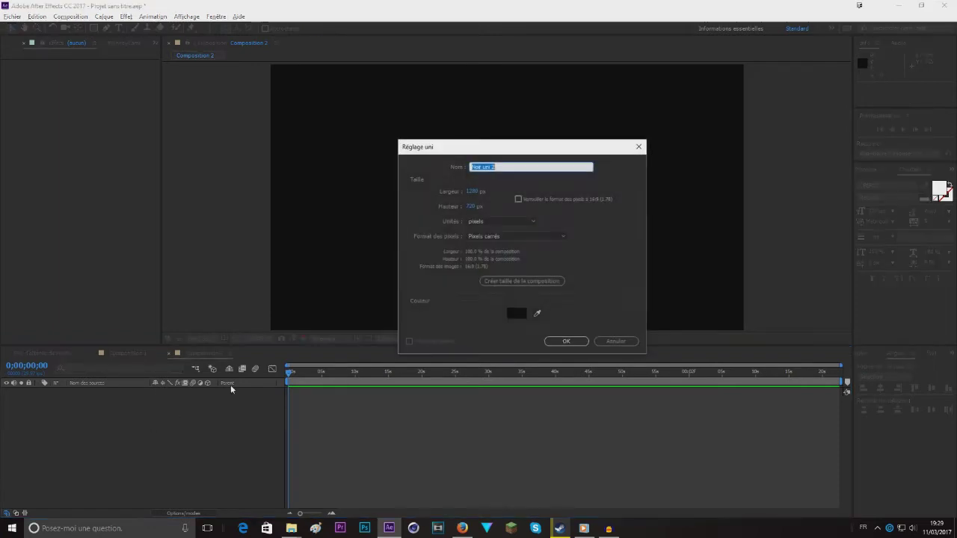
{"action": "left_click", "coordinate": [563, 342]}
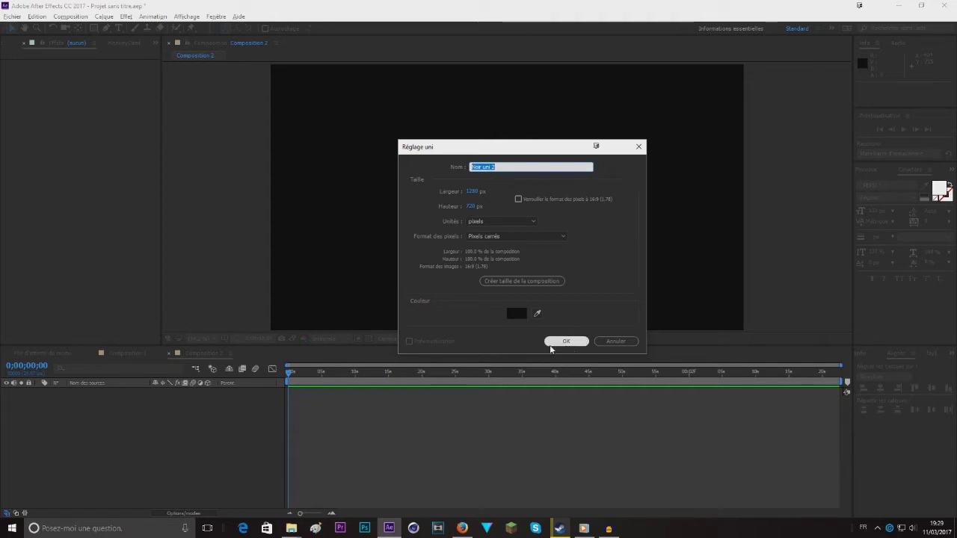
{"action": "key", "text": "Return"}
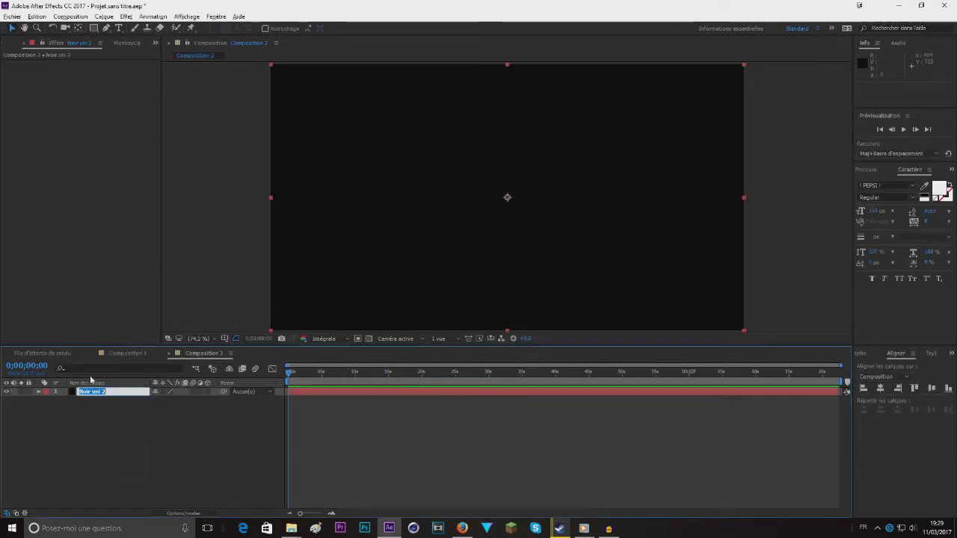
{"action": "type", "text": "E3D"}
{"action": "key", "text": "Return"}
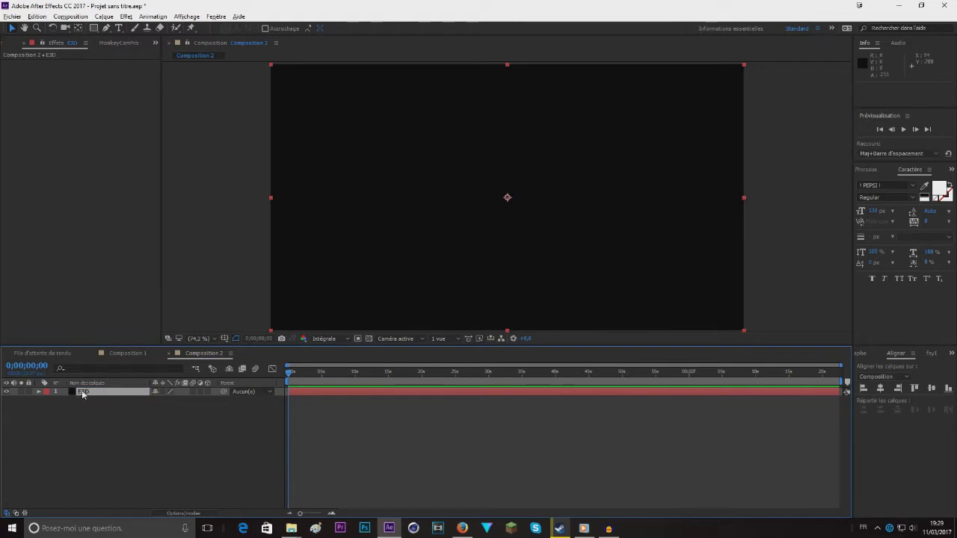
Search 'elem' in Effects & Presets and apply the Element effect to E3D
{"action": "left_click", "coordinate": [861, 171]}
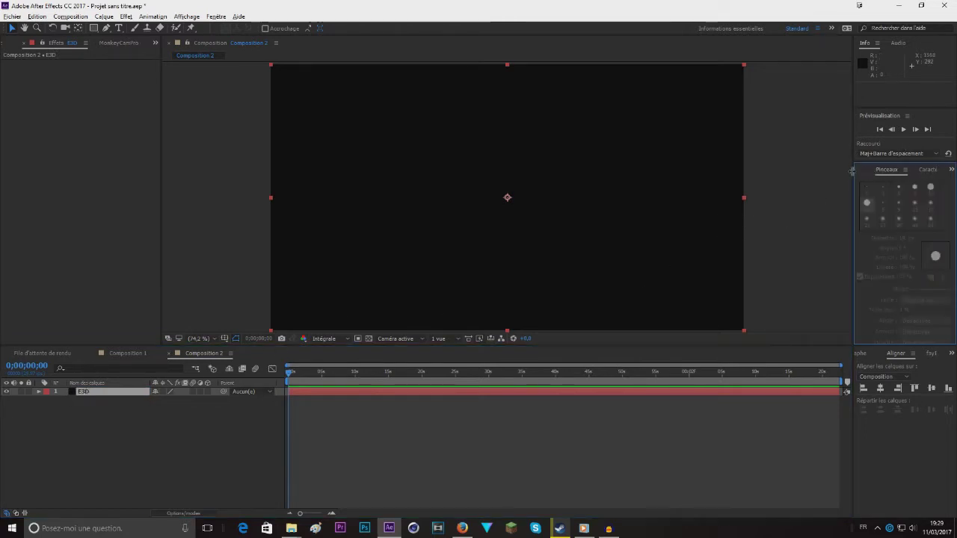
{"action": "left_click", "coordinate": [859, 171]}
{"action": "key", "text": "ctrl+5"}
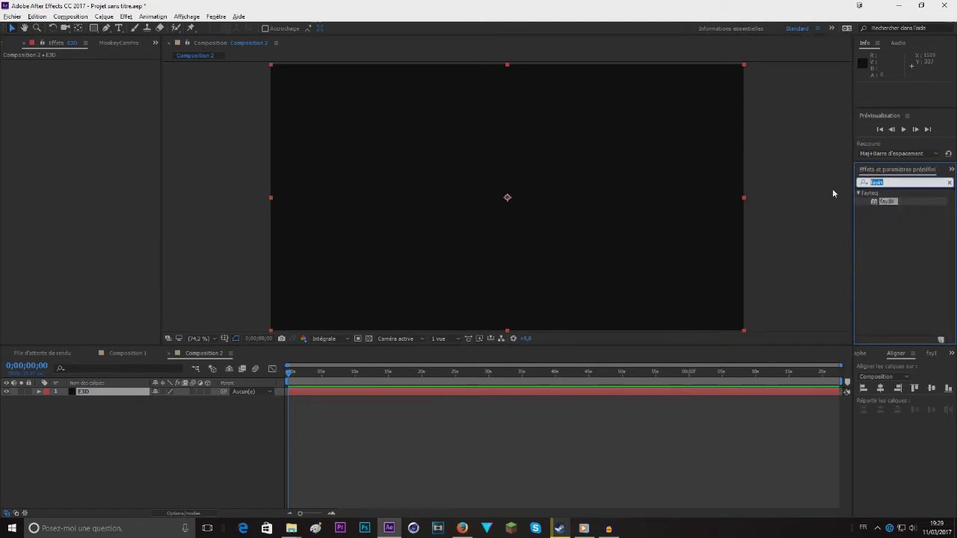
{"action": "type", "text": "elem"}
{"action": "left_click_drag", "start_coordinate": [889, 201], "coordinate": [120, 393]}
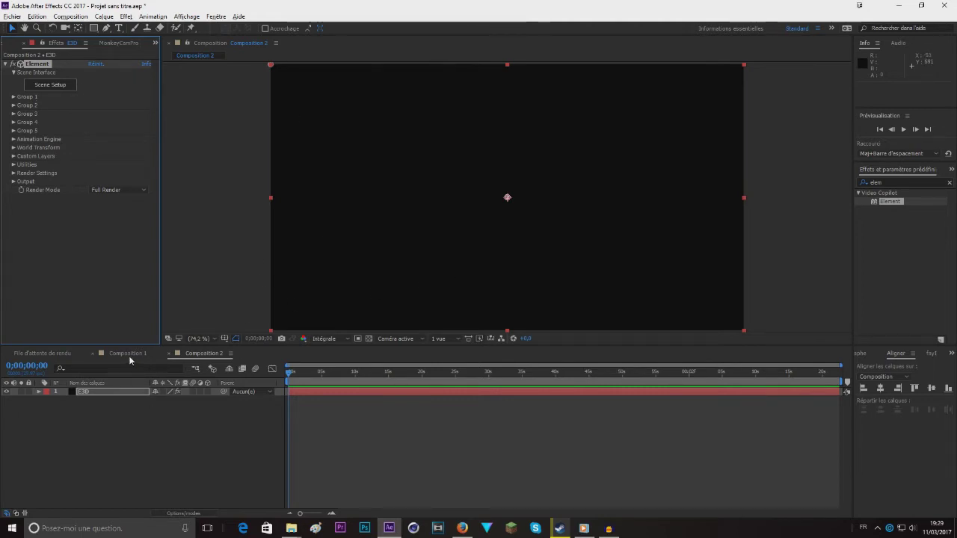
Add Ballista.mp4 from the Project panel to Composition 2 beneath the E3D layer
{"action": "left_click", "coordinate": [105, 416]}
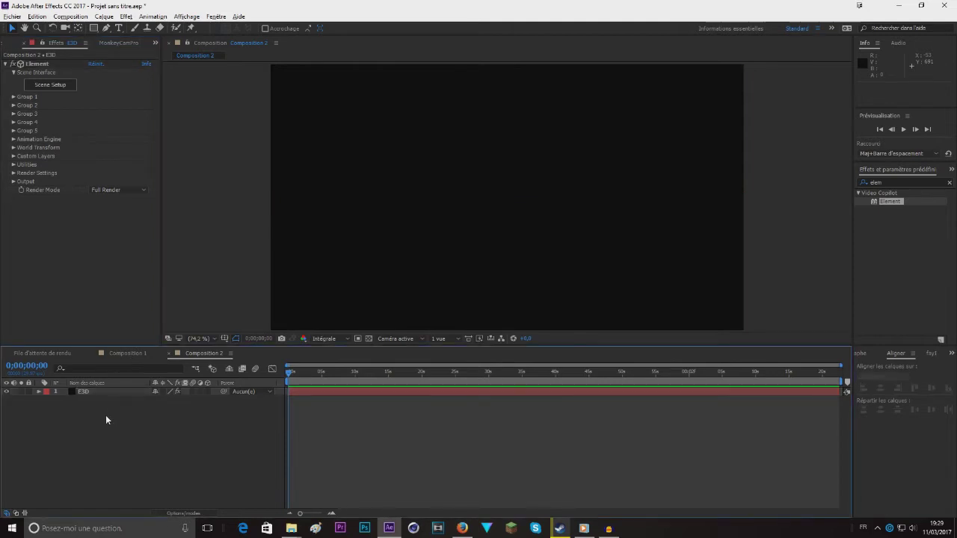
{"action": "left_click", "coordinate": [9, 44]}
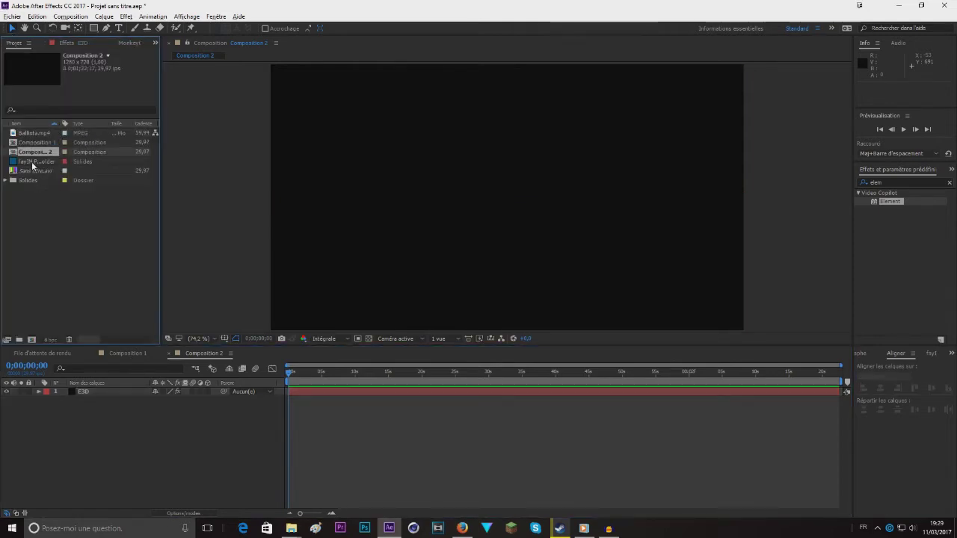
{"action": "left_click", "coordinate": [27, 172]}
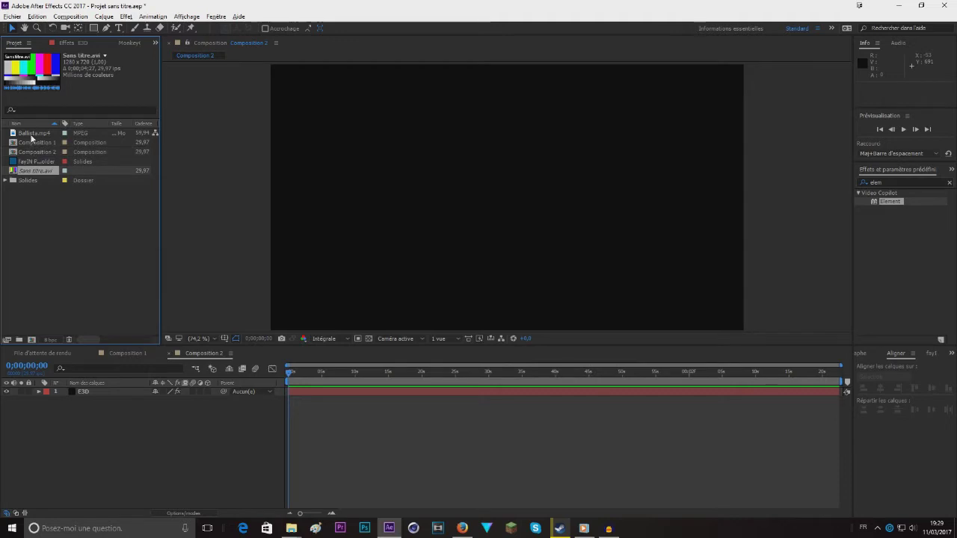
{"action": "left_click_drag", "start_coordinate": [34, 133], "coordinate": [128, 413]}
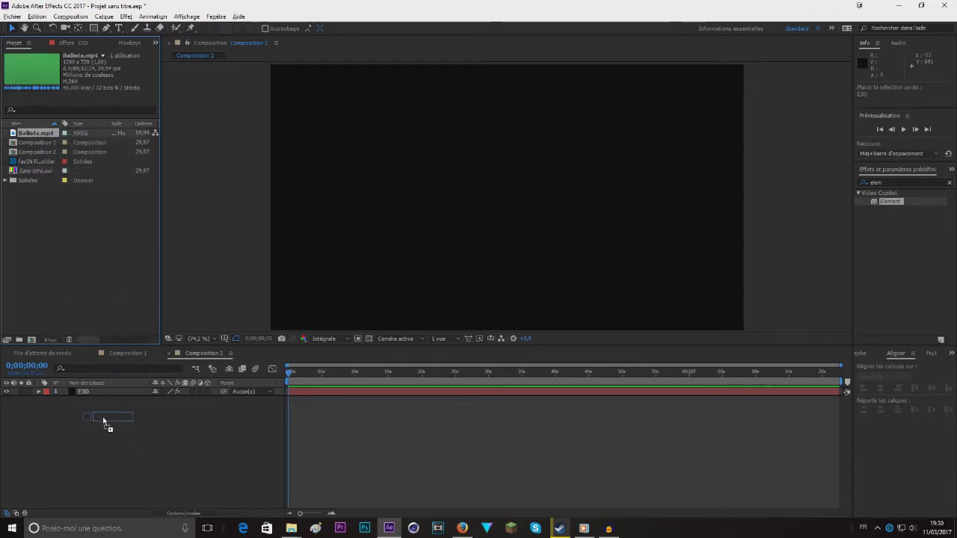
{"action": "left_click_drag", "start_coordinate": [104, 421], "coordinate": [102, 419]}
{"action": "left_click_drag", "start_coordinate": [290, 379], "coordinate": [310, 382]}
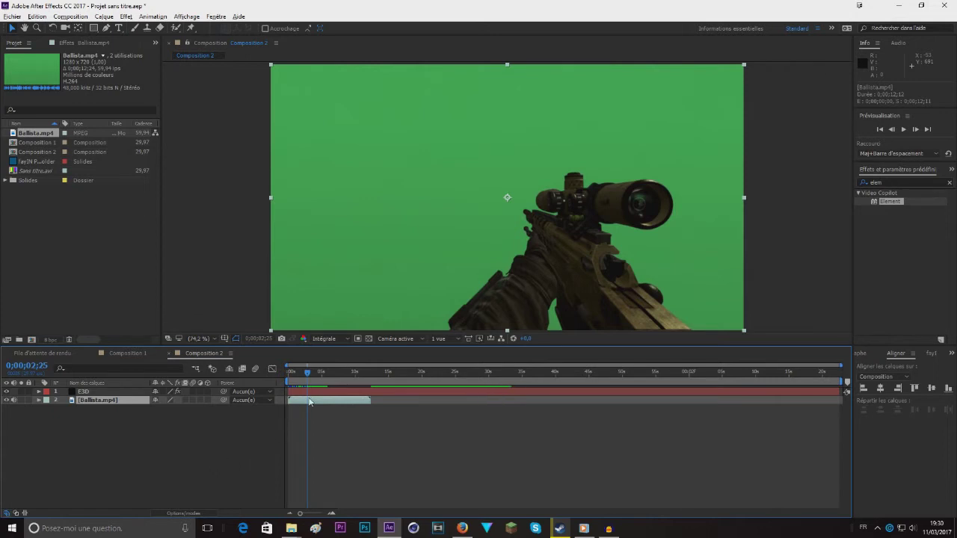
Slide the Ballista.mp4 layer earlier and trim its out point with Alt+]
{"action": "right_click", "coordinate": [308, 403]}
{"action": "left_click", "coordinate": [228, 446]}
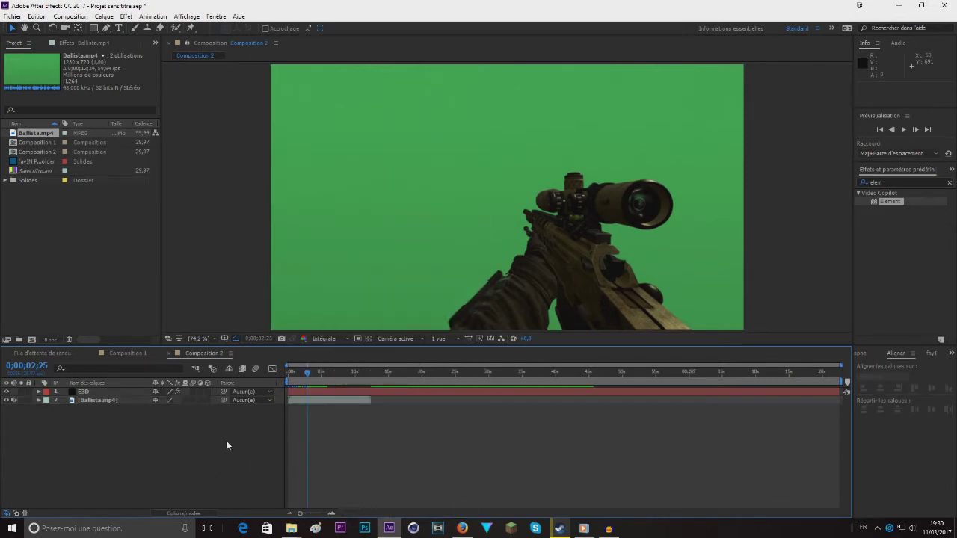
{"action": "left_click", "coordinate": [139, 399]}
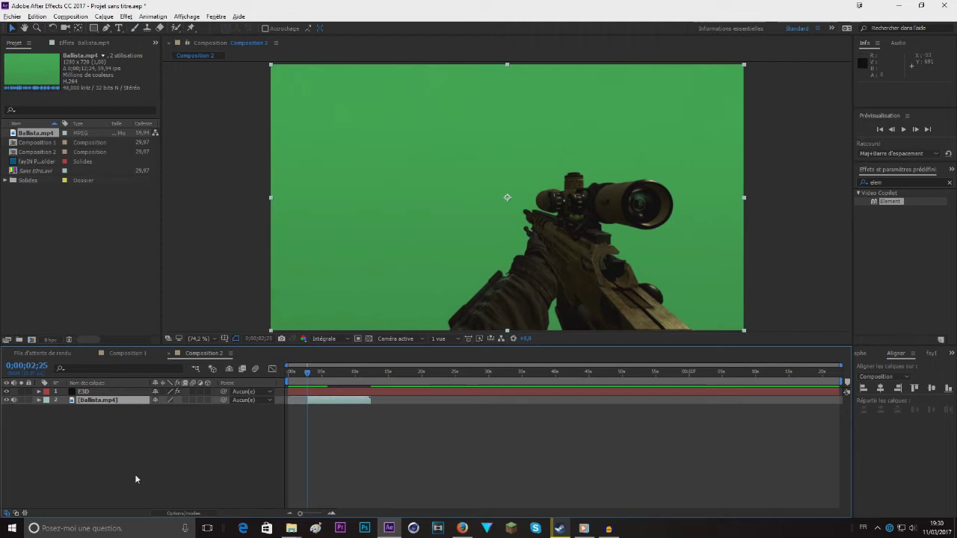
{"action": "left_click_drag", "start_coordinate": [318, 403], "coordinate": [319, 381]}
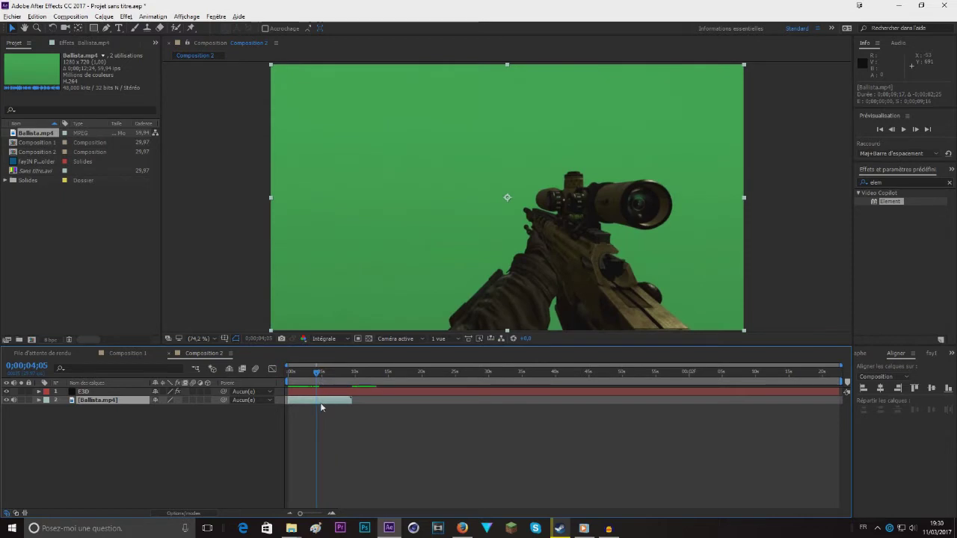
{"action": "key", "text": "alt+bracketright"}
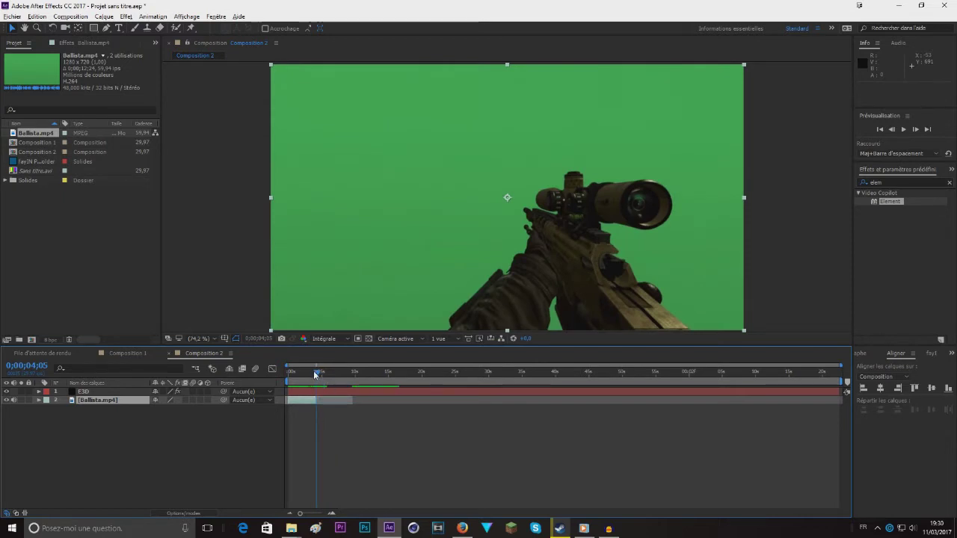
{"action": "left_click_drag", "start_coordinate": [314, 374], "coordinate": [286, 370]}
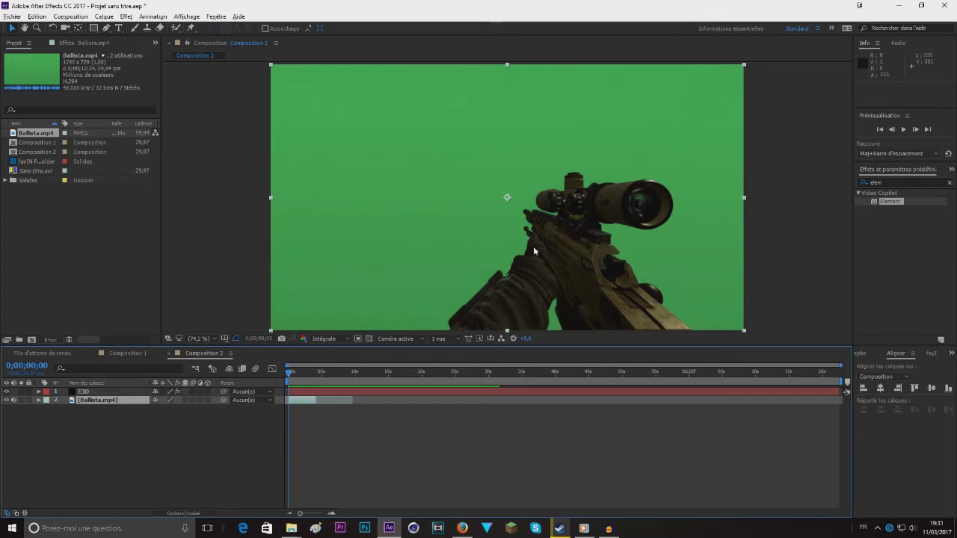
Search 'fayin' in Effects & Presets and apply fayIN to the Ballista.mp4 layer
{"action": "left_click_drag", "start_coordinate": [289, 372], "coordinate": [289, 372]}
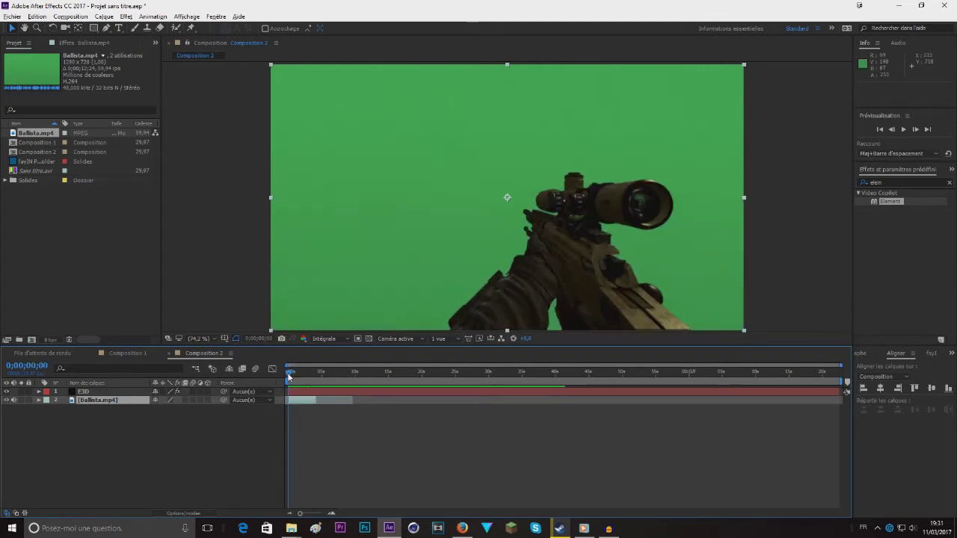
{"action": "left_click", "coordinate": [887, 182]}
{"action": "type", "text": "fayin"}
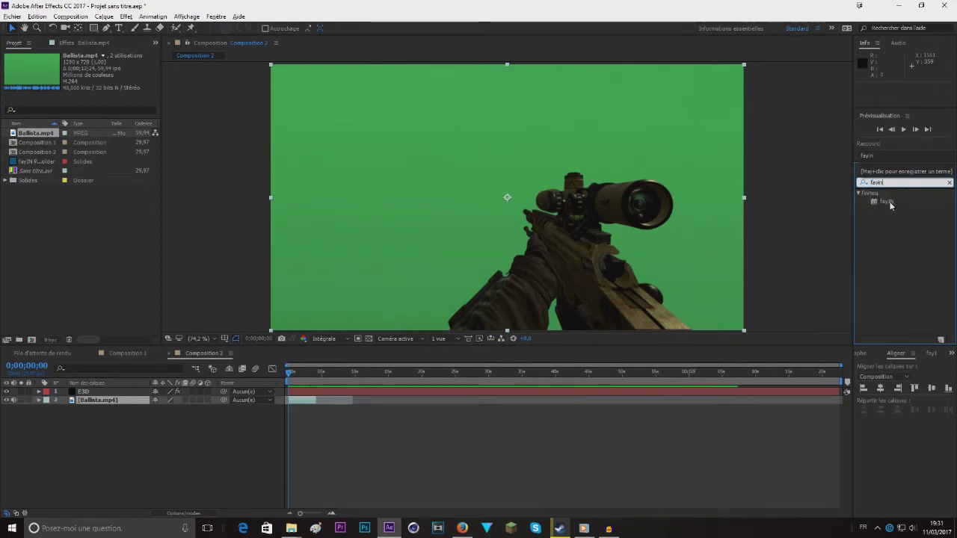
{"action": "left_click_drag", "start_coordinate": [889, 205], "coordinate": [299, 403]}
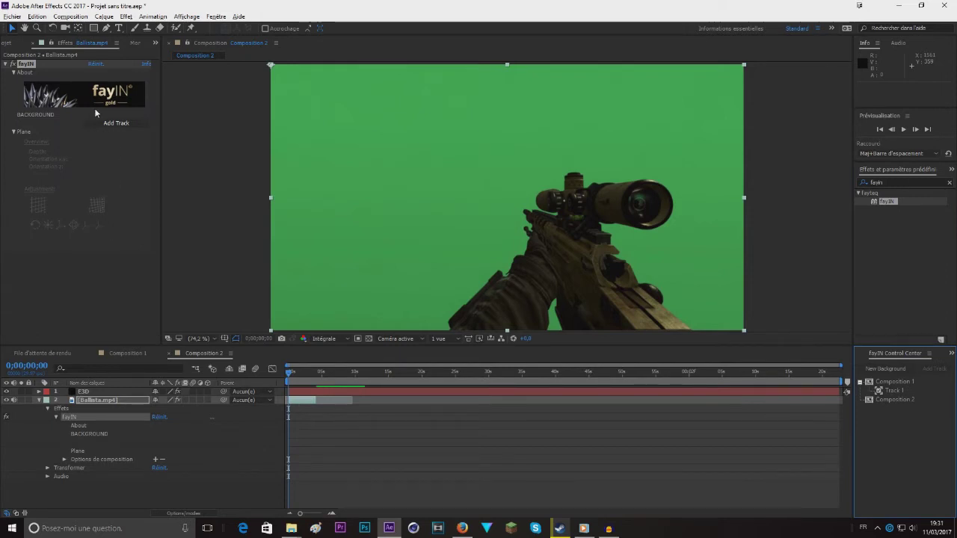
{"action": "left_click", "coordinate": [94, 402]}
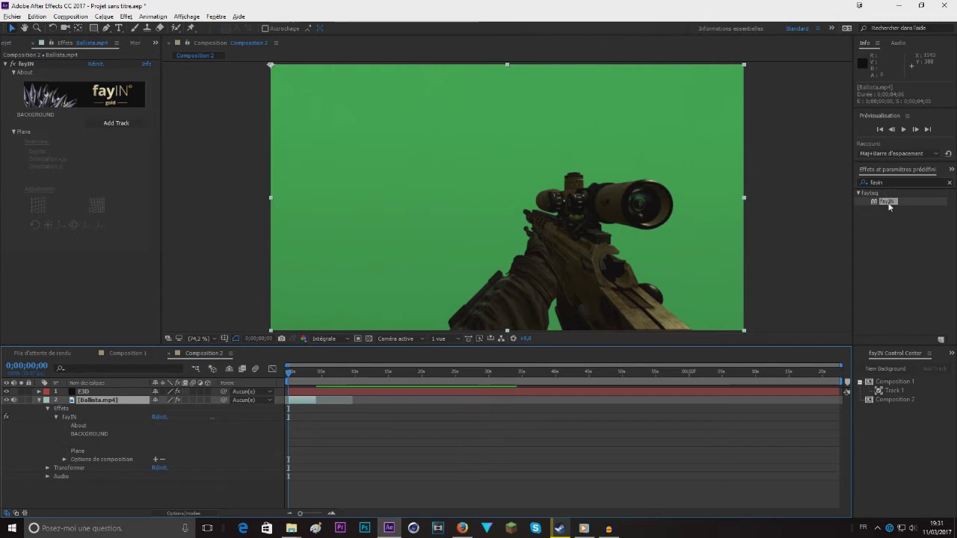
{"action": "left_click_drag", "start_coordinate": [886, 202], "coordinate": [90, 176]}
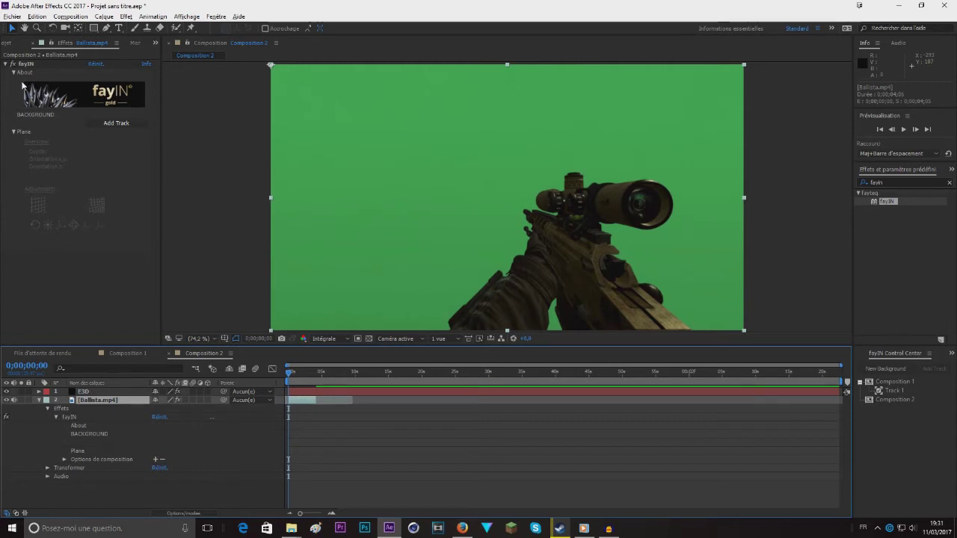
Add fayIN Track 1 with its placeholder layer and set the interval 0;00;00;00–0;00;04;05
{"action": "left_click", "coordinate": [111, 123]}
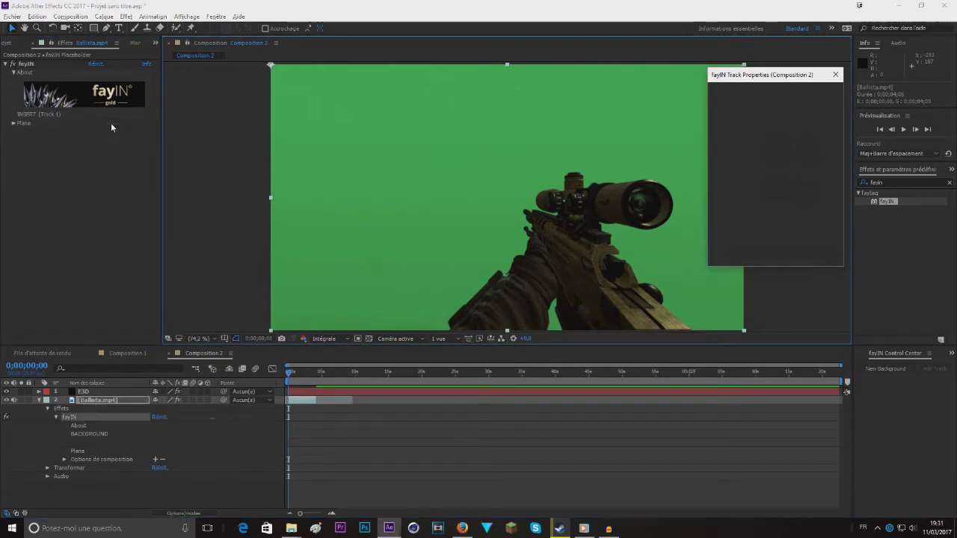
{"action": "mouse_move", "coordinate": [715, 82]}
{"action": "left_mouse_down"}
{"action": "mouse_move", "coordinate": [693, 79]}
{"action": "mouse_move", "coordinate": [711, 70]}
{"action": "mouse_move", "coordinate": [713, 78]}
{"action": "left_mouse_up"}
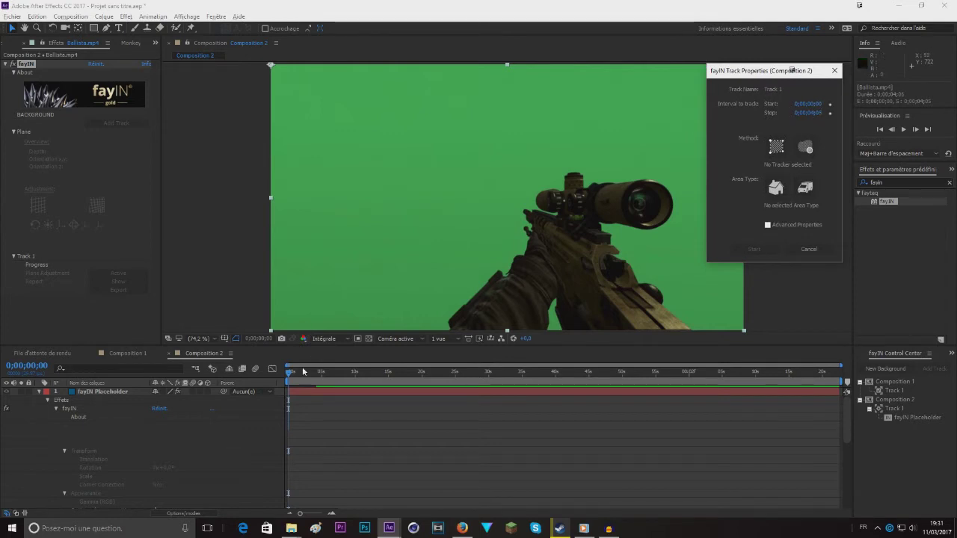
{"action": "left_click", "coordinate": [37, 392]}
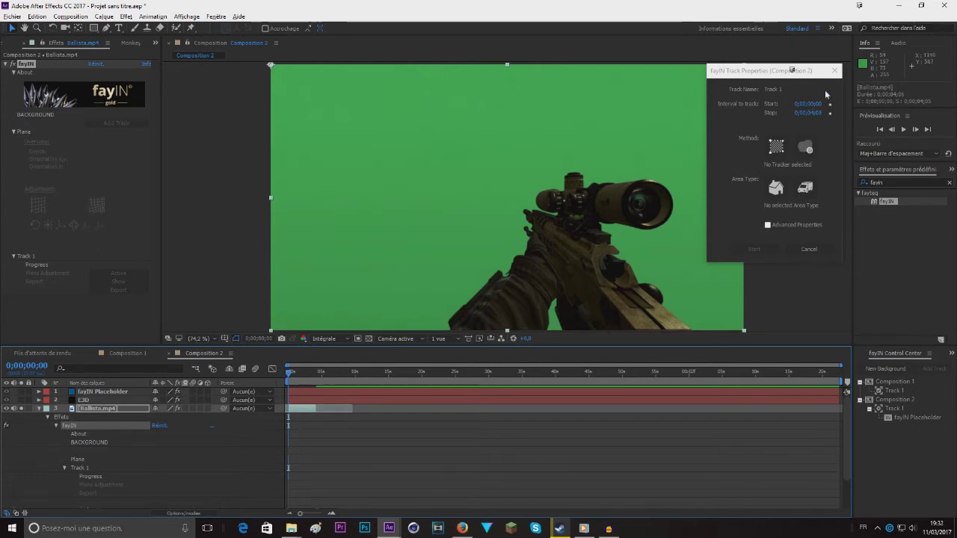
{"action": "left_click_drag", "start_coordinate": [807, 113], "coordinate": [822, 114]}
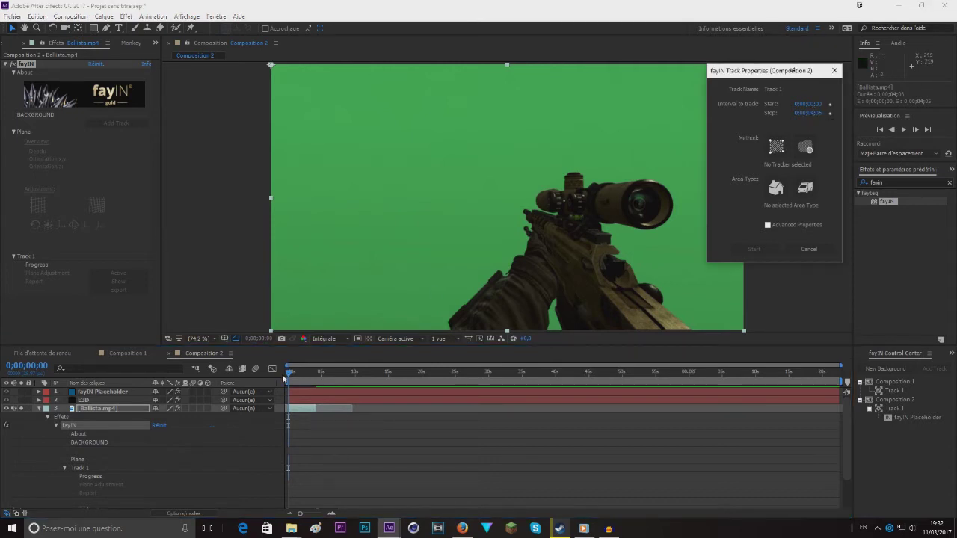
{"action": "mouse_move", "coordinate": [289, 372]}
{"action": "left_mouse_down"}
{"action": "mouse_move", "coordinate": [316, 373]}
{"action": "mouse_move", "coordinate": [287, 376]}
{"action": "left_mouse_up"}
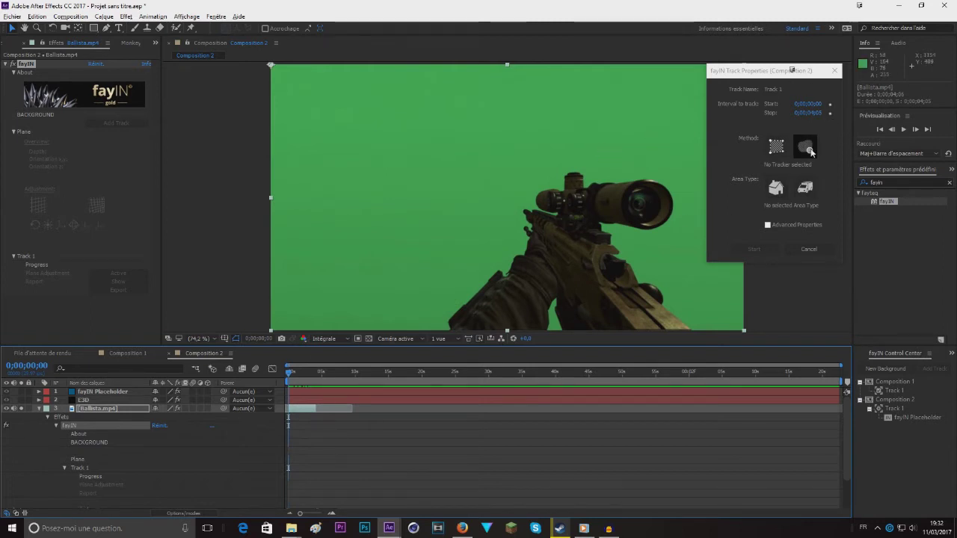
Choose Mask Region Tracker and paint the mask over the rifle's scope, mount, handguard, grip and hand
{"action": "left_click", "coordinate": [807, 147]}
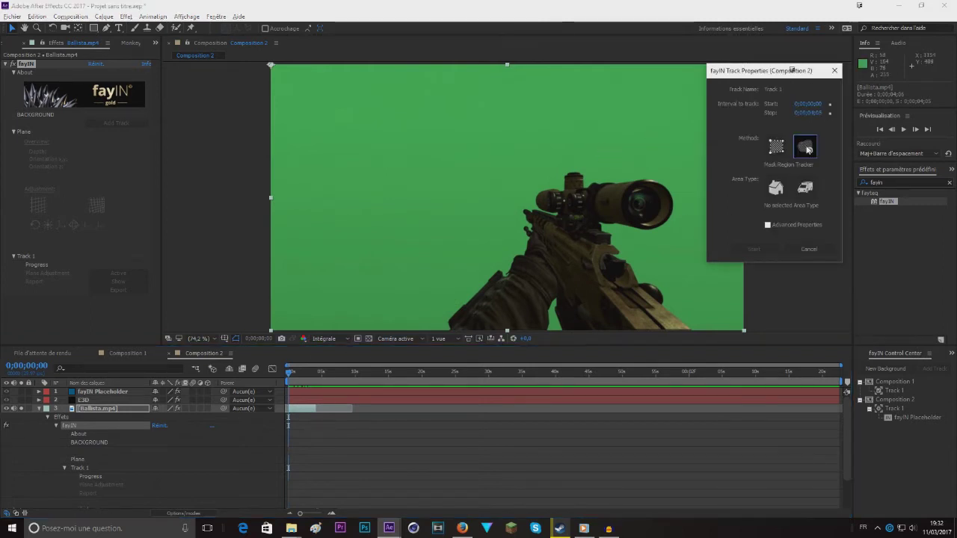
{"action": "mouse_move", "coordinate": [648, 206]}
{"action": "left_mouse_down"}
{"action": "mouse_move", "coordinate": [559, 204]}
{"action": "mouse_move", "coordinate": [602, 203]}
{"action": "mouse_move", "coordinate": [572, 181]}
{"action": "mouse_move", "coordinate": [565, 200]}
{"action": "mouse_move", "coordinate": [546, 200]}
{"action": "mouse_move", "coordinate": [559, 201]}
{"action": "mouse_move", "coordinate": [587, 234]}
{"action": "mouse_move", "coordinate": [574, 222]}
{"action": "mouse_move", "coordinate": [589, 222]}
{"action": "mouse_move", "coordinate": [596, 264]}
{"action": "mouse_move", "coordinate": [615, 286]}
{"action": "mouse_move", "coordinate": [597, 236]}
{"action": "mouse_move", "coordinate": [617, 274]}
{"action": "left_mouse_up"}
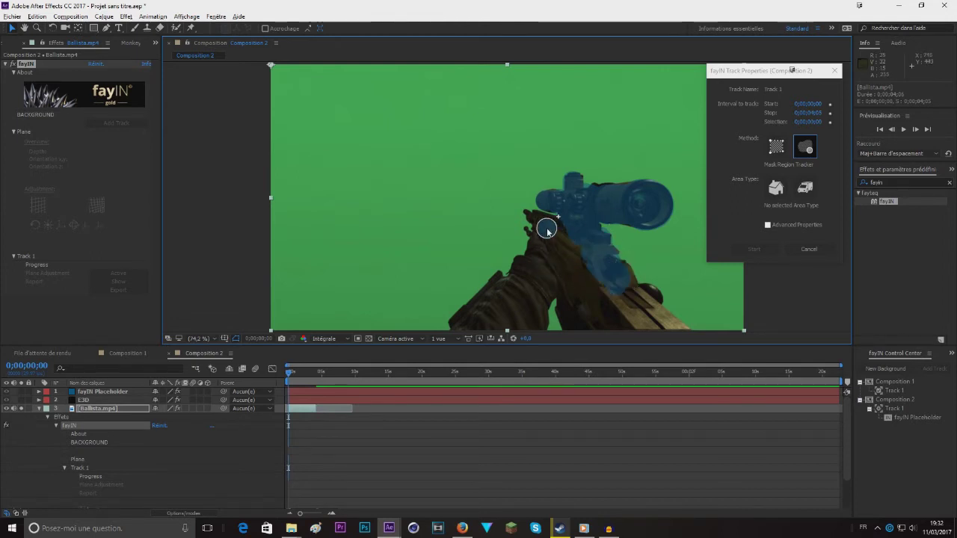
{"action": "mouse_move", "coordinate": [542, 222]}
{"action": "left_mouse_down"}
{"action": "mouse_move", "coordinate": [564, 231]}
{"action": "mouse_move", "coordinate": [551, 222]}
{"action": "mouse_move", "coordinate": [576, 261]}
{"action": "mouse_move", "coordinate": [560, 243]}
{"action": "left_mouse_up"}
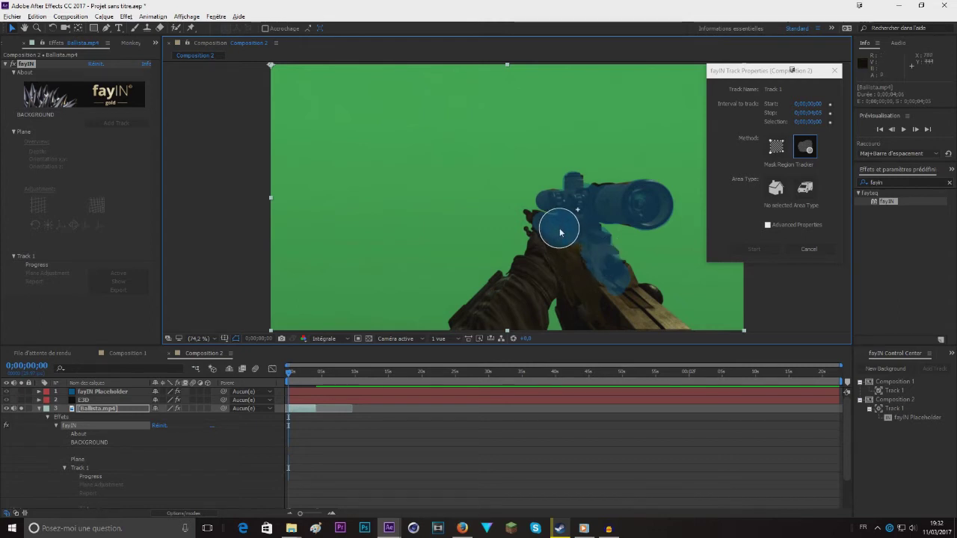
{"action": "scroll", "coordinate": [572, 247], "scroll_direction": "up", "scroll_amount": 3}
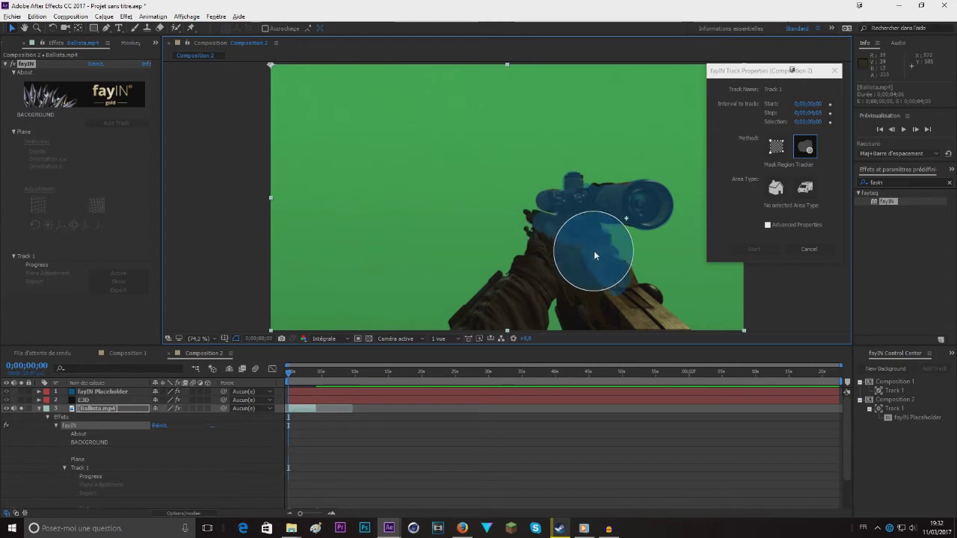
{"action": "mouse_move", "coordinate": [564, 253]}
{"action": "left_mouse_down"}
{"action": "mouse_move", "coordinate": [620, 230]}
{"action": "mouse_move", "coordinate": [627, 210]}
{"action": "mouse_move", "coordinate": [594, 204]}
{"action": "left_mouse_up"}
{"action": "scroll", "coordinate": [591, 224], "scroll_direction": "down", "scroll_amount": 4}
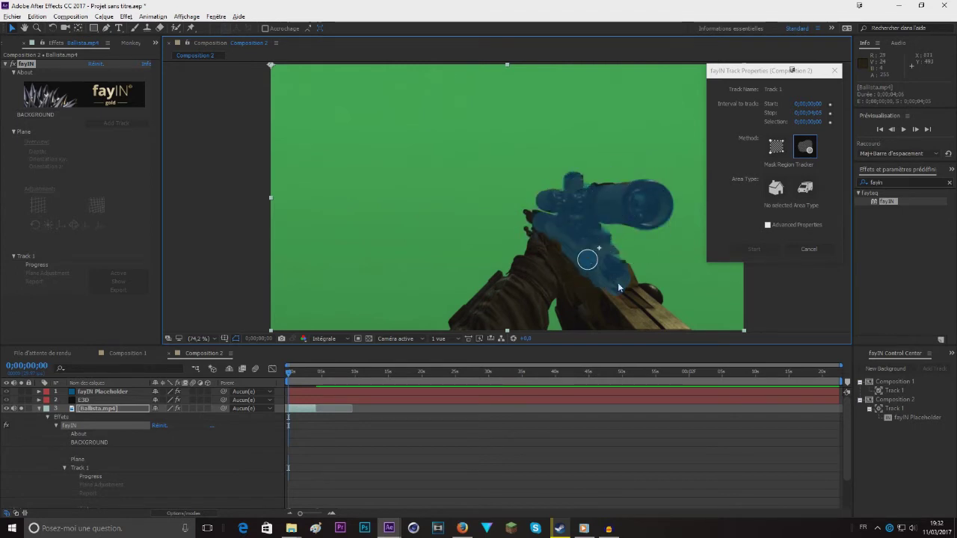
{"action": "scroll", "coordinate": [623, 278], "scroll_direction": "up", "scroll_amount": 2}
{"action": "mouse_move", "coordinate": [623, 277]}
{"action": "left_mouse_down"}
{"action": "mouse_move", "coordinate": [647, 314]}
{"action": "mouse_move", "coordinate": [621, 308]}
{"action": "left_mouse_up"}
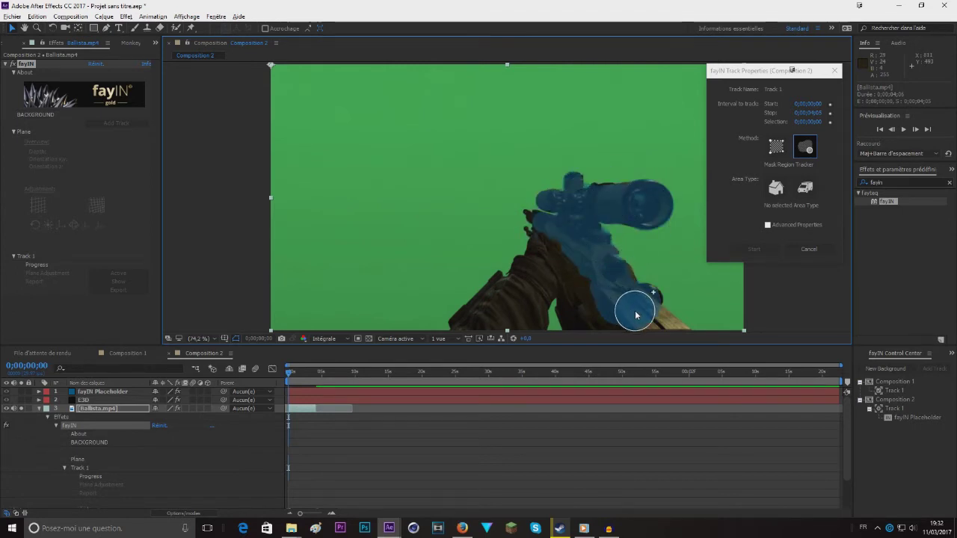
{"action": "scroll", "coordinate": [540, 228], "scroll_direction": "down", "scroll_amount": 2}
{"action": "left_click_drag", "start_coordinate": [539, 227], "coordinate": [544, 237]}
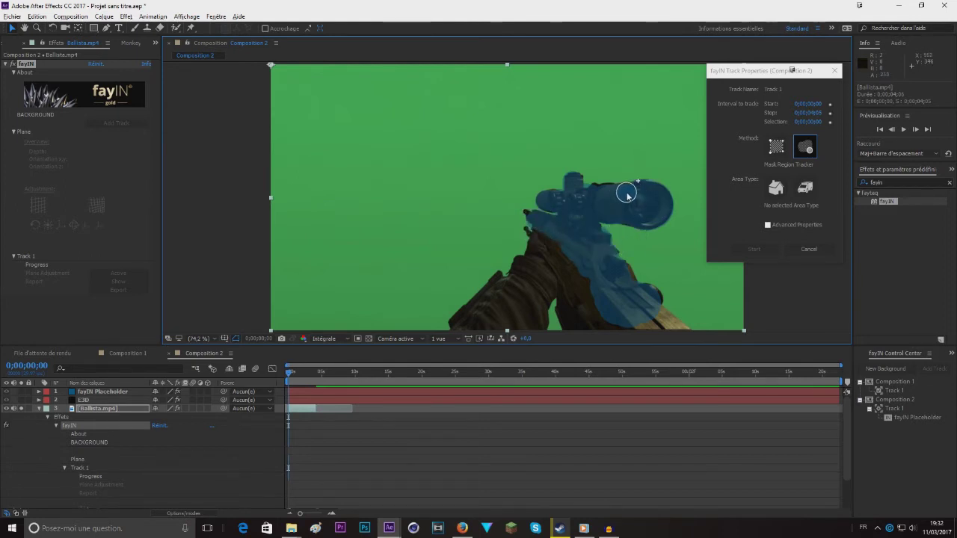
{"action": "scroll", "coordinate": [579, 228], "scroll_direction": "up", "scroll_amount": 2}
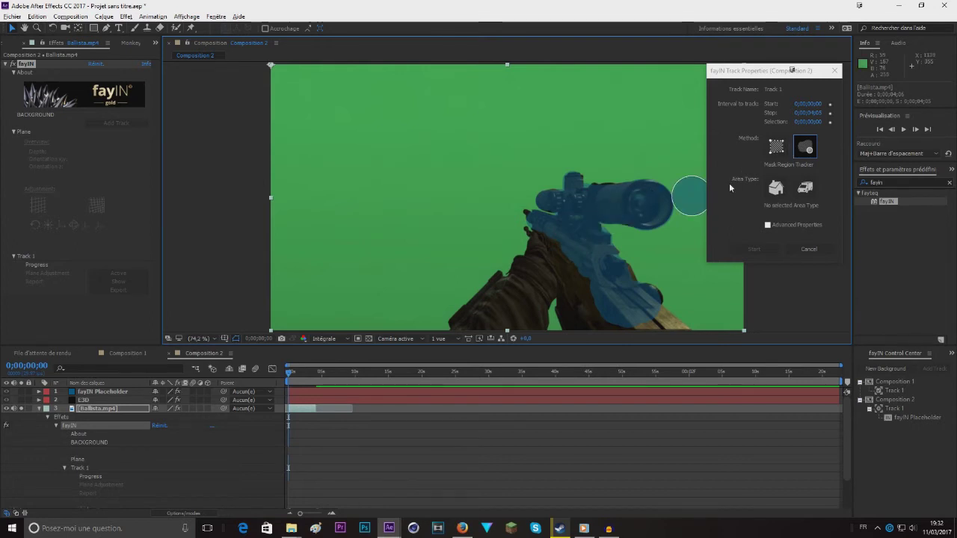
Set Track 1's area type to Dynamic Area and start tracking the masked rifle
{"action": "left_click", "coordinate": [805, 189]}
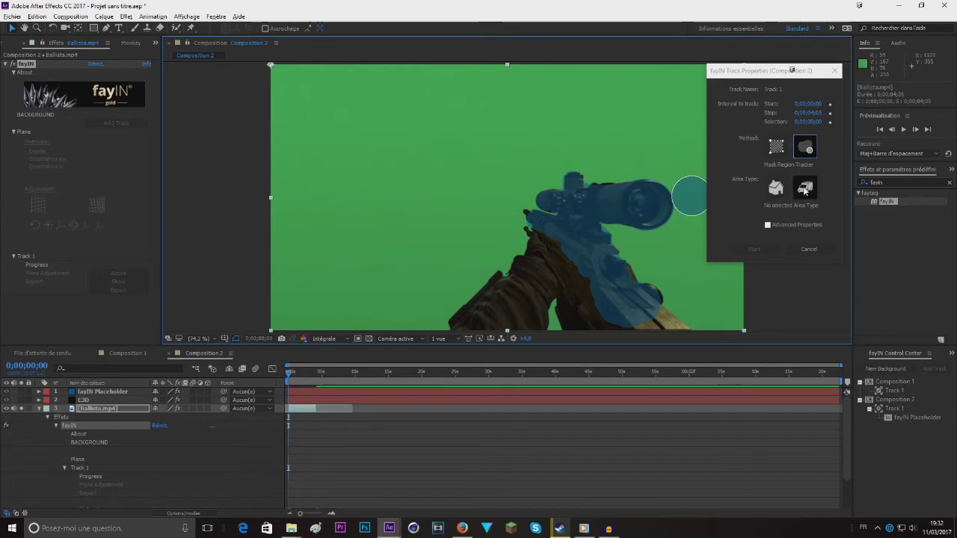
{"action": "left_click", "coordinate": [805, 189]}
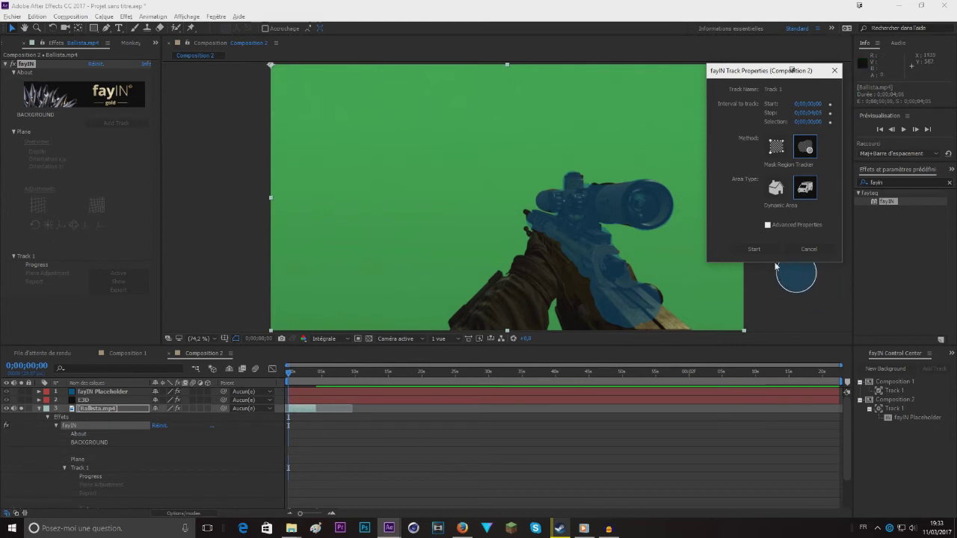
{"action": "left_click", "coordinate": [750, 249]}
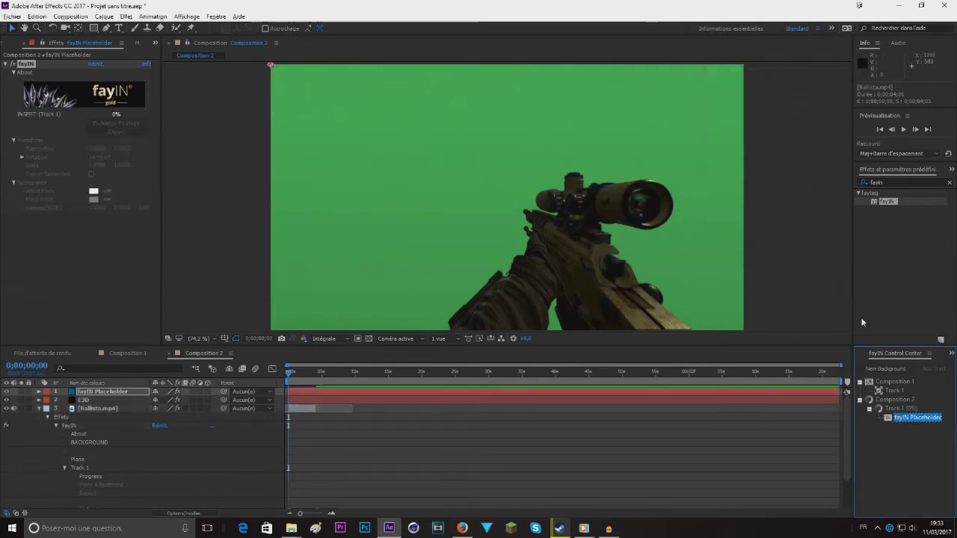
Check Track 1 frame by frame over the first second, then select the fayIN Placeholder layer
{"action": "left_click", "coordinate": [912, 413]}
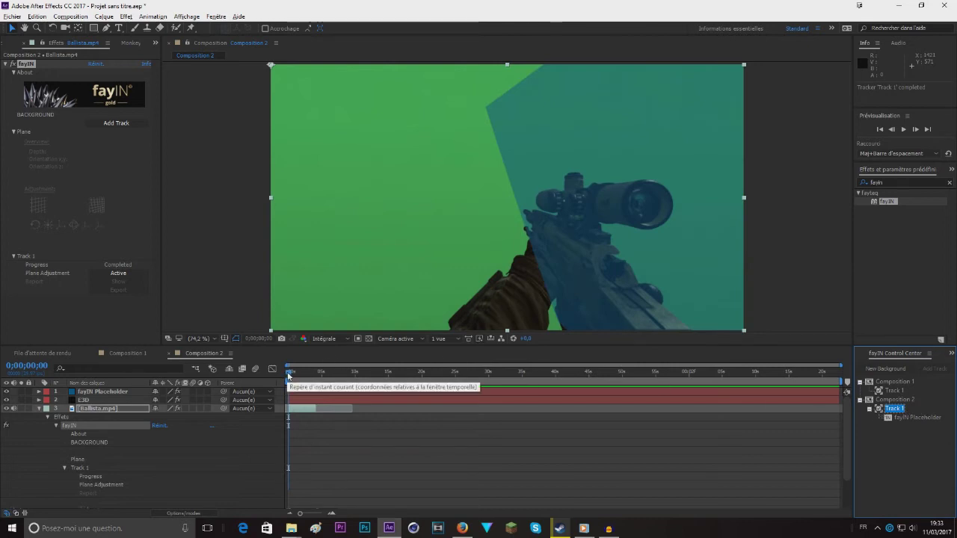
{"action": "mouse_move", "coordinate": [289, 376]}
{"action": "left_mouse_down"}
{"action": "mouse_move", "coordinate": [323, 374]}
{"action": "mouse_move", "coordinate": [291, 368]}
{"action": "left_mouse_up"}
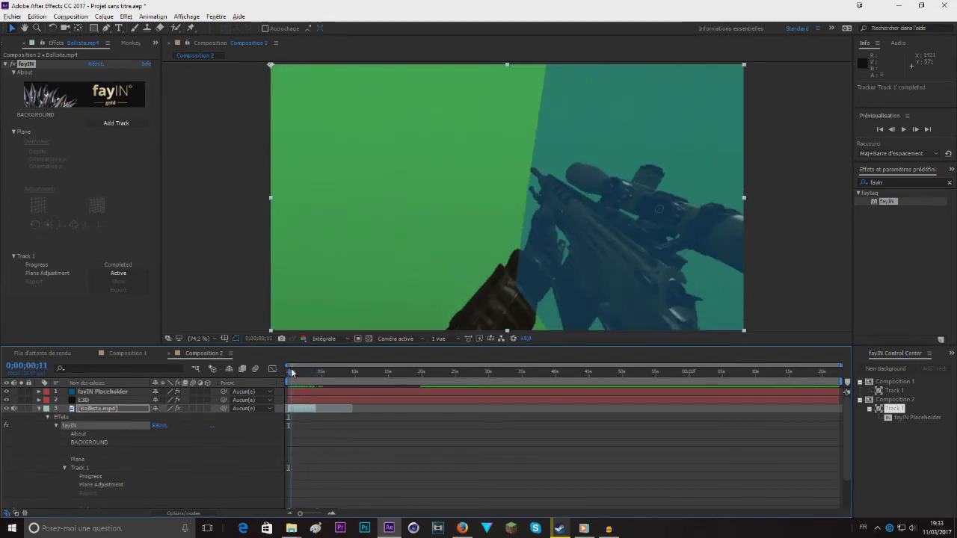
{"action": "left_click", "coordinate": [915, 129]}
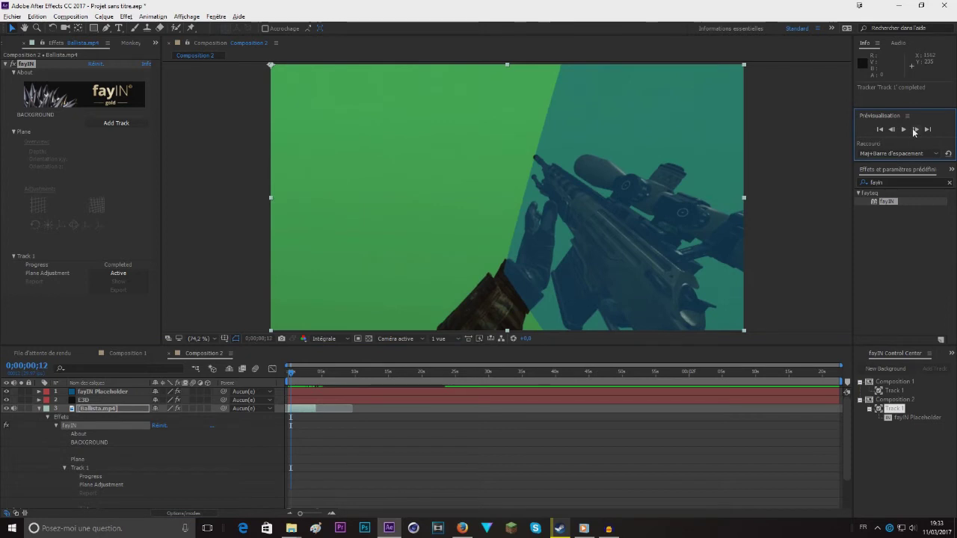
{"action": "left_click", "coordinate": [915, 130]}
{"action": "left_click", "coordinate": [915, 130]}
{"action": "left_click", "coordinate": [914, 129]}
{"action": "left_click", "coordinate": [915, 129]}
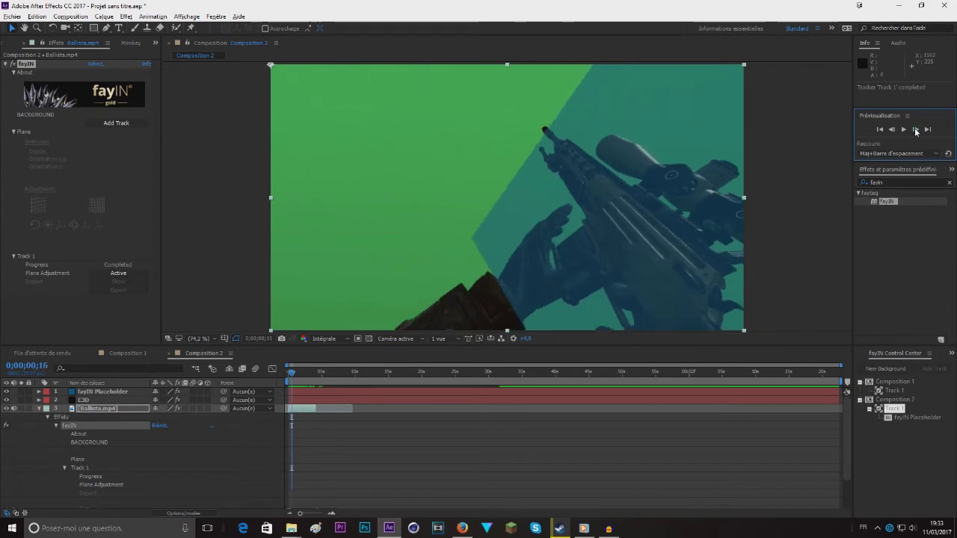
{"action": "left_click", "coordinate": [914, 129]}
{"action": "left_click", "coordinate": [915, 130]}
{"action": "left_click", "coordinate": [915, 130]}
{"action": "left_click", "coordinate": [915, 129]}
{"action": "left_click", "coordinate": [915, 129]}
{"action": "left_click", "coordinate": [915, 130]}
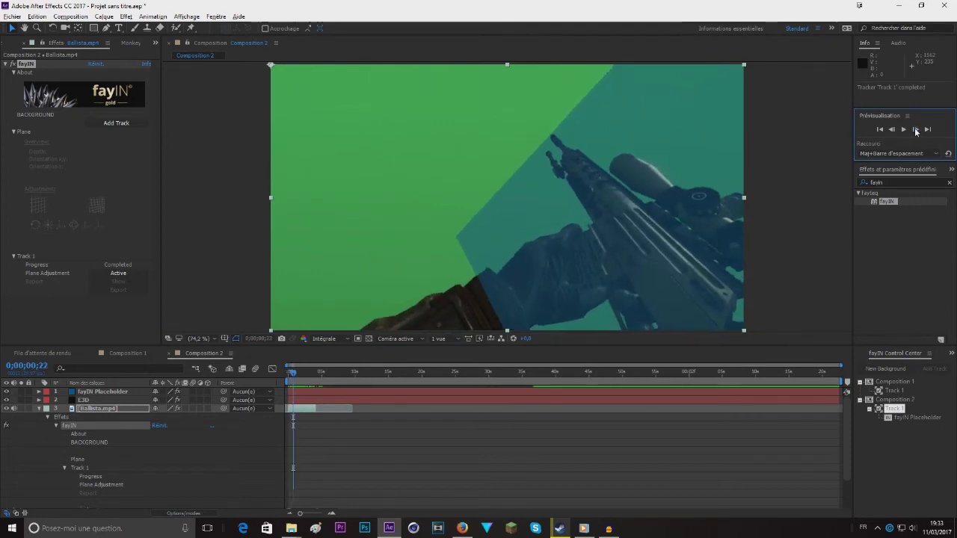
{"action": "left_click", "coordinate": [915, 130]}
{"action": "left_click", "coordinate": [915, 129]}
{"action": "left_click", "coordinate": [915, 129]}
{"action": "left_click", "coordinate": [915, 129]}
{"action": "left_click", "coordinate": [915, 129]}
{"action": "left_click", "coordinate": [915, 130]}
{"action": "left_click", "coordinate": [915, 129]}
{"action": "left_click", "coordinate": [914, 130]}
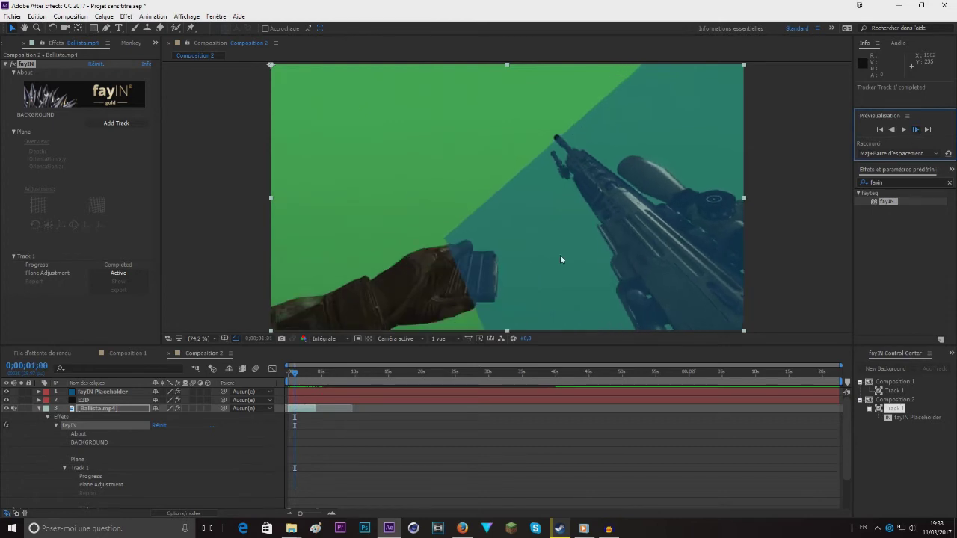
{"action": "left_click", "coordinate": [914, 130]}
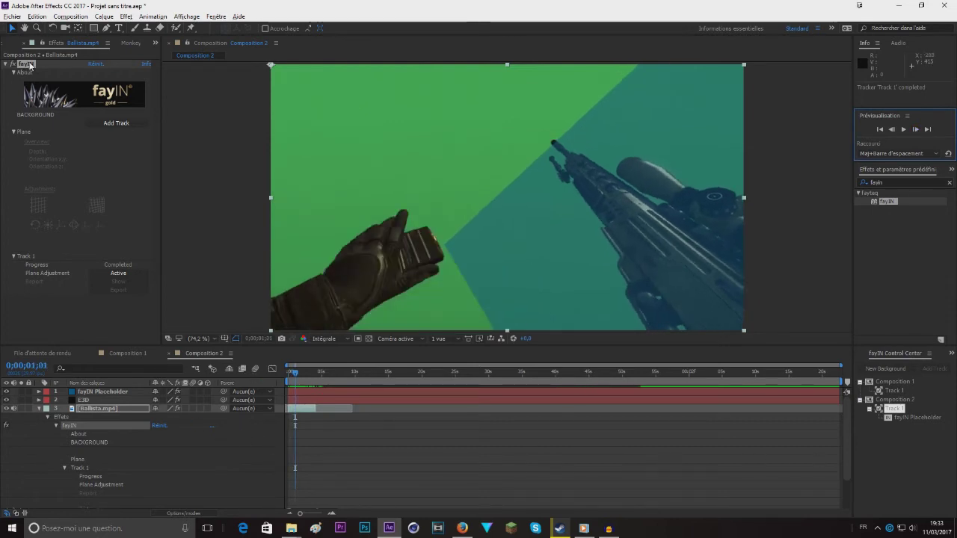
{"action": "left_click", "coordinate": [98, 392]}
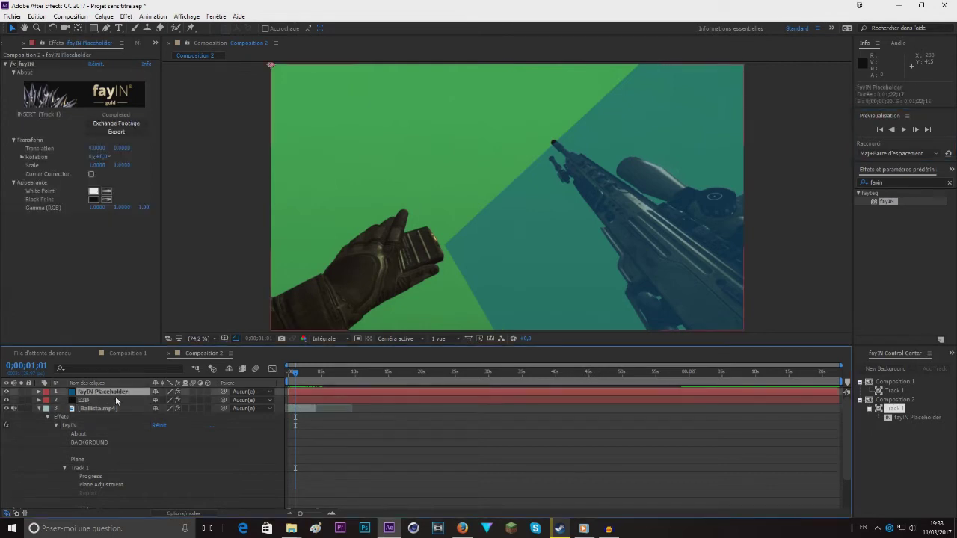
Delete the fayIN Placeholder layer, collapse Ballista.mp4's effects and select E3D
{"action": "key", "text": "Delete"}
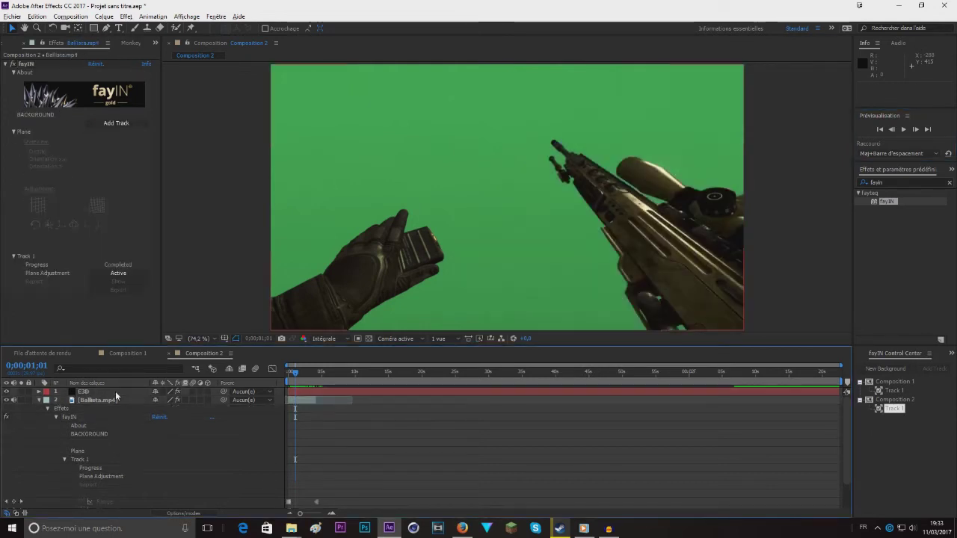
{"action": "left_click", "coordinate": [39, 400]}
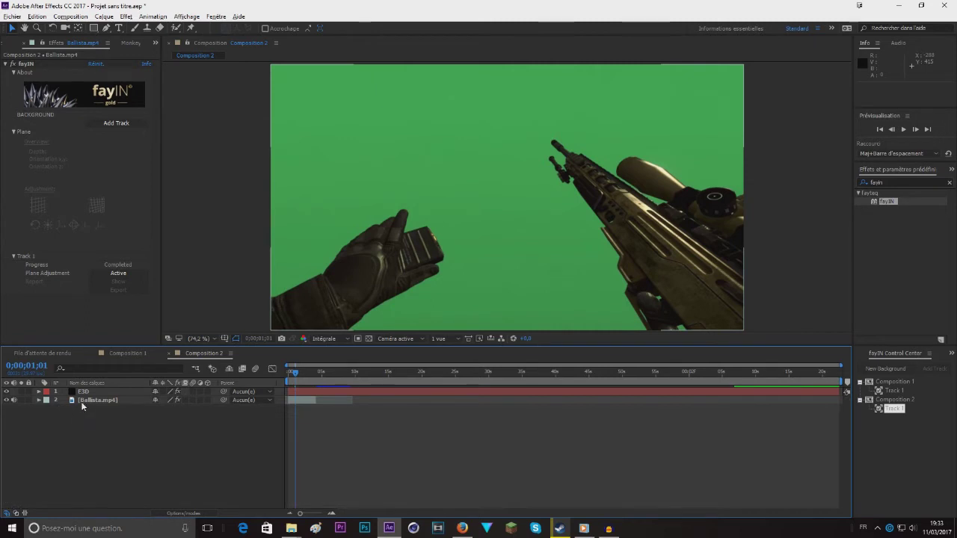
{"action": "left_click", "coordinate": [82, 400]}
{"action": "left_click_drag", "start_coordinate": [295, 379], "coordinate": [294, 378]}
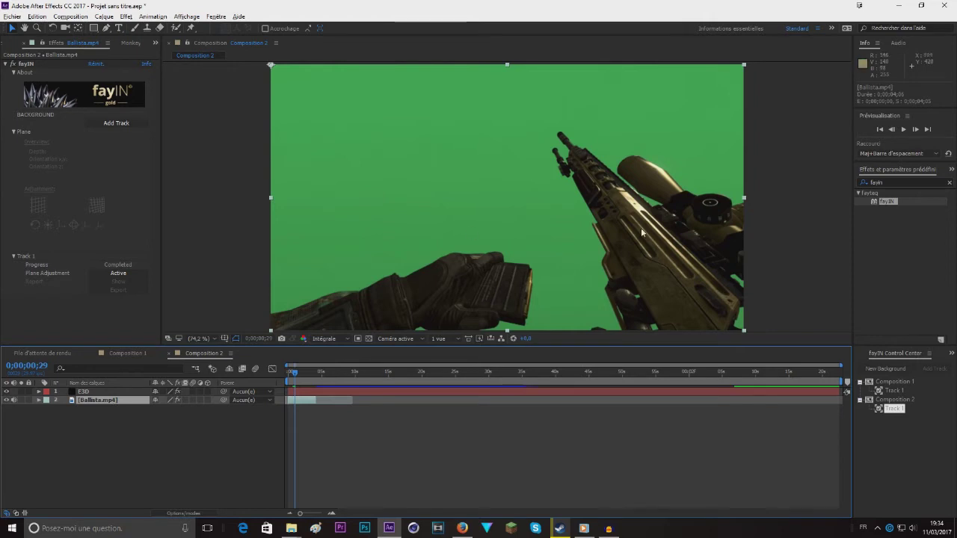
{"action": "left_click", "coordinate": [83, 391]}
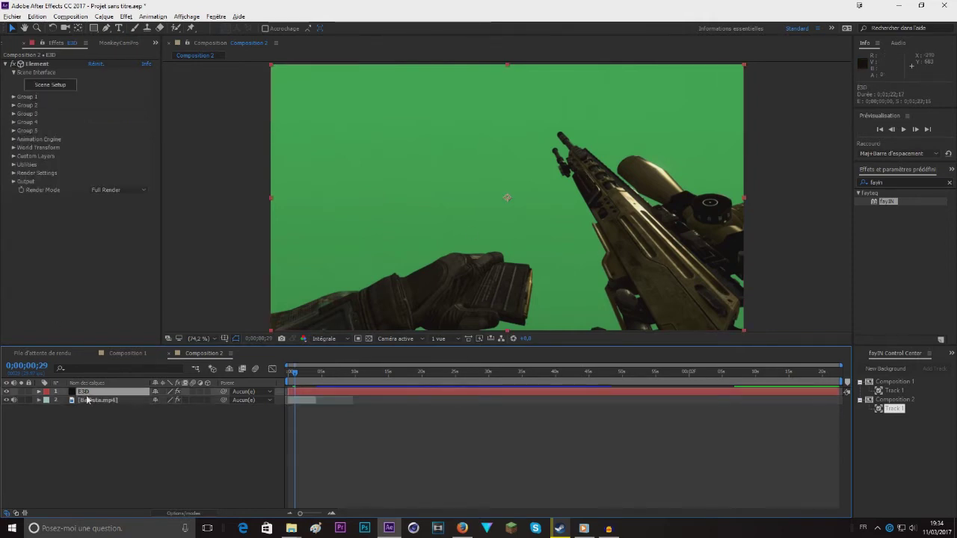
Create a text layer reading SUBSCRIBE to the left of the rifle
{"action": "left_click", "coordinate": [118, 28]}
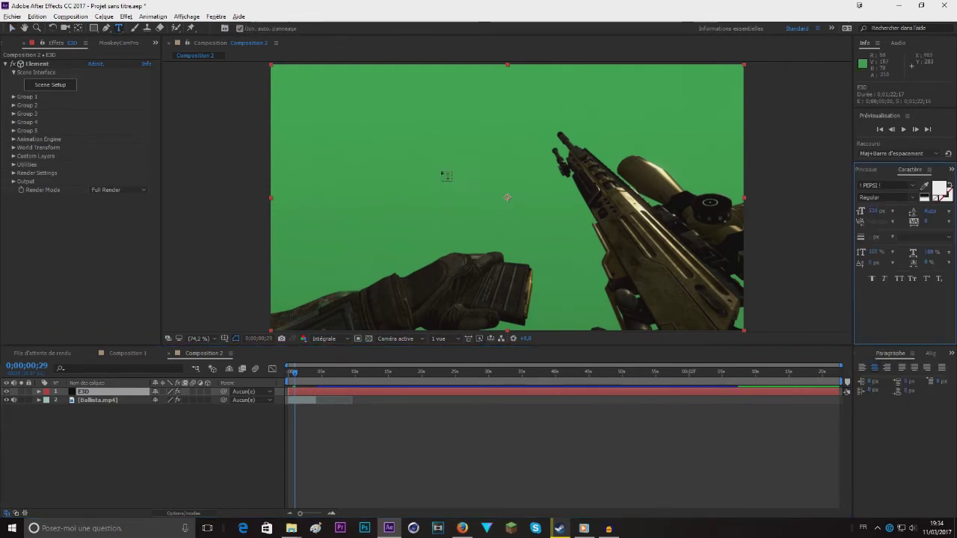
{"action": "left_click", "coordinate": [383, 199]}
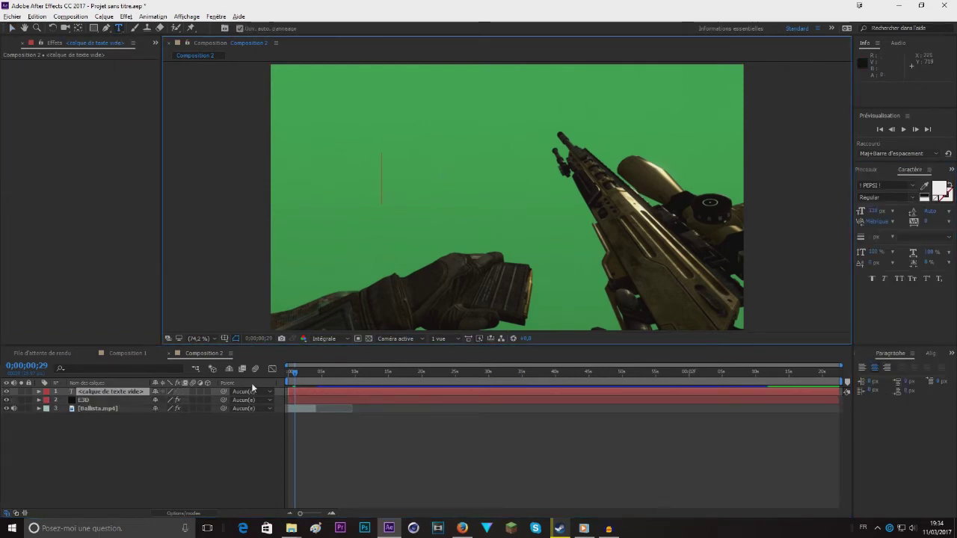
{"action": "type", "text": "S"}
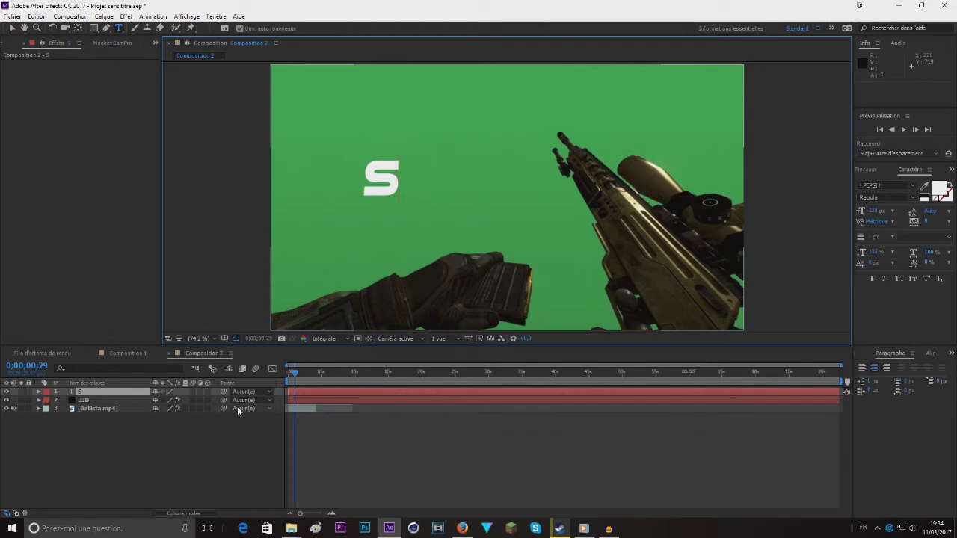
{"action": "type", "text": "DI"}
{"action": "key", "text": "BackSpace"}
{"action": "key", "text": "BackSpace"}
{"action": "key", "text": "BackSpace"}
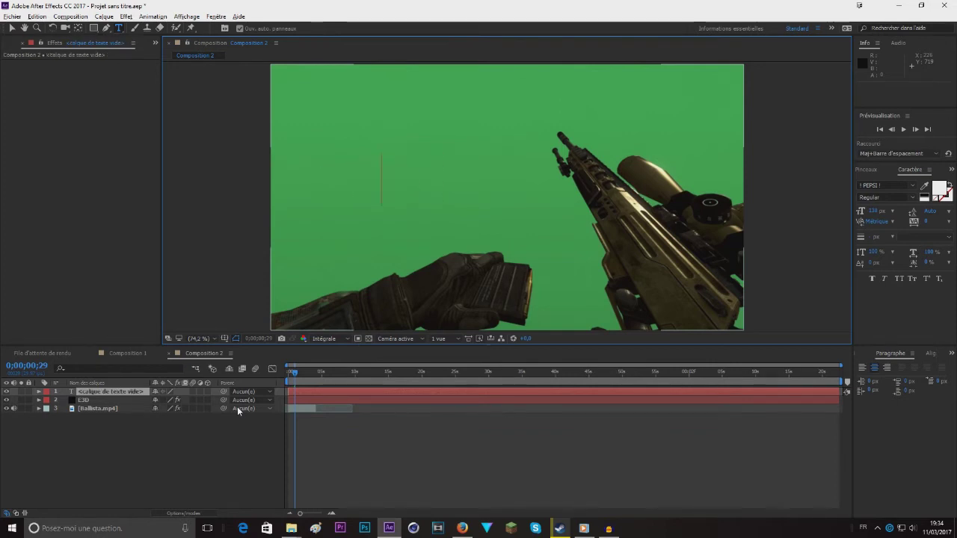
{"action": "type", "text": "DINOX86"}
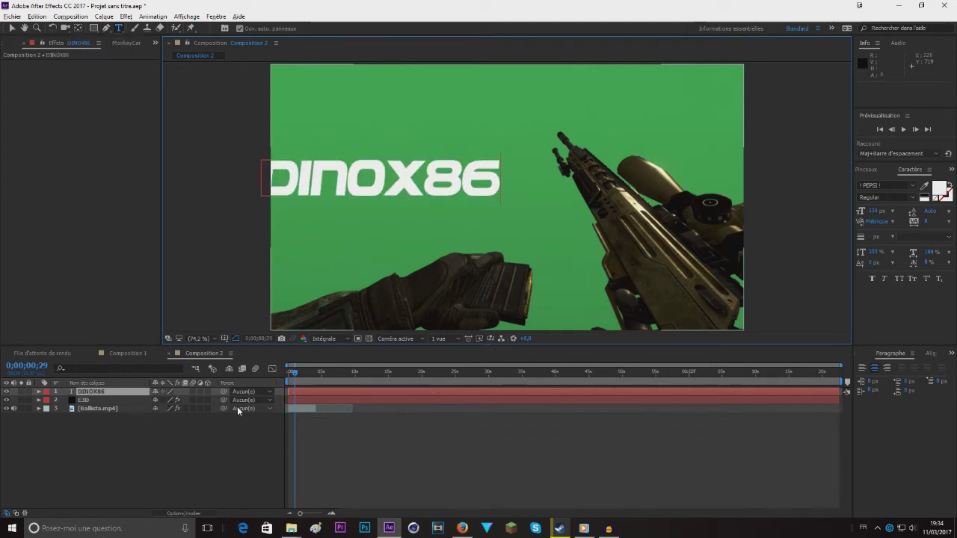
{"action": "key", "text": "BackSpace"}
{"action": "key", "text": "BackSpace"}
{"action": "key", "text": "BackSpace"}
{"action": "key", "text": "BackSpace"}
{"action": "key", "text": "BackSpace"}
{"action": "key", "text": "BackSpace"}
{"action": "key", "text": "BackSpace"}
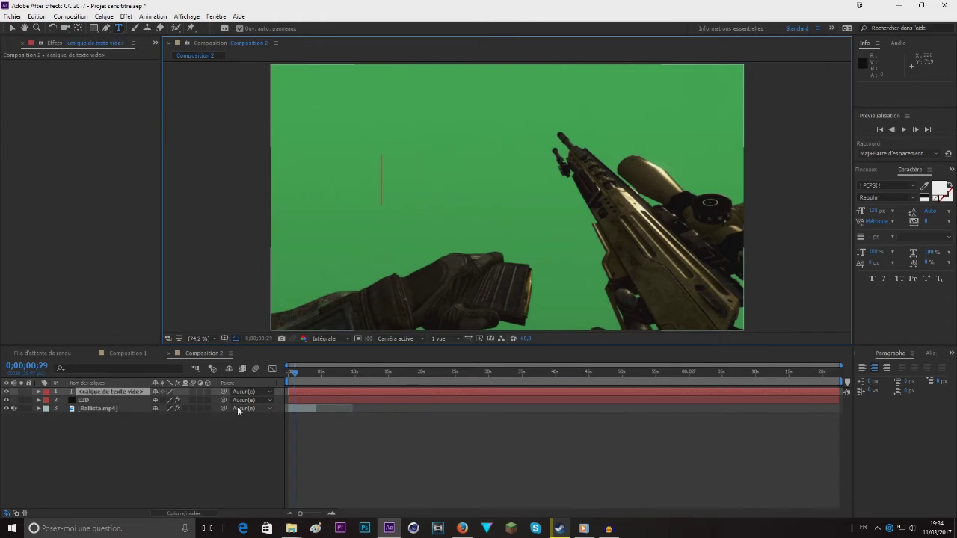
{"action": "type", "text": "SUBSCRIBE"}
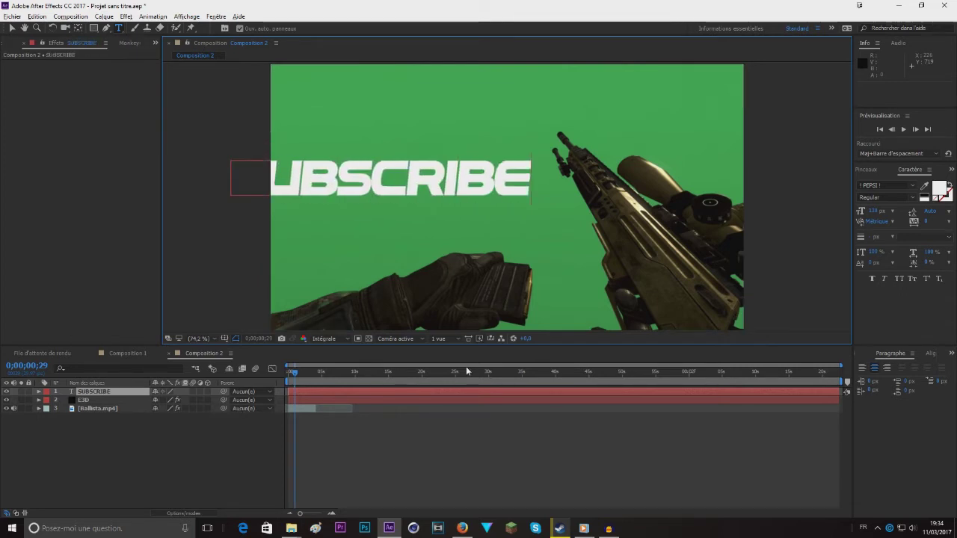
{"action": "type", "text": " m8"}
{"action": "key", "text": "BackSpace"}
{"action": "key", "text": "BackSpace"}
{"action": "key", "text": "BackSpace"}
Centre the SUBSCRIBE layer horizontally in the composition with the Align panel
{"action": "left_click_drag", "start_coordinate": [396, 179], "coordinate": [493, 175]}
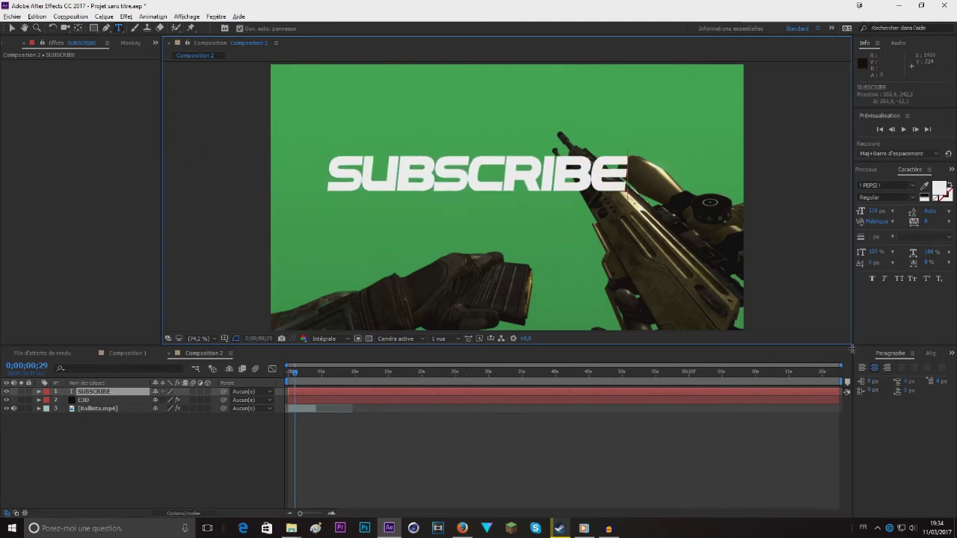
{"action": "left_click", "coordinate": [930, 354]}
{"action": "left_click", "coordinate": [882, 389]}
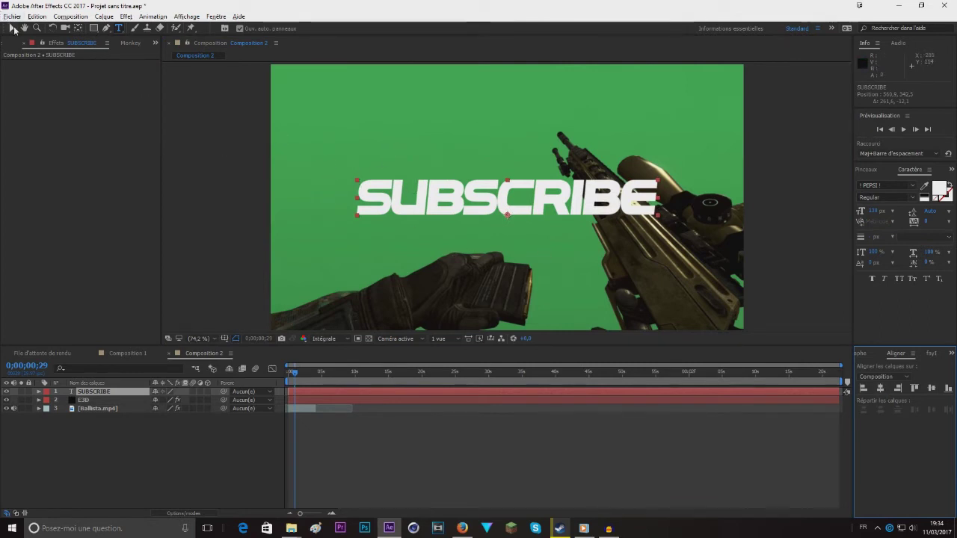
{"action": "left_click", "coordinate": [12, 27]}
{"action": "left_click", "coordinate": [178, 414]}
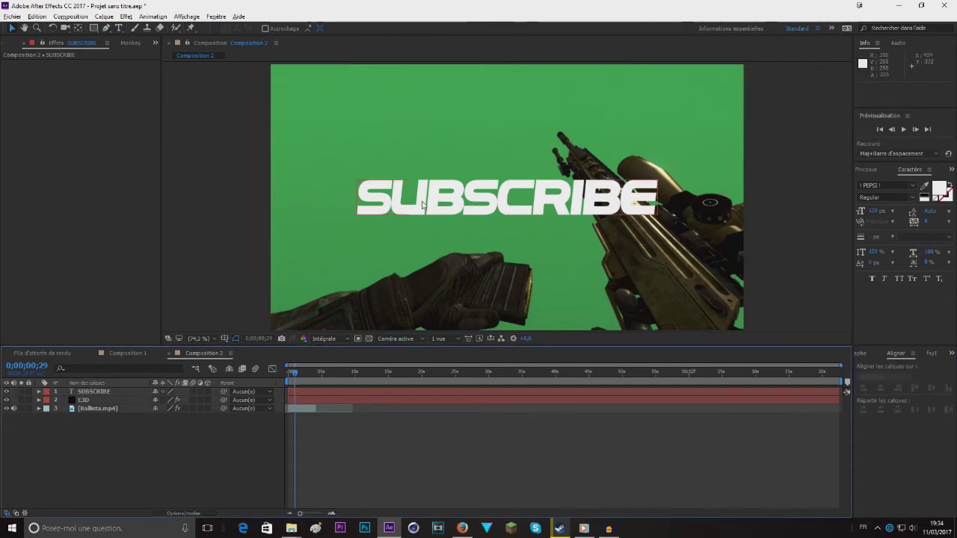
Hide the SUBSCRIBE text layer in the composition
{"action": "left_click", "coordinate": [83, 394]}
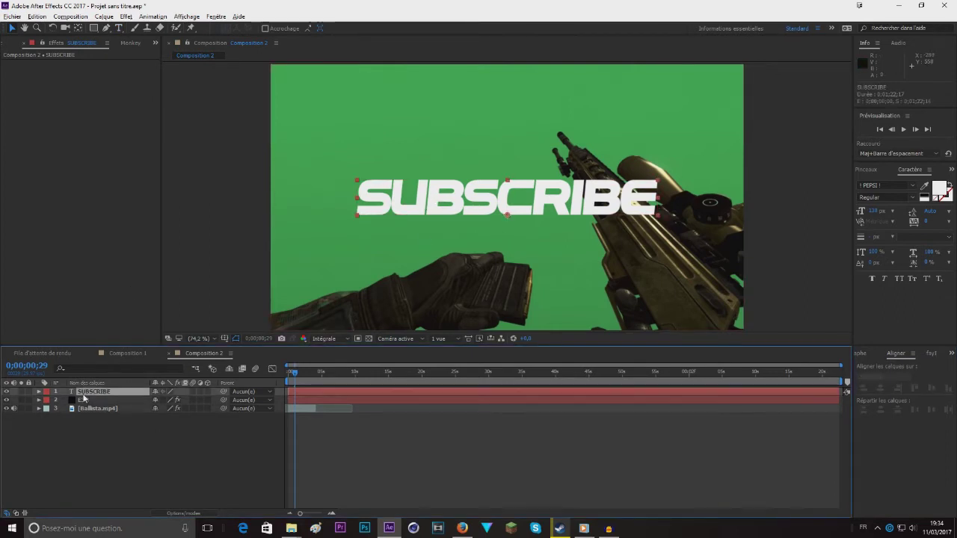
{"action": "left_click", "coordinate": [90, 394]}
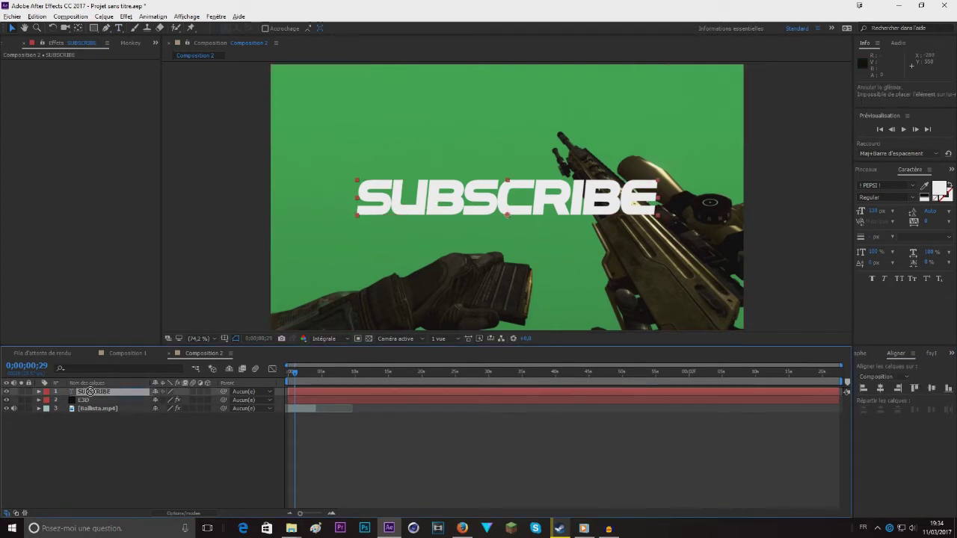
{"action": "left_click", "coordinate": [7, 392]}
In E3D's Custom Layers > Custom Text and Masks, set Path Layer 1 to SUBSCRIBE
{"action": "left_click", "coordinate": [82, 399]}
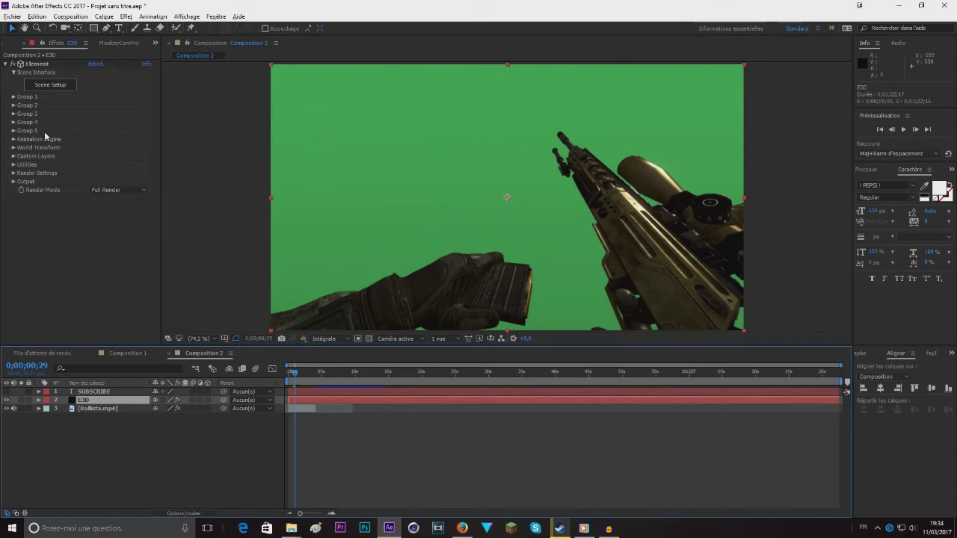
{"action": "left_click", "coordinate": [14, 156]}
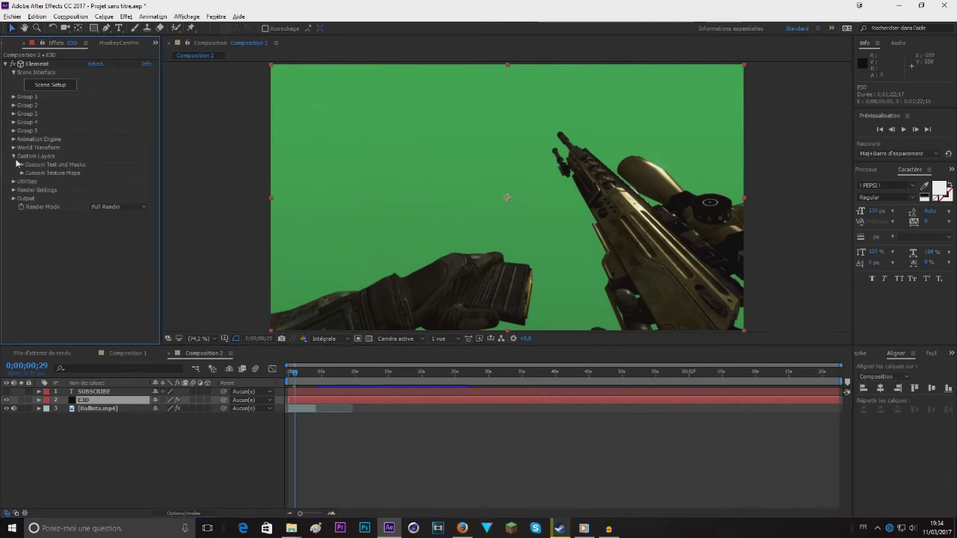
{"action": "left_click", "coordinate": [22, 165]}
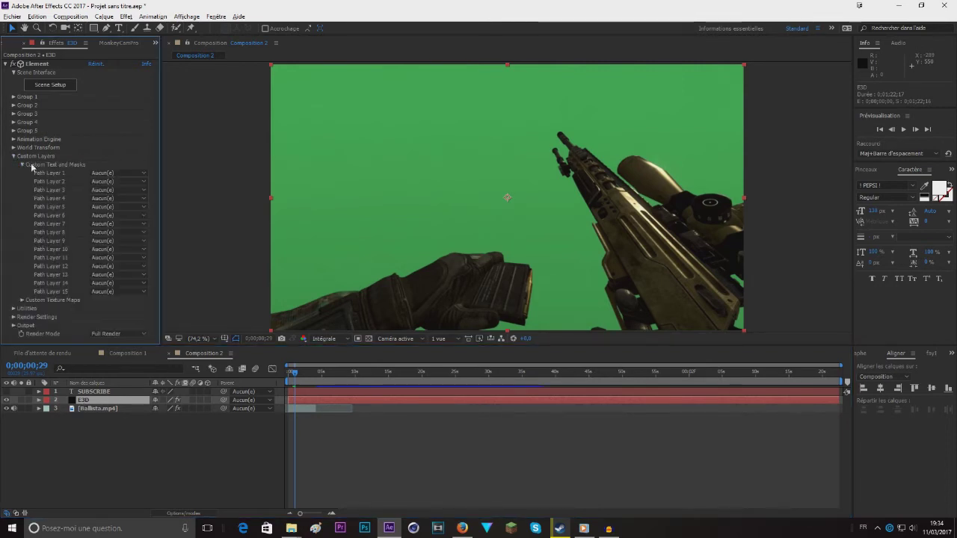
{"action": "left_click", "coordinate": [109, 174]}
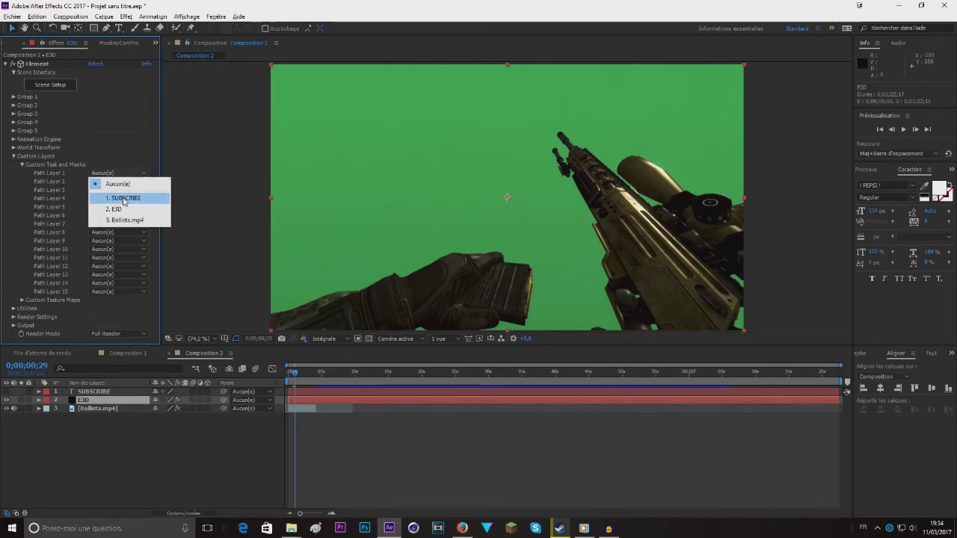
{"action": "left_click", "coordinate": [131, 198]}
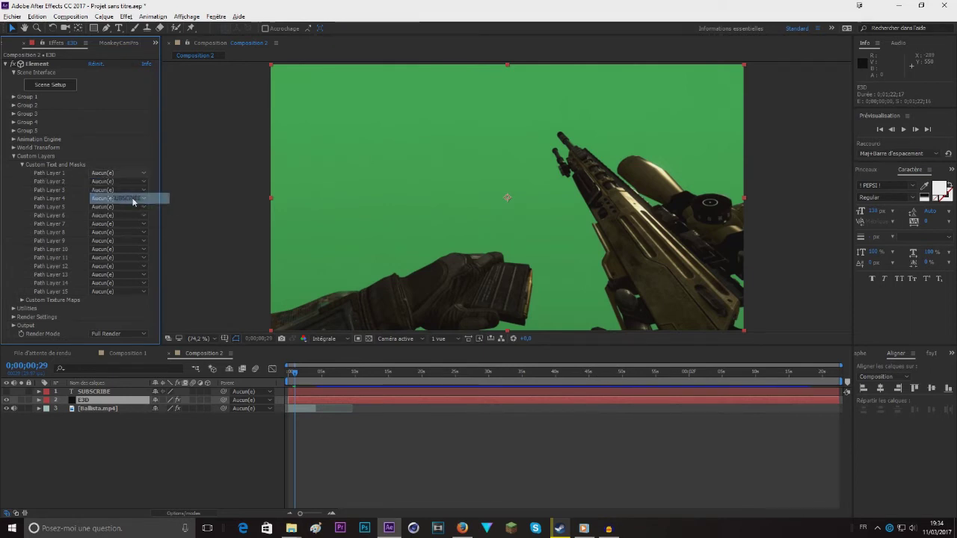
Open Element 3D Scene Setup and extrude the SUBSCRIBE text into a 3D model
{"action": "left_click", "coordinate": [14, 157]}
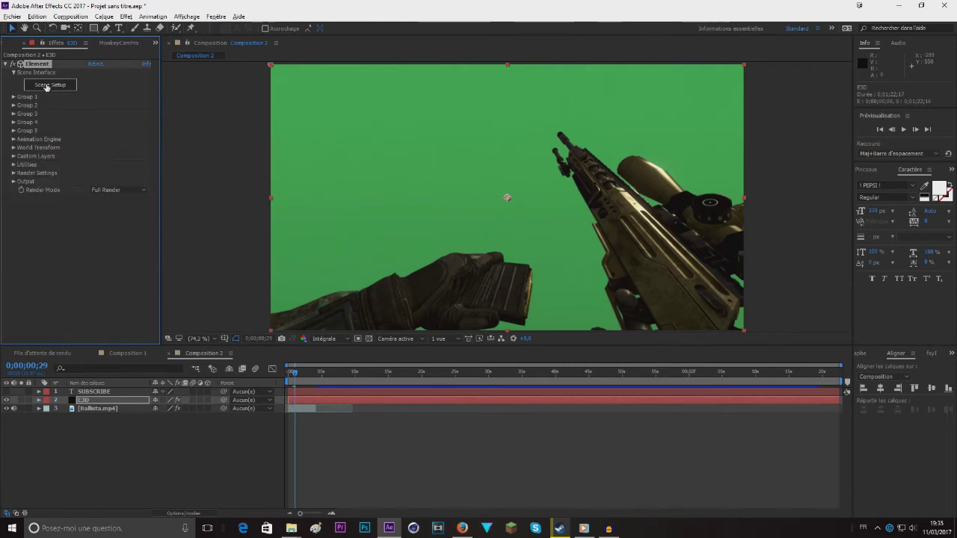
{"action": "left_click", "coordinate": [48, 87]}
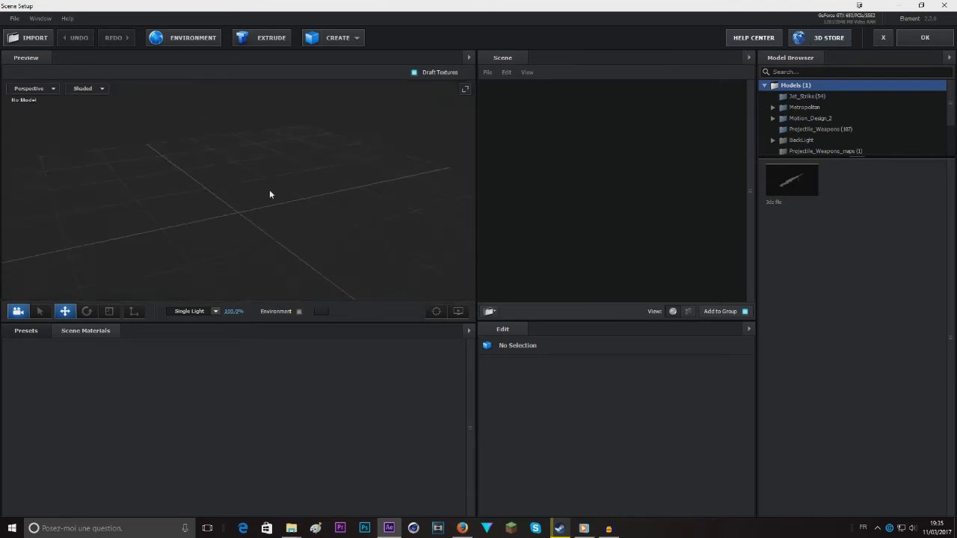
{"action": "left_click_drag", "start_coordinate": [269, 192], "coordinate": [212, 187]}
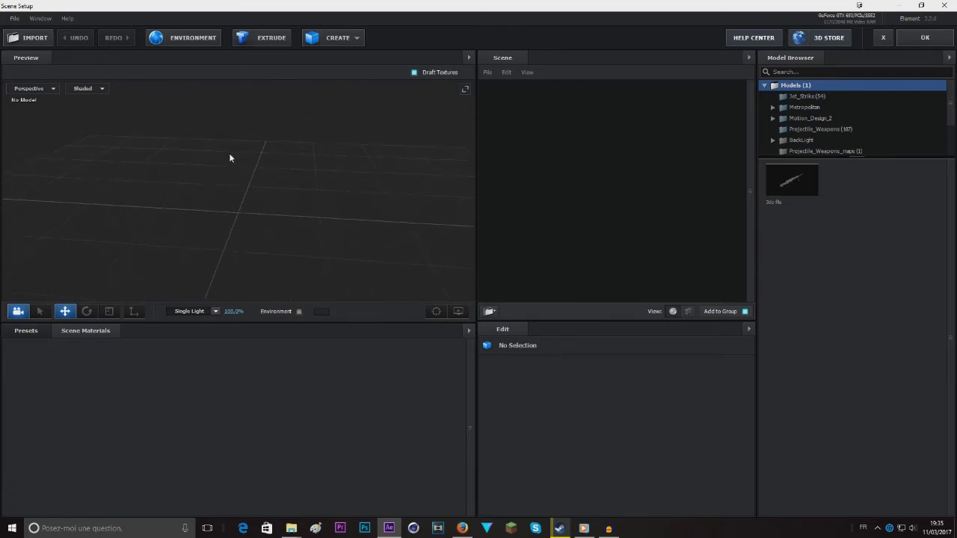
{"action": "left_click", "coordinate": [256, 40]}
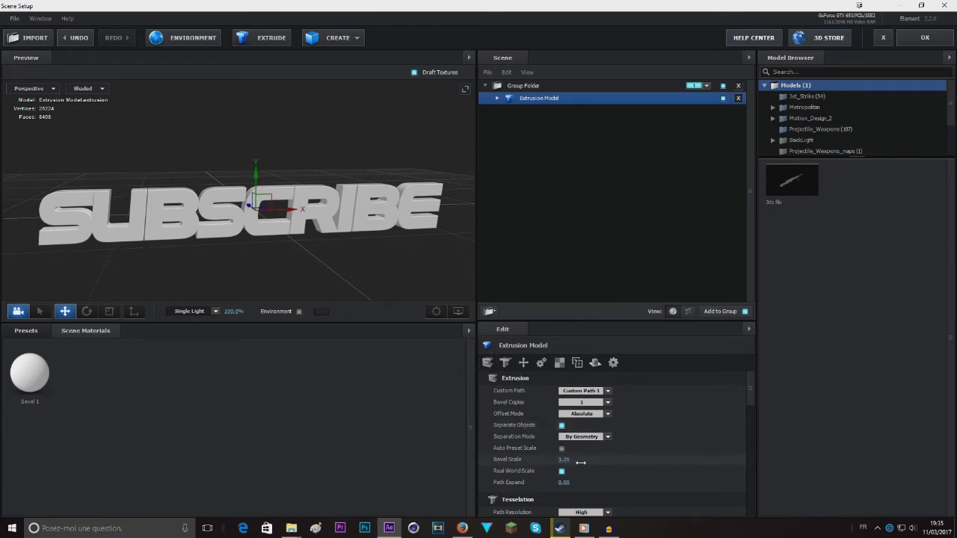
Try a lower Bevel Scale on the SUBSCRIBE extrusion, then undo it back to 3.00
{"action": "left_click_drag", "start_coordinate": [580, 462], "coordinate": [655, 512]}
{"action": "key", "text": "ctrl+z"}
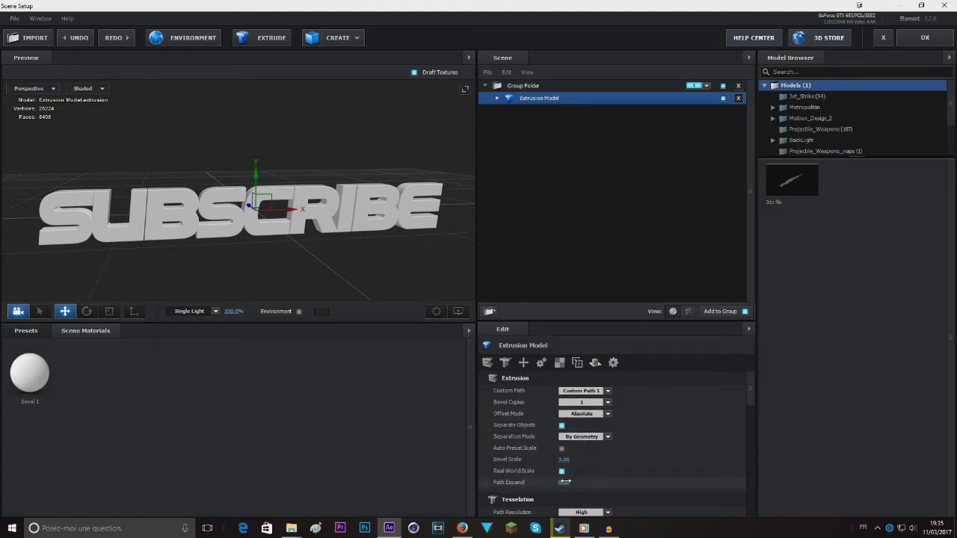
{"action": "left_click_drag", "start_coordinate": [335, 265], "coordinate": [367, 284]}
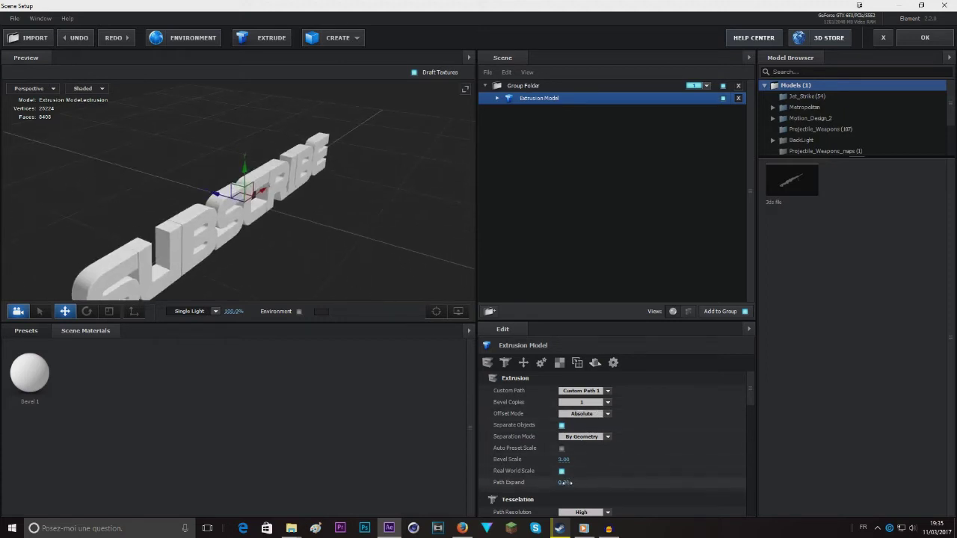
Try a larger Path Expand on the letters, then undo it to keep Path Expand at 0.00
{"action": "mouse_move", "coordinate": [589, 482]}
{"action": "left_mouse_down"}
{"action": "mouse_move", "coordinate": [650, 482]}
{"action": "mouse_move", "coordinate": [601, 482]}
{"action": "left_mouse_up"}
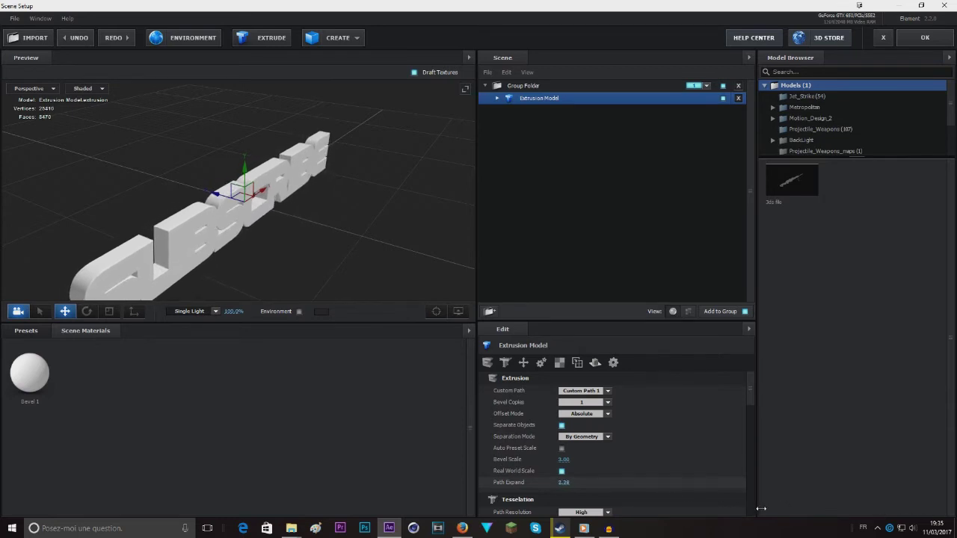
{"action": "left_click_drag", "start_coordinate": [374, 262], "coordinate": [327, 252]}
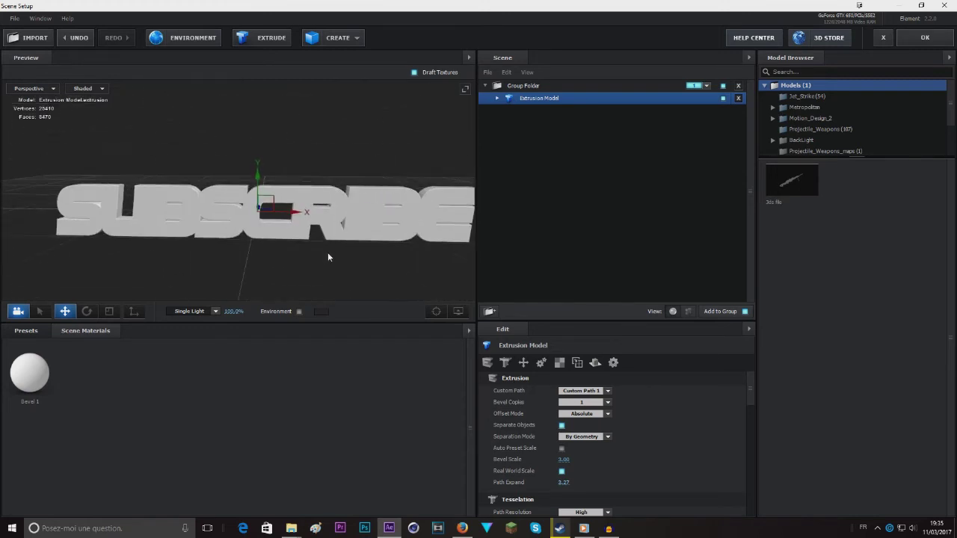
{"action": "key", "text": "ctrl+z"}
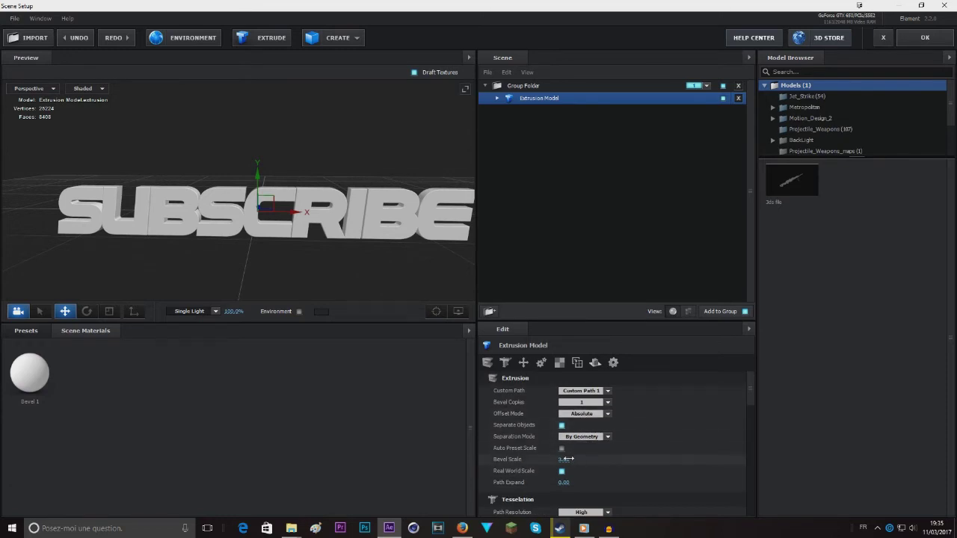
{"action": "scroll", "coordinate": [576, 457], "scroll_direction": "down", "scroll_amount": 3}
{"action": "scroll", "coordinate": [576, 457], "scroll_direction": "down", "scroll_amount": 4}
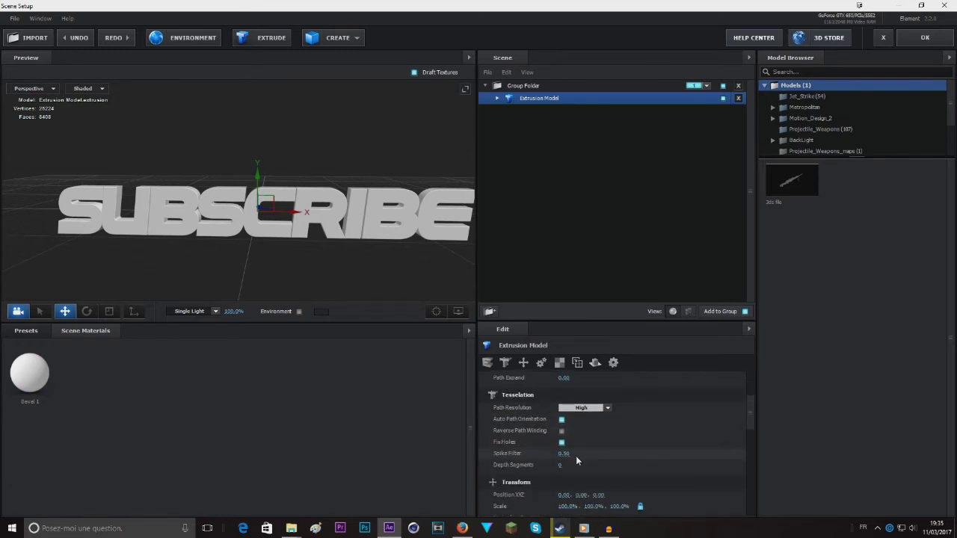
{"action": "scroll", "coordinate": [573, 457], "scroll_direction": "up", "scroll_amount": 7}
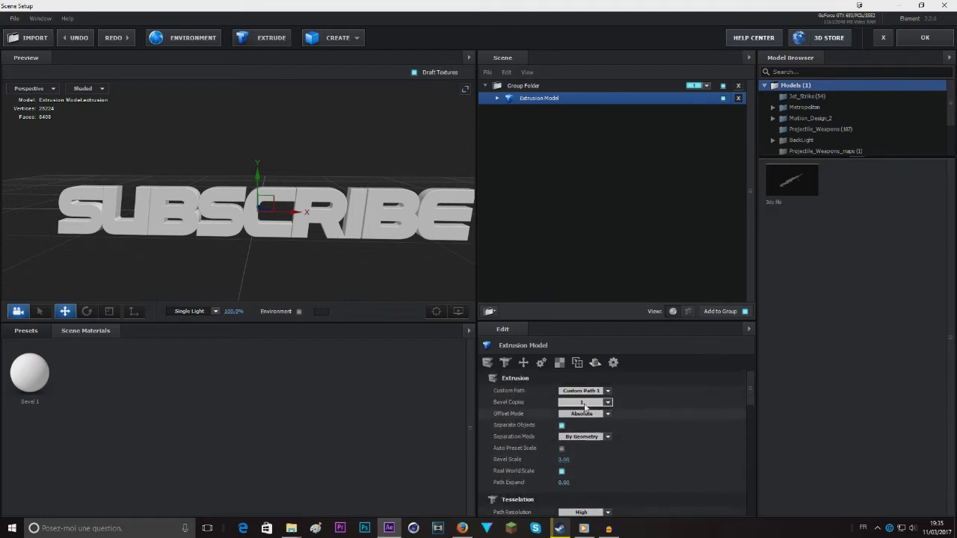
{"action": "left_click", "coordinate": [15, 330]}
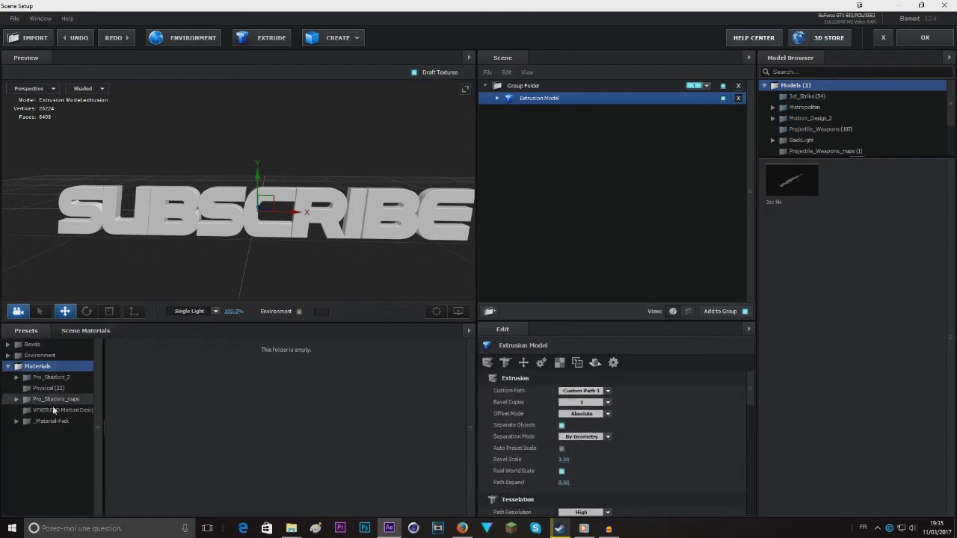
Apply the Floor Panel material from _Material-Pack > Metal to the SUBSCRIBE model
{"action": "left_click", "coordinate": [49, 421]}
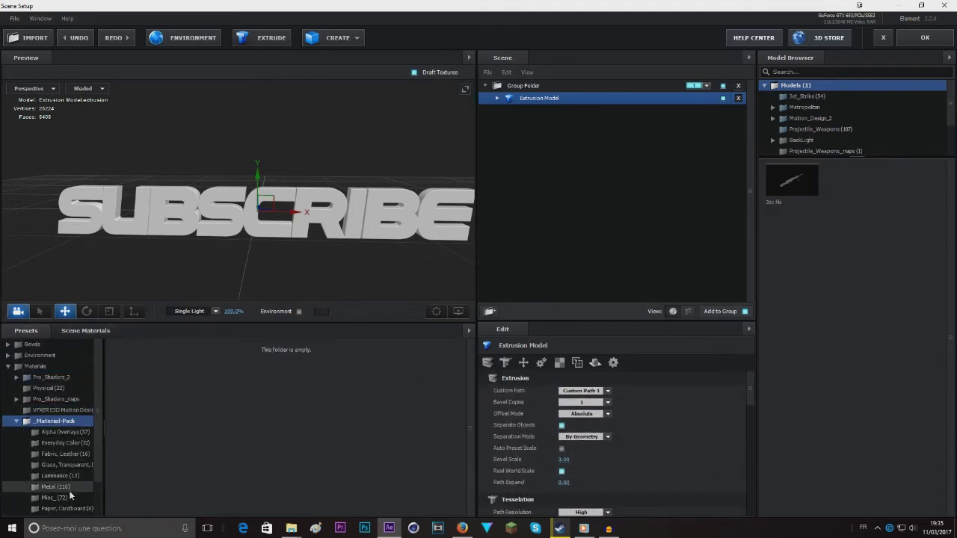
{"action": "left_click", "coordinate": [56, 486]}
{"action": "scroll", "coordinate": [348, 430], "scroll_direction": "down", "scroll_amount": 5}
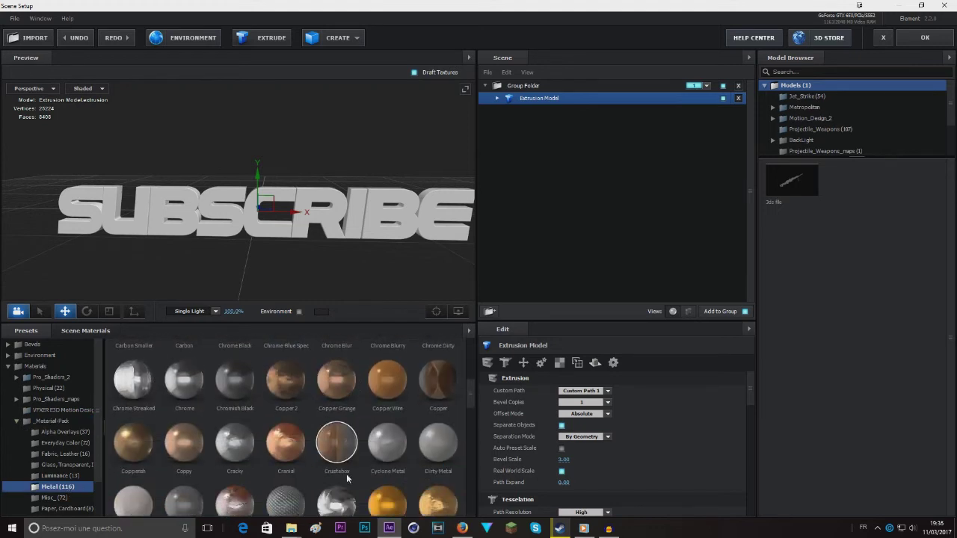
{"action": "scroll", "coordinate": [348, 445], "scroll_direction": "down", "scroll_amount": 1}
{"action": "left_click_drag", "start_coordinate": [349, 431], "coordinate": [337, 224]}
{"action": "left_click_drag", "start_coordinate": [365, 160], "coordinate": [434, 151]}
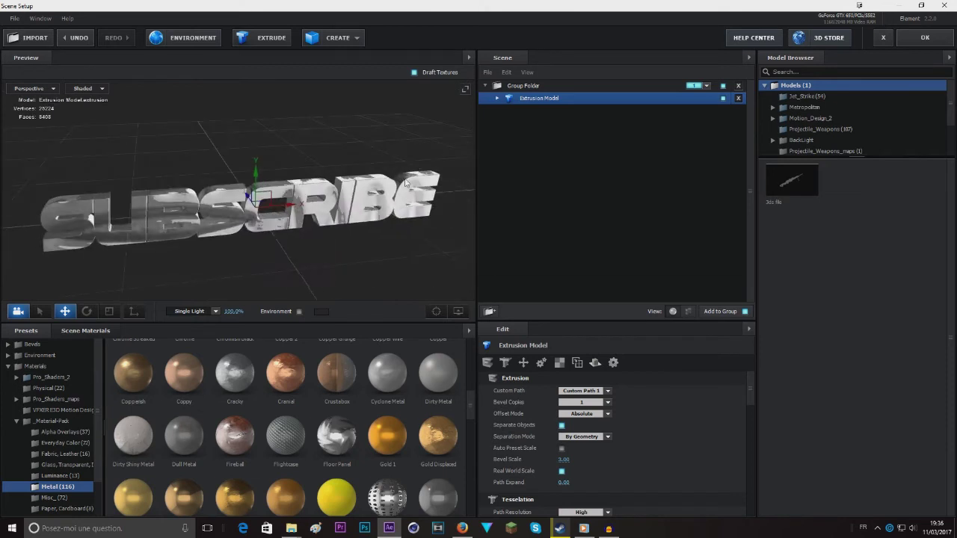
{"action": "left_click_drag", "start_coordinate": [364, 217], "coordinate": [356, 226]}
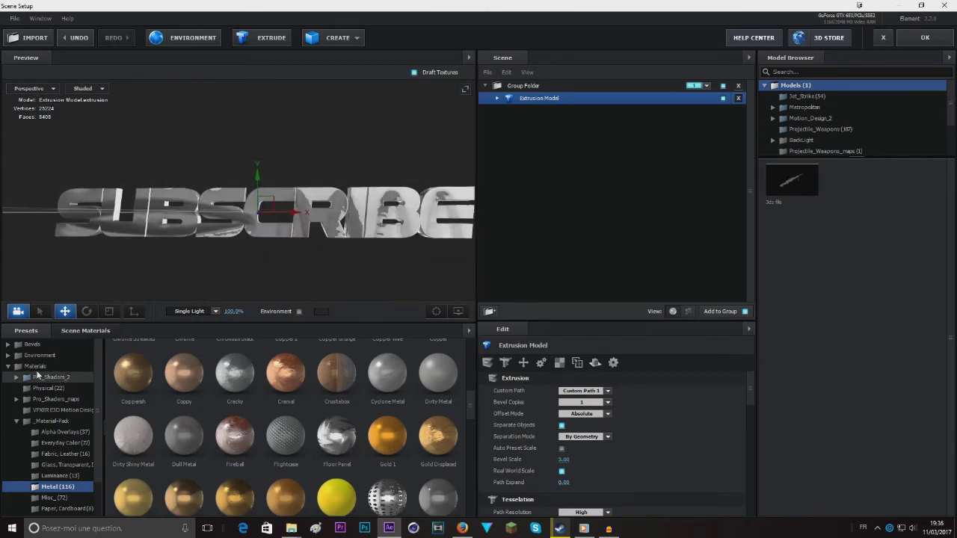
{"action": "left_click", "coordinate": [7, 366]}
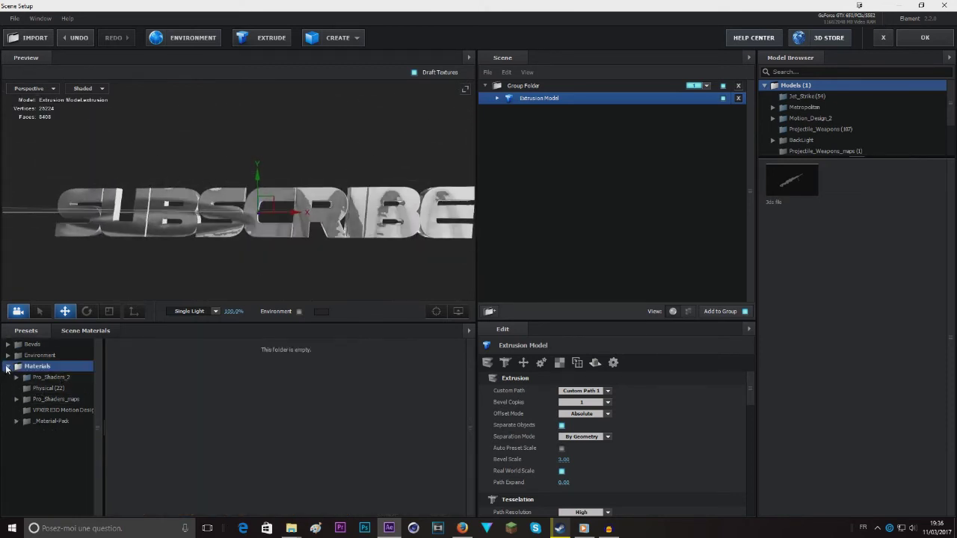
{"action": "left_click", "coordinate": [7, 366]}
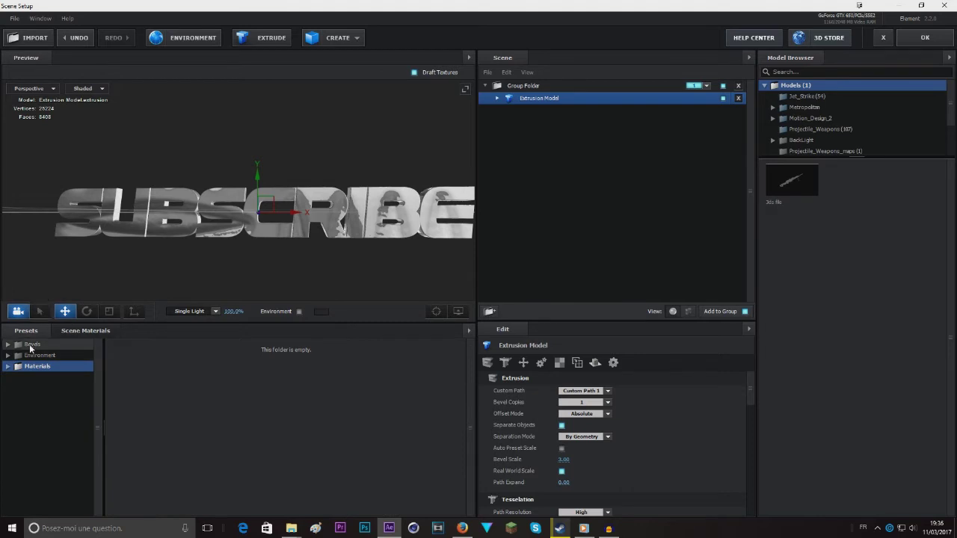
{"action": "left_click", "coordinate": [7, 344]}
{"action": "left_click", "coordinate": [7, 344]}
{"action": "double_click", "coordinate": [26, 356]}
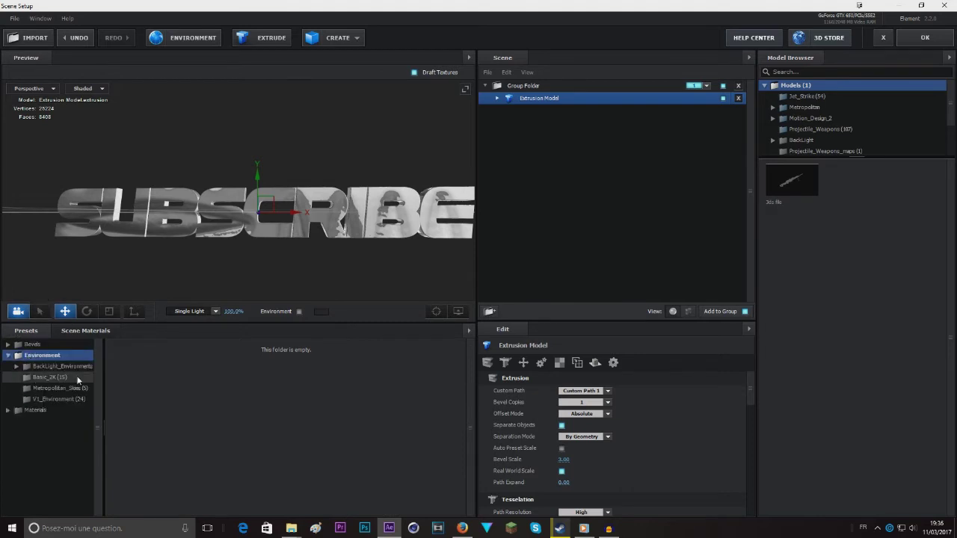
{"action": "left_click", "coordinate": [64, 377]}
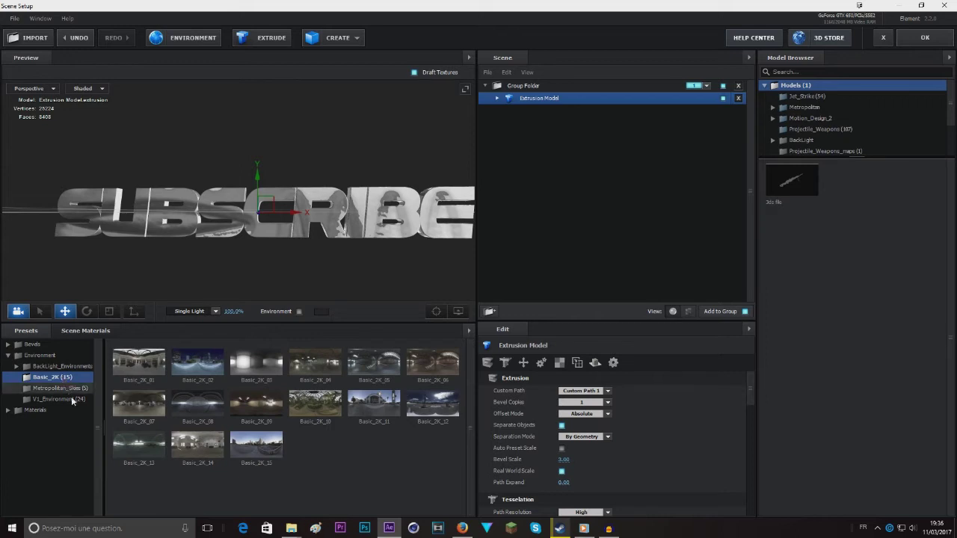
{"action": "left_click", "coordinate": [256, 404]}
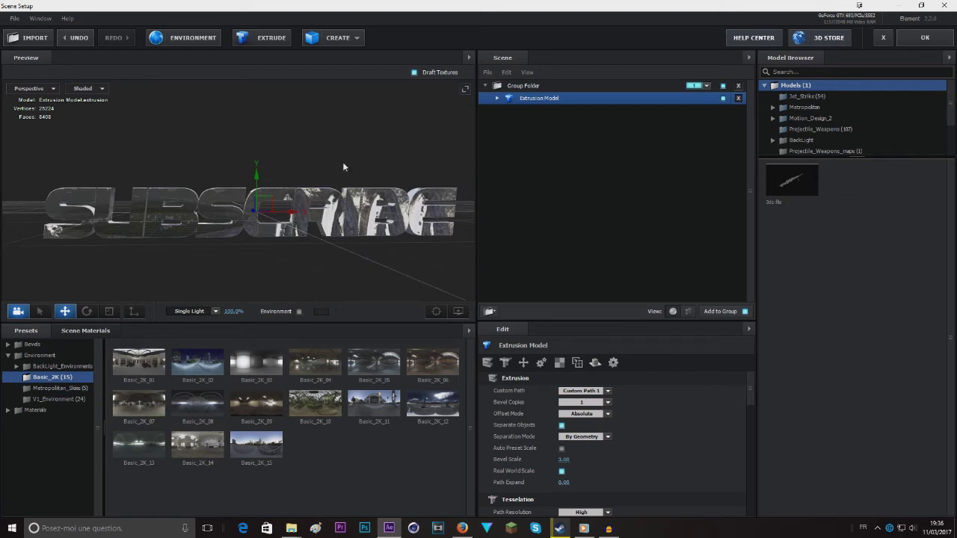
{"action": "left_click_drag", "start_coordinate": [343, 162], "coordinate": [346, 233]}
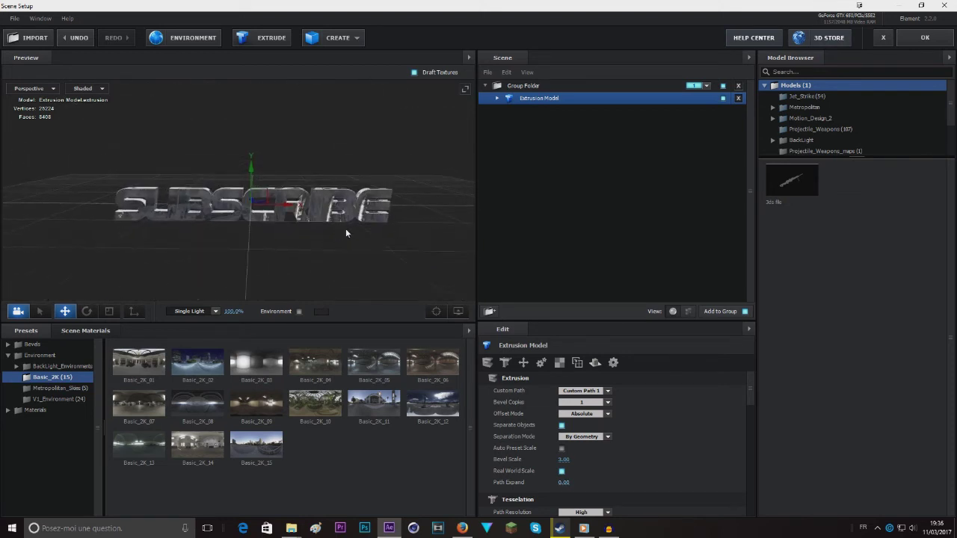
Close Scene Setup with OK and select Ballista.mp4 to show its fayIN tracker controls
{"action": "left_click", "coordinate": [924, 37]}
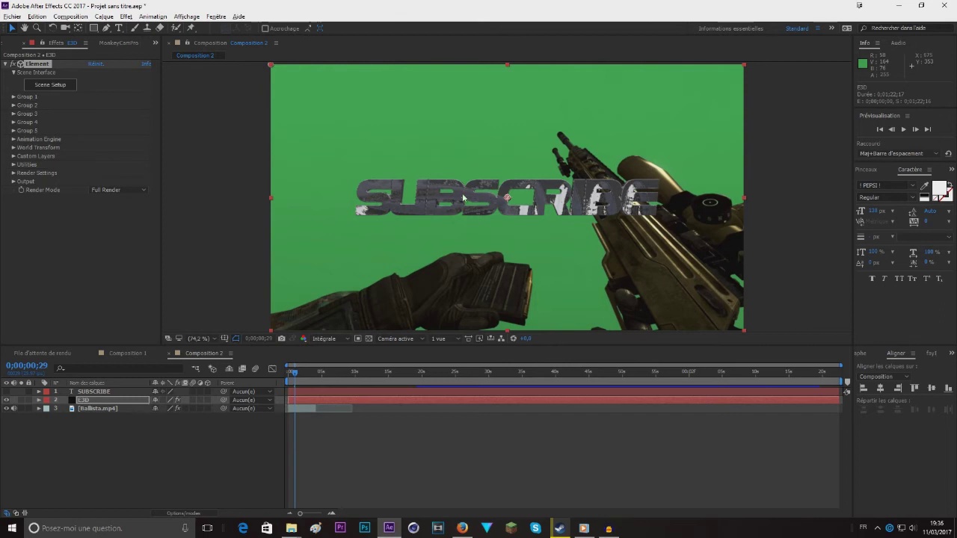
{"action": "left_click", "coordinate": [139, 428]}
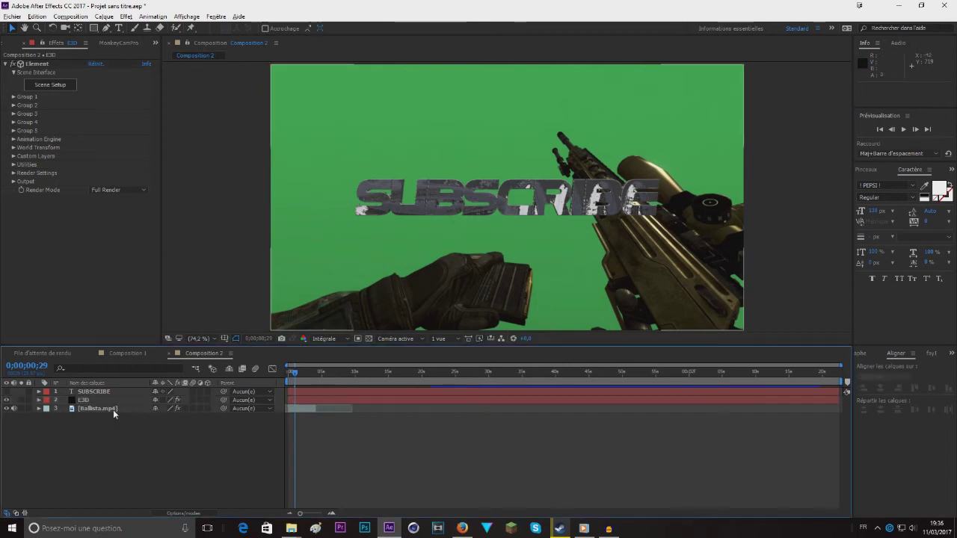
{"action": "left_click", "coordinate": [89, 407]}
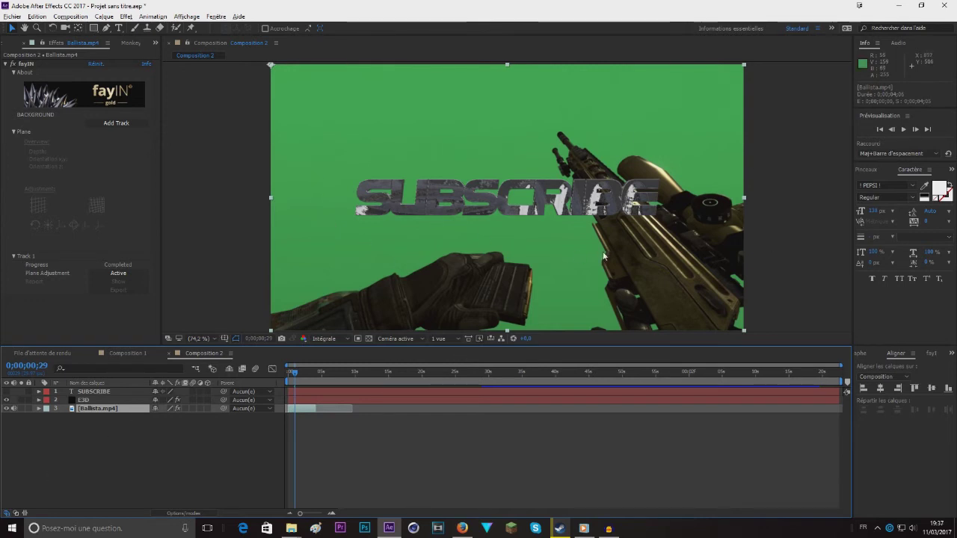
{"action": "left_click", "coordinate": [29, 264]}
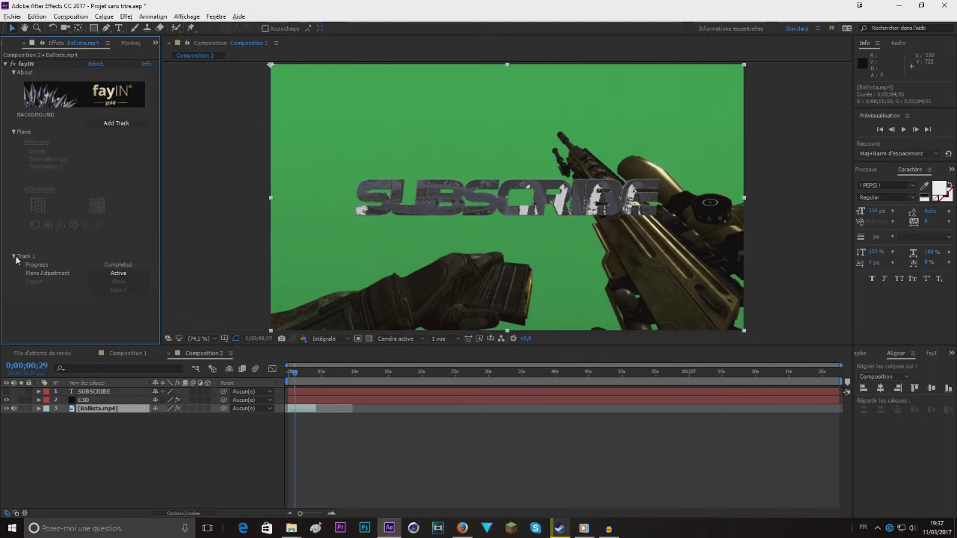
Activate Track 1's Plane Adjustment and scrub back to check the grid follows the rifle
{"action": "left_click", "coordinate": [121, 274]}
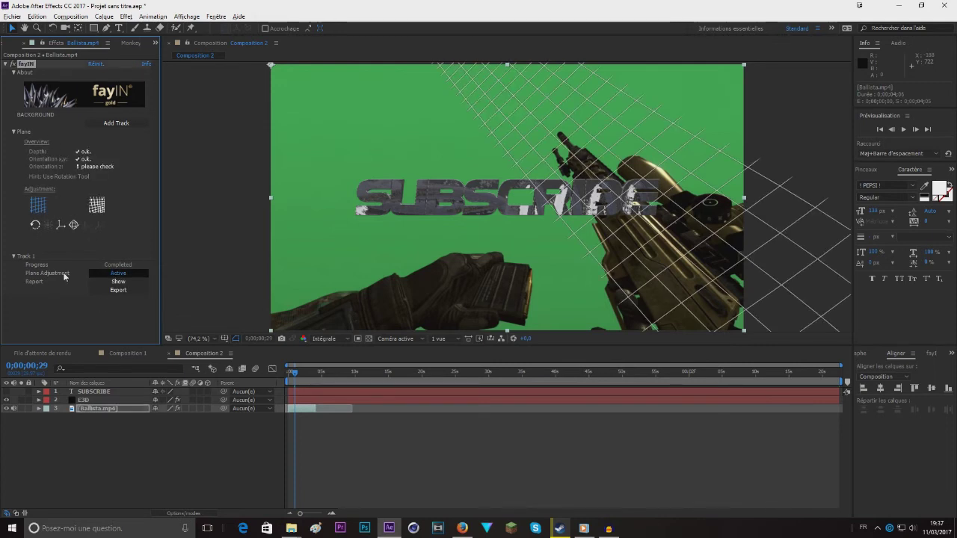
{"action": "left_click", "coordinate": [14, 257]}
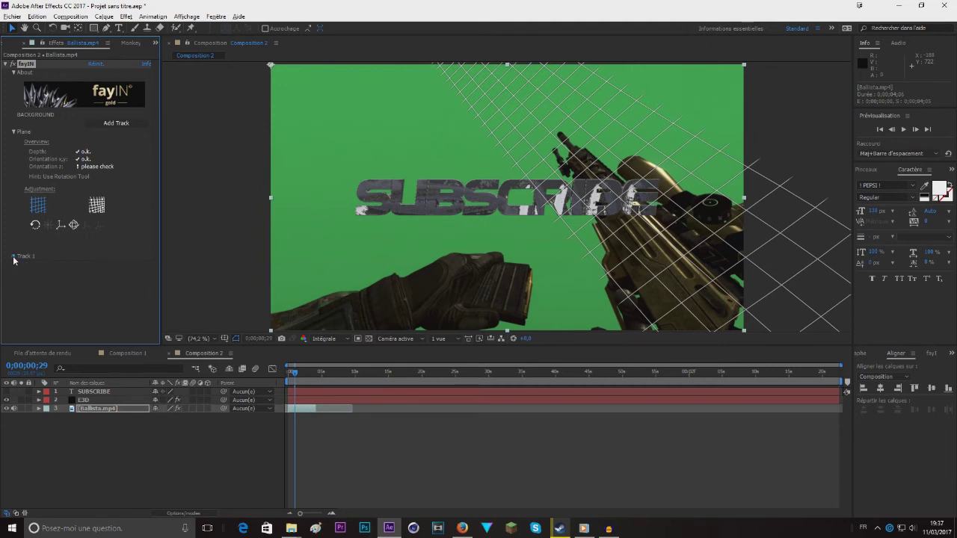
{"action": "left_click", "coordinate": [13, 257]}
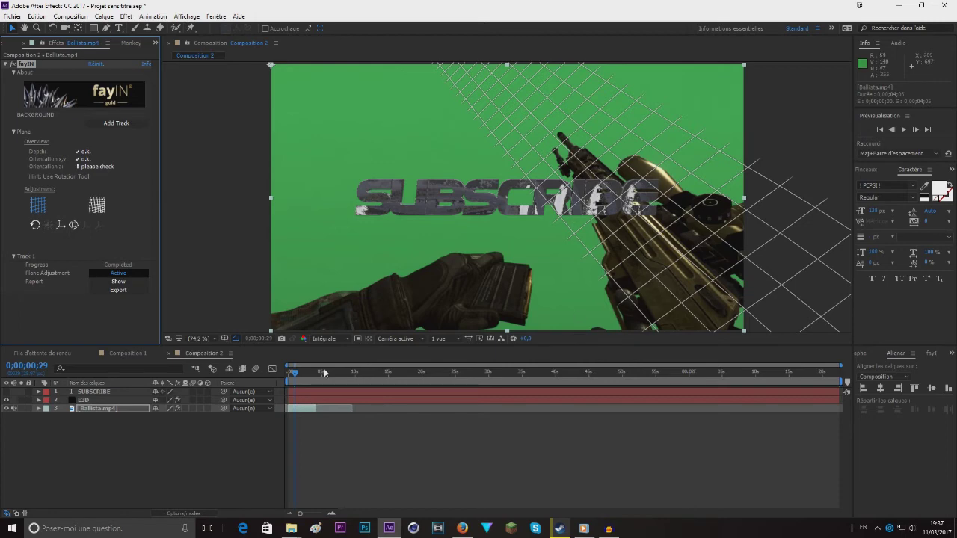
{"action": "left_click_drag", "start_coordinate": [298, 375], "coordinate": [307, 379]}
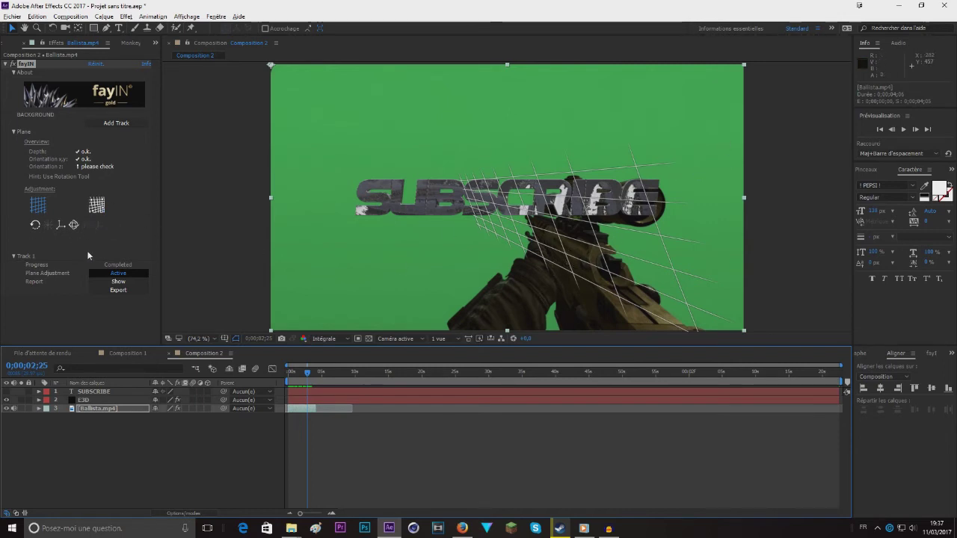
Export Track 1 as a null object with a new camera
{"action": "left_click", "coordinate": [110, 290]}
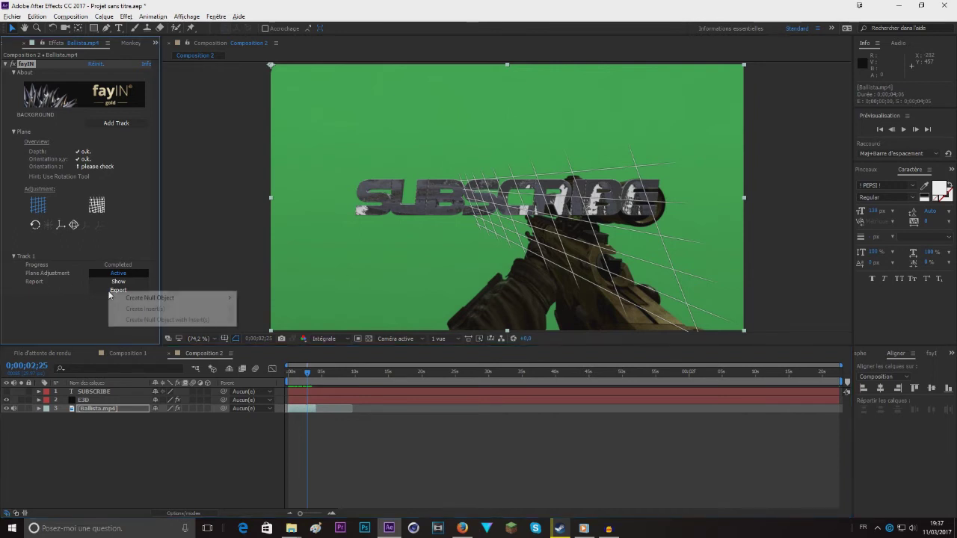
{"action": "mouse_move", "coordinate": [149, 300]}
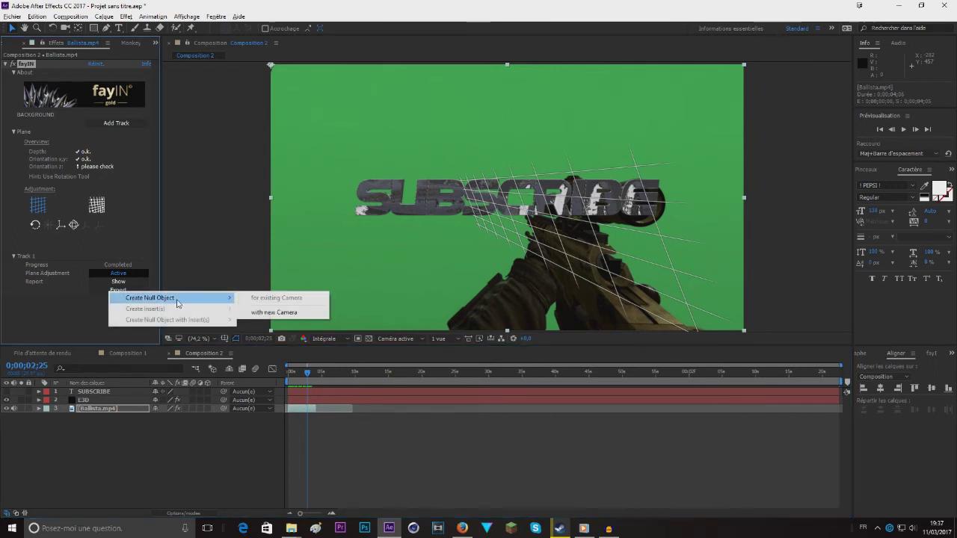
{"action": "left_click", "coordinate": [275, 312]}
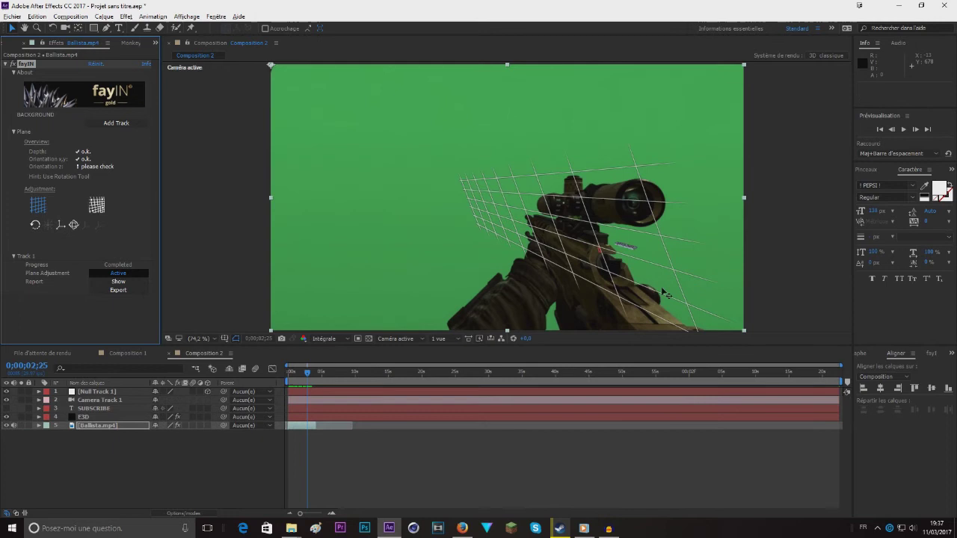
Drag Null Track 1 in the viewer onto the rifle body
{"action": "left_click", "coordinate": [602, 258]}
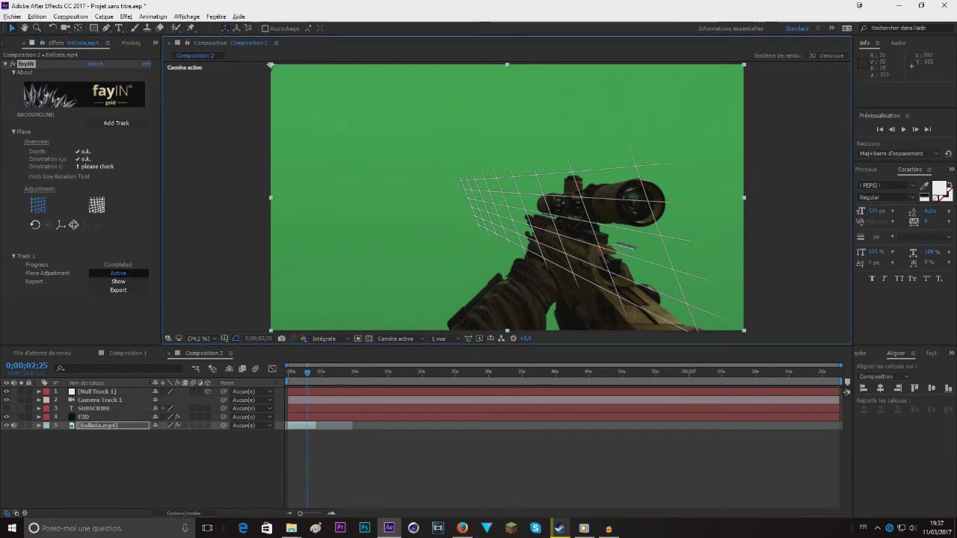
{"action": "left_click", "coordinate": [87, 392]}
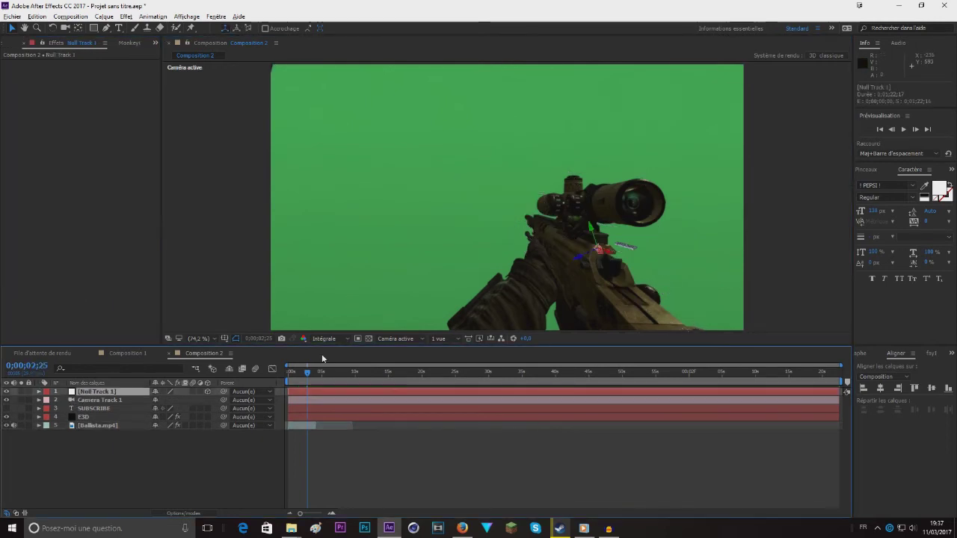
{"action": "left_click_drag", "start_coordinate": [588, 252], "coordinate": [556, 265]}
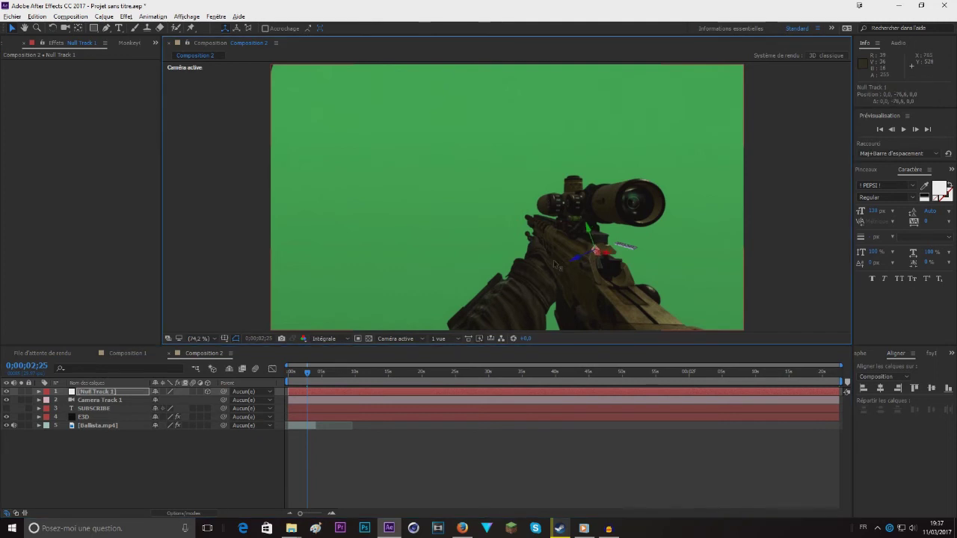
{"action": "left_click", "coordinate": [589, 232]}
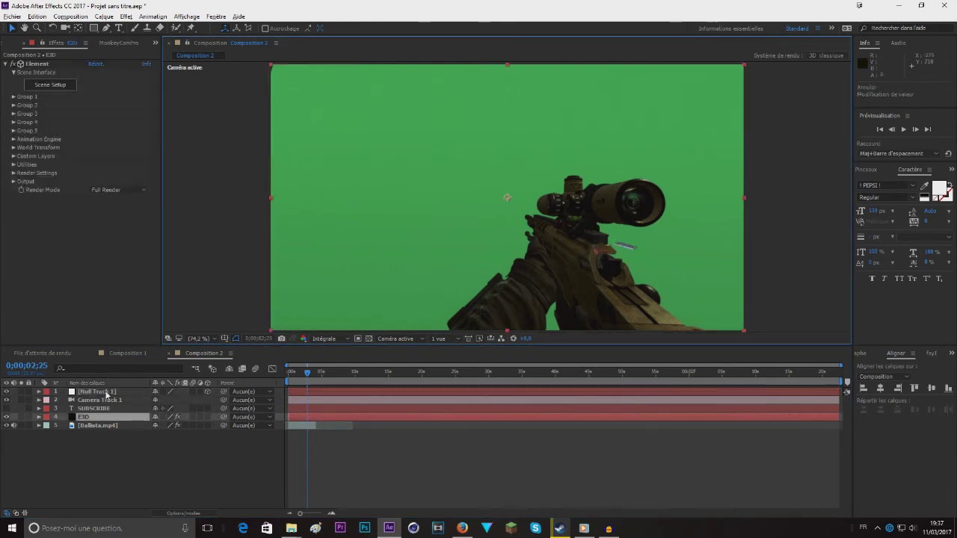
{"action": "left_click", "coordinate": [591, 239]}
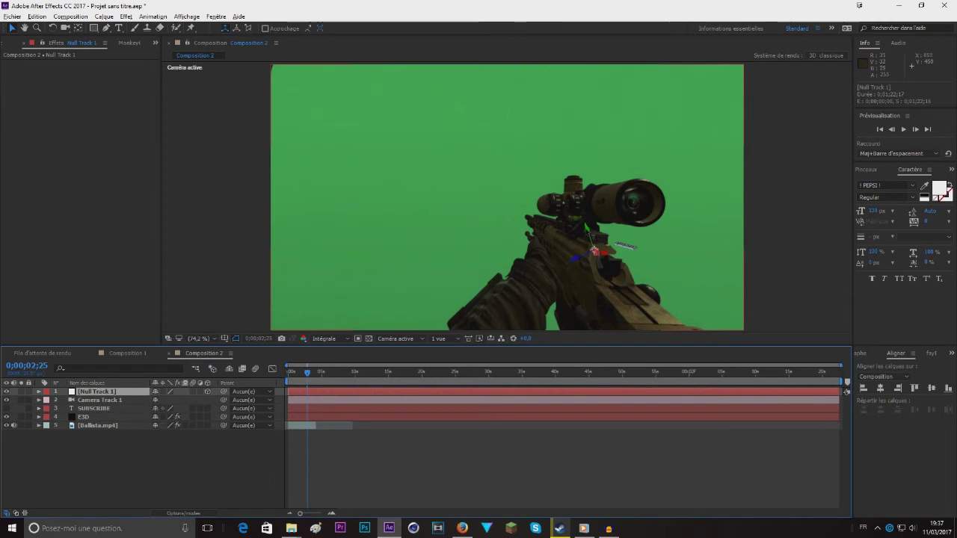
{"action": "left_click_drag", "start_coordinate": [591, 237], "coordinate": [599, 255]}
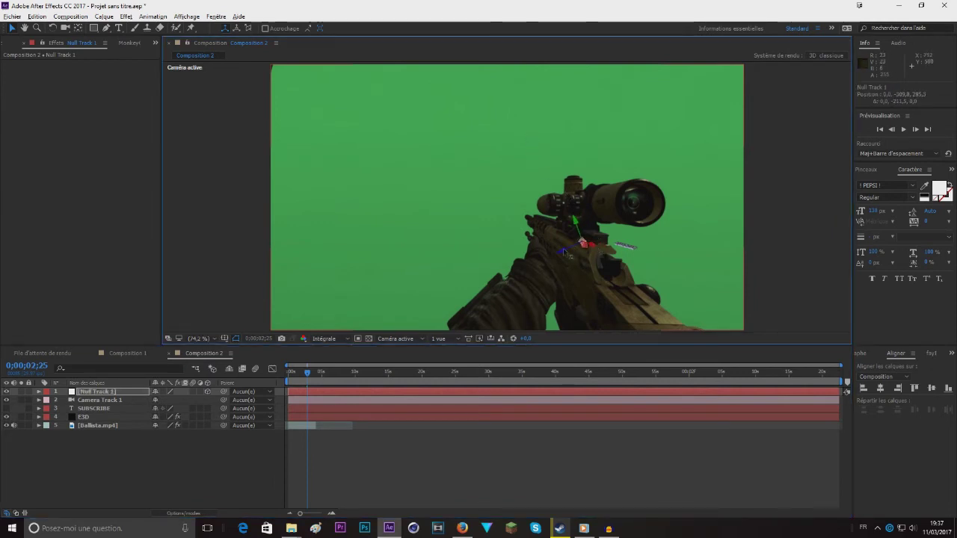
Nudge Null Track 1 along the rifle and return the viewer magnification to Fit
{"action": "left_click_drag", "start_coordinate": [563, 253], "coordinate": [589, 249]}
{"action": "scroll", "coordinate": [588, 251], "scroll_direction": "up", "scroll_amount": 1}
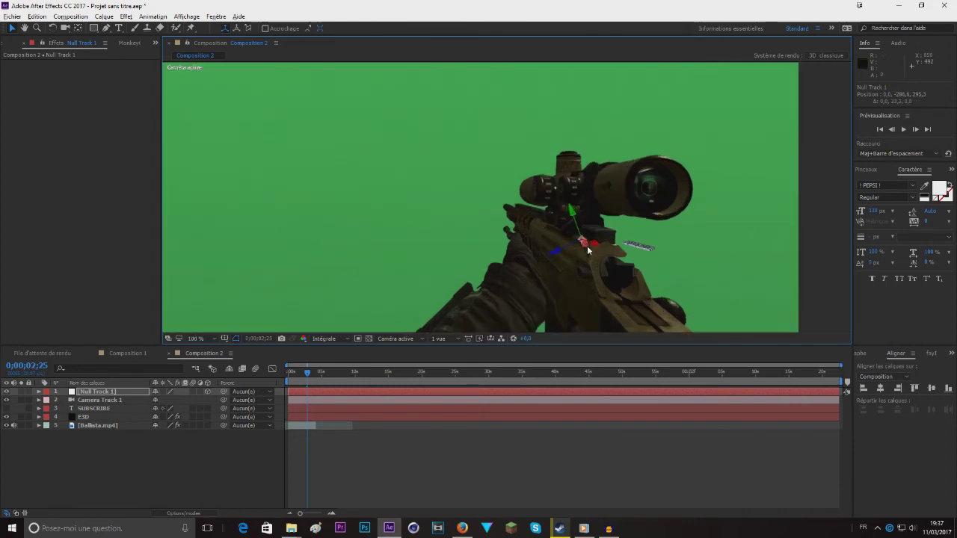
{"action": "scroll", "coordinate": [587, 250], "scroll_direction": "up", "scroll_amount": 3}
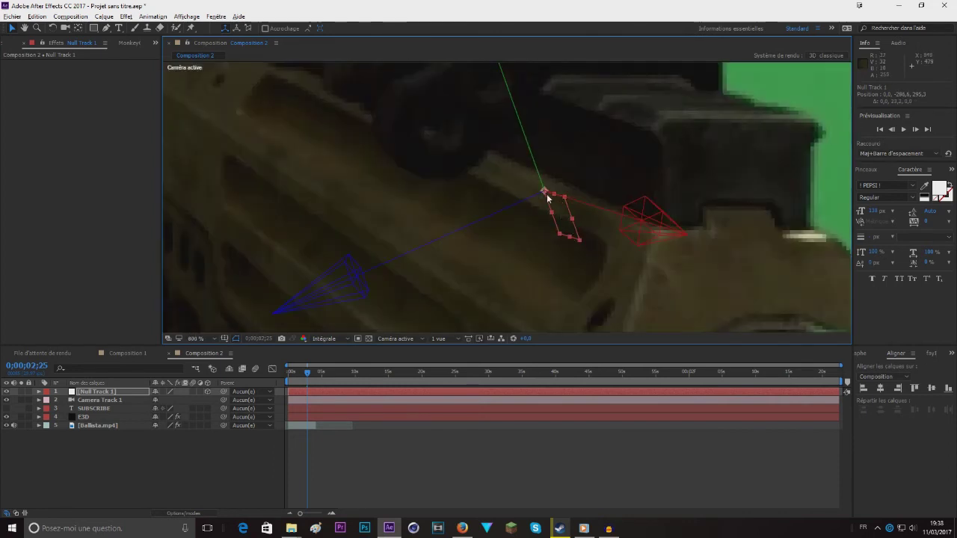
{"action": "scroll", "coordinate": [546, 195], "scroll_direction": "down", "scroll_amount": 6}
{"action": "scroll", "coordinate": [543, 194], "scroll_direction": "up", "scroll_amount": 1}
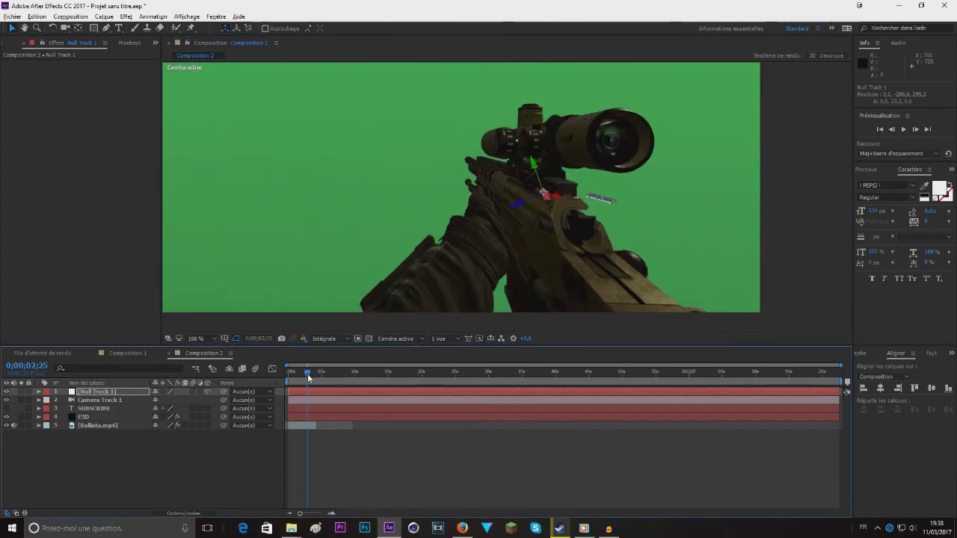
{"action": "left_click", "coordinate": [194, 338]}
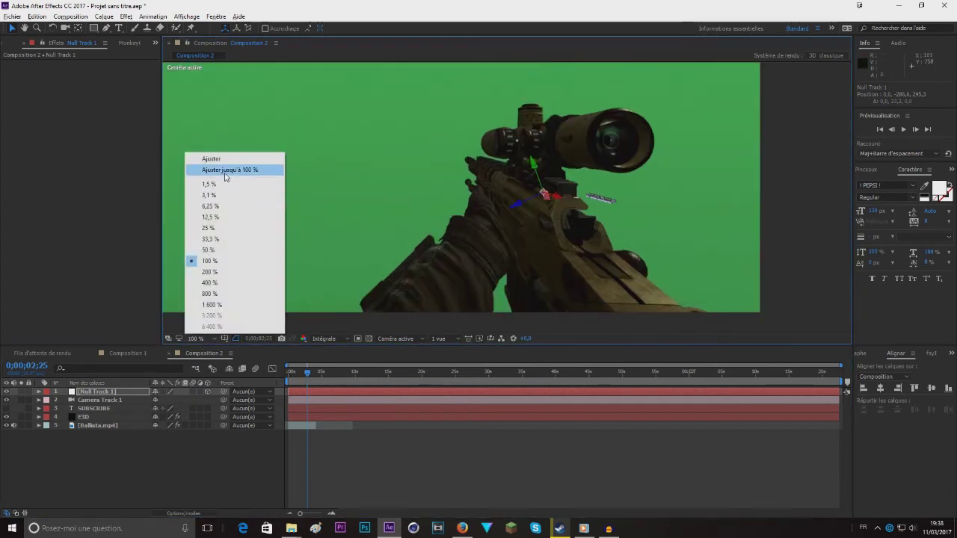
{"action": "left_click", "coordinate": [224, 170]}
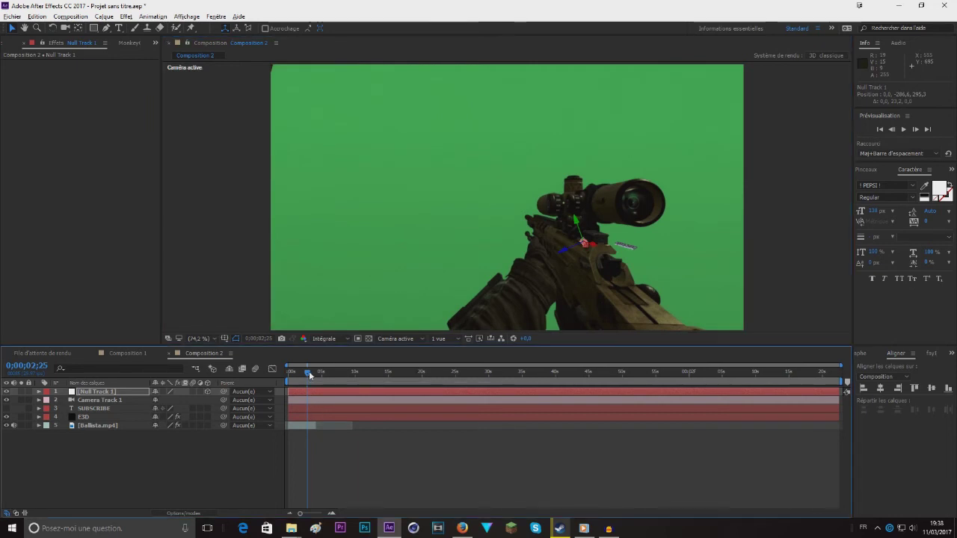
Scrub back through frames 0;00;02;03 to 0;00;01;17 to confirm the null stays on the rifle
{"action": "left_click_drag", "start_coordinate": [309, 371], "coordinate": [303, 373]}
{"action": "left_click", "coordinate": [90, 399]}
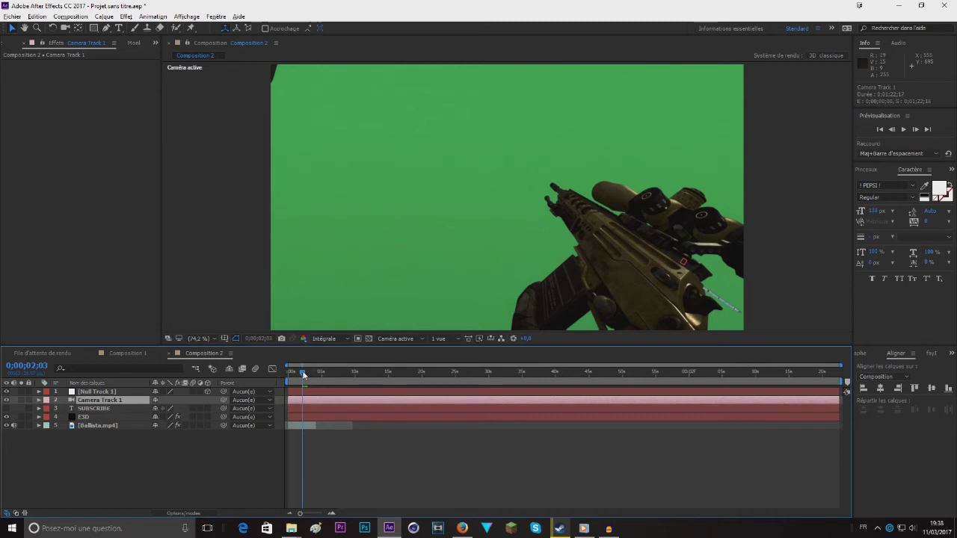
{"action": "left_click_drag", "start_coordinate": [304, 374], "coordinate": [301, 373]}
{"action": "left_click", "coordinate": [104, 392]}
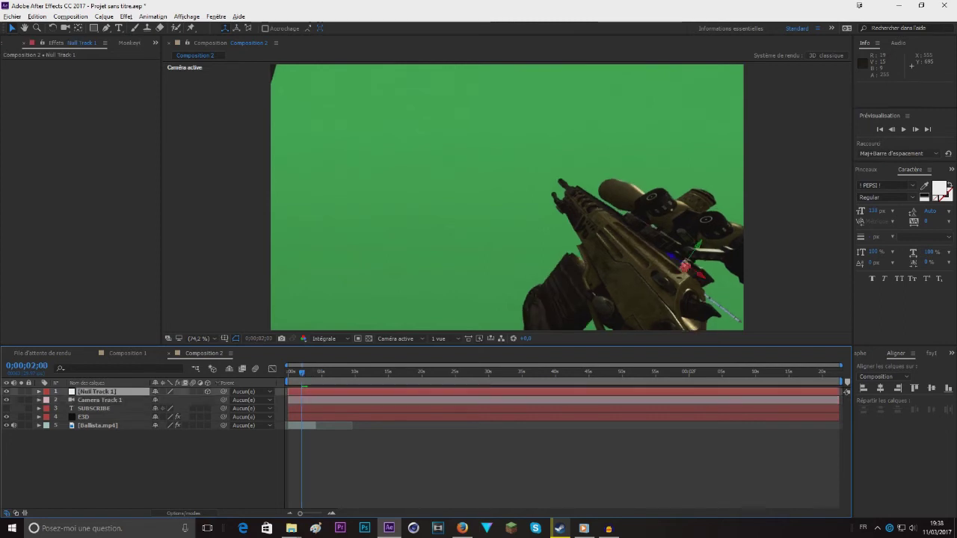
{"action": "mouse_move", "coordinate": [302, 375]}
{"action": "left_mouse_down"}
{"action": "mouse_move", "coordinate": [292, 379]}
{"action": "mouse_move", "coordinate": [308, 379]}
{"action": "left_mouse_up"}
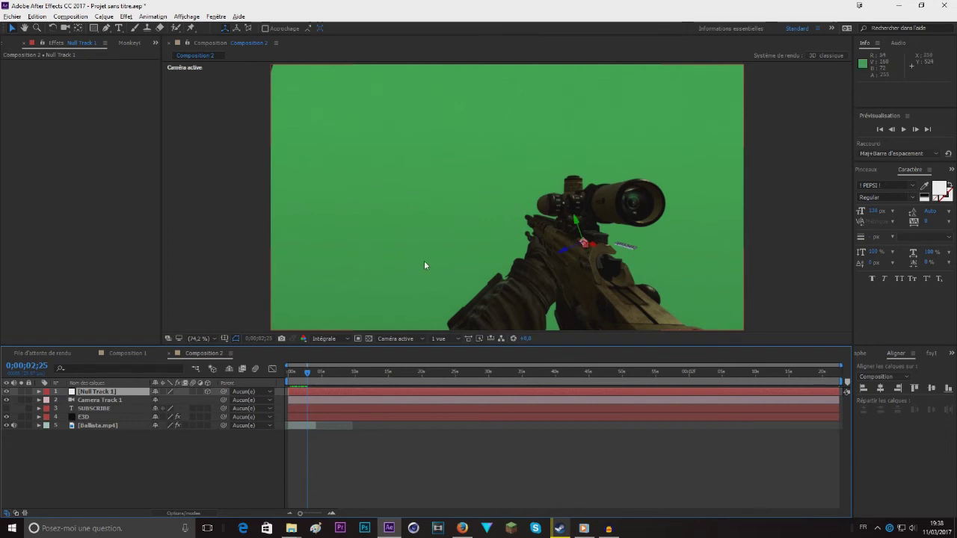
{"action": "left_click", "coordinate": [116, 352]}
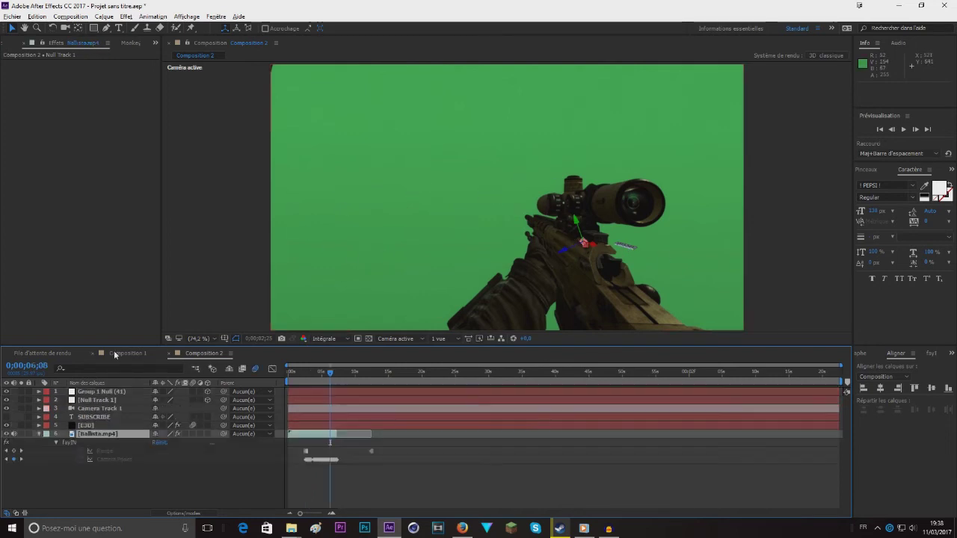
{"action": "left_click", "coordinate": [204, 353]}
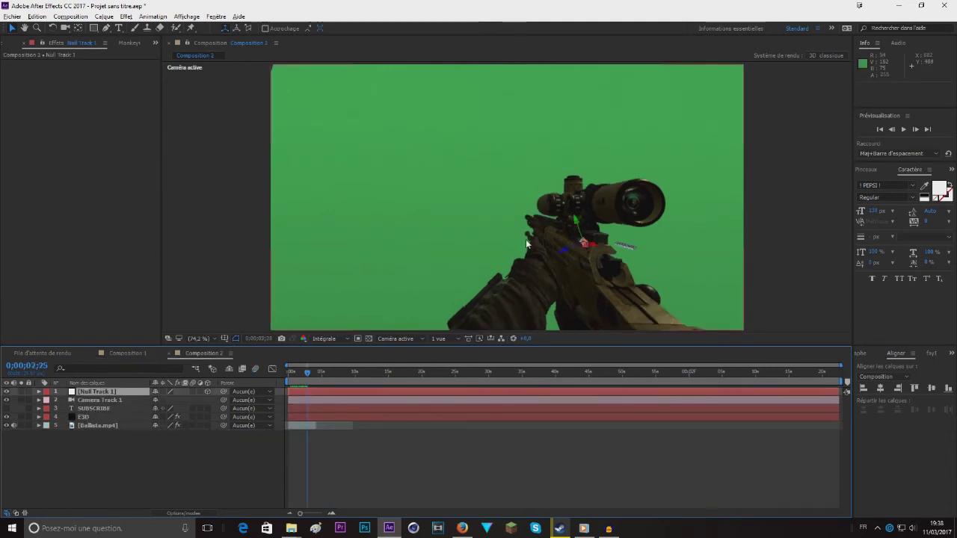
{"action": "left_click", "coordinate": [96, 416]}
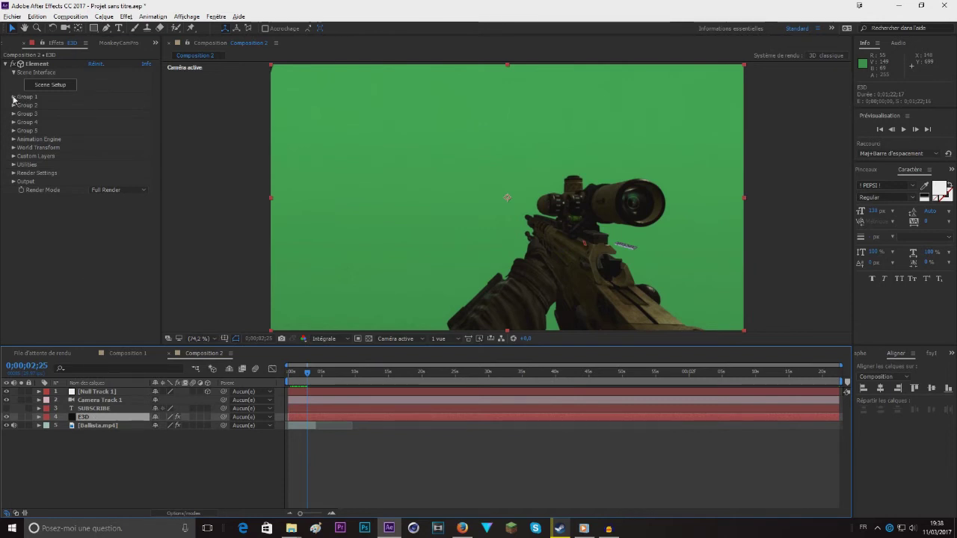
Create a group null from Element's Group 1 > Create Group Null options
{"action": "left_click", "coordinate": [13, 97]}
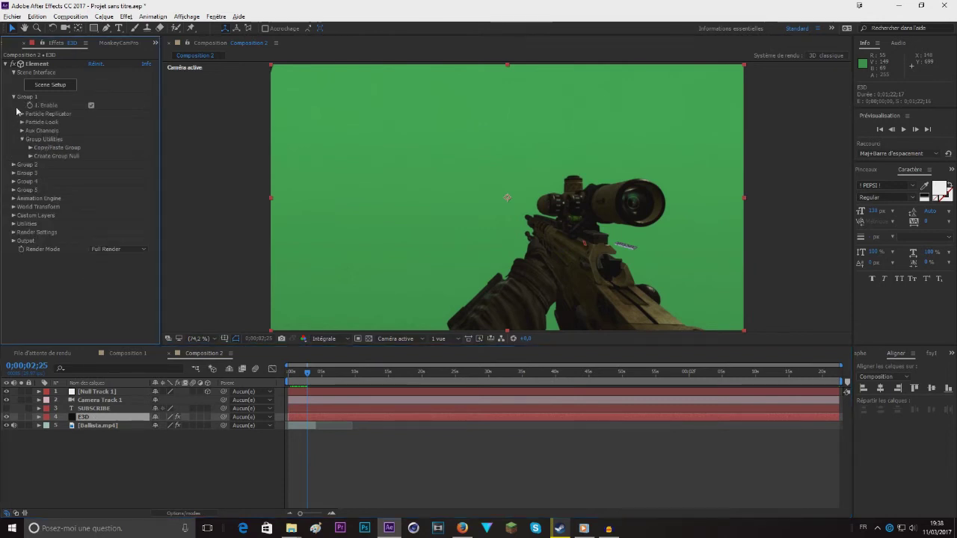
{"action": "left_click", "coordinate": [30, 156]}
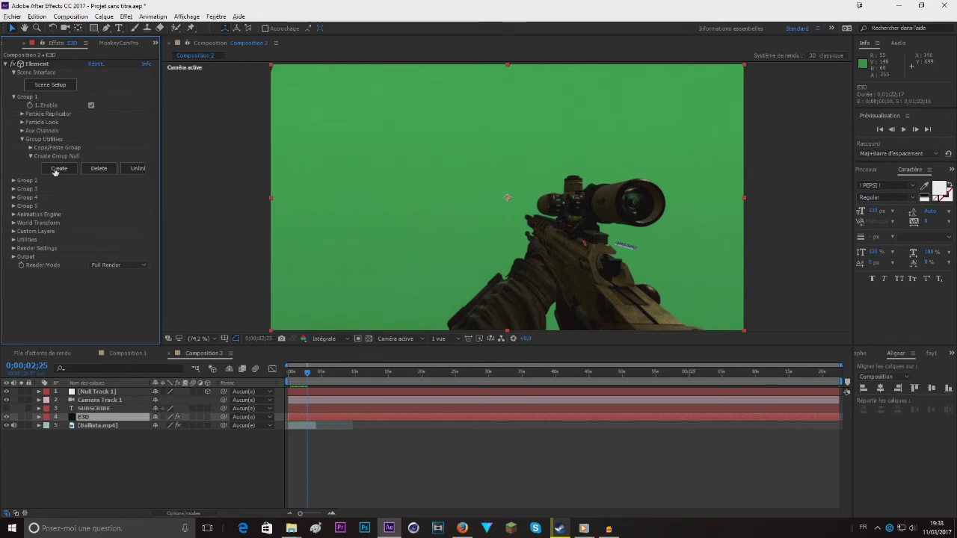
{"action": "left_click", "coordinate": [55, 169]}
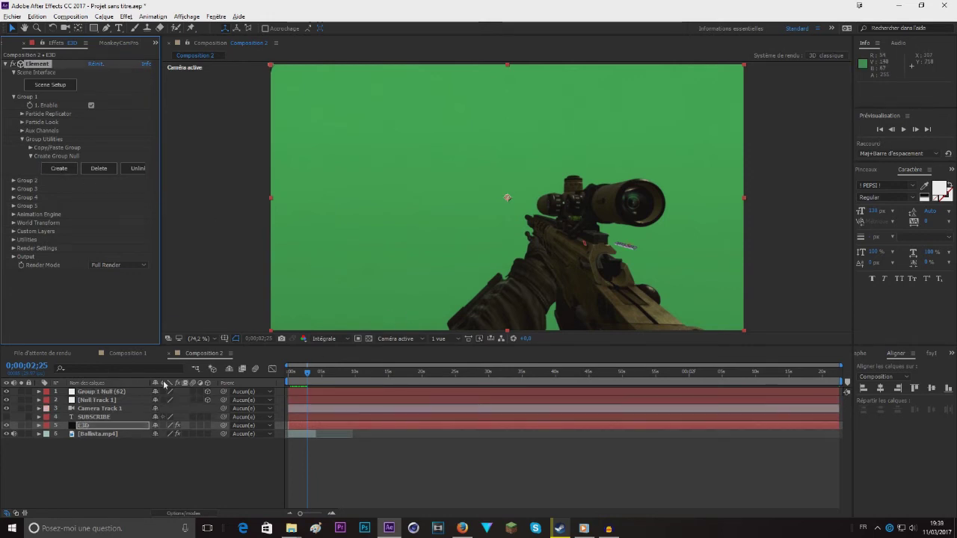
Move Group 1 Null upward and along its depth axis near the rifle
{"action": "left_click", "coordinate": [110, 392]}
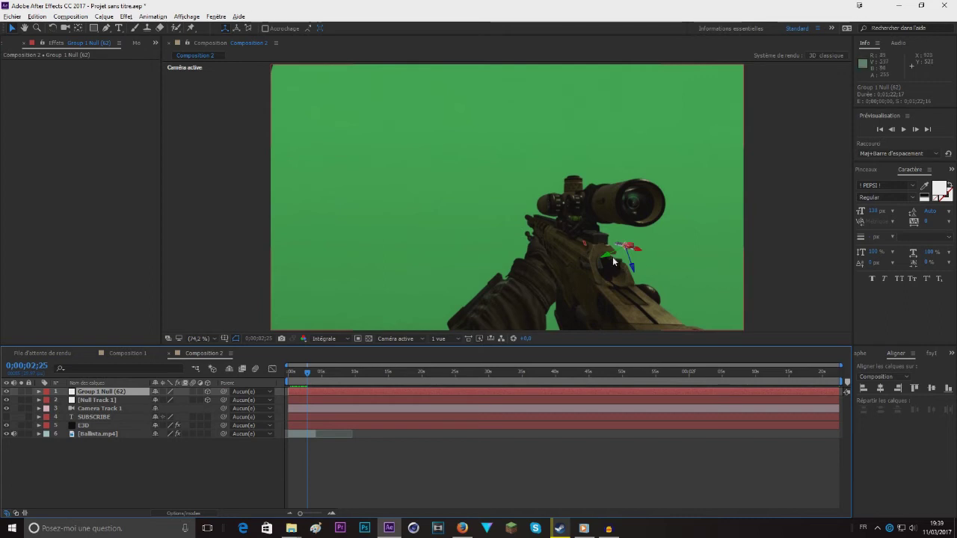
{"action": "mouse_move", "coordinate": [612, 256]}
{"action": "left_mouse_down"}
{"action": "mouse_move", "coordinate": [598, 263]}
{"action": "mouse_move", "coordinate": [624, 251]}
{"action": "mouse_move", "coordinate": [637, 268]}
{"action": "mouse_move", "coordinate": [623, 247]}
{"action": "mouse_move", "coordinate": [613, 255]}
{"action": "left_mouse_up"}
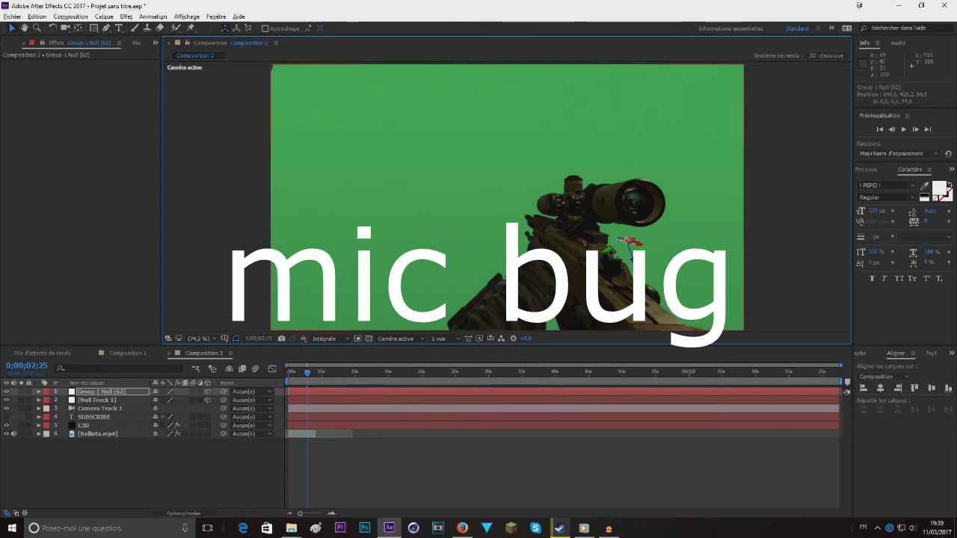
{"action": "left_click_drag", "start_coordinate": [609, 249], "coordinate": [609, 240]}
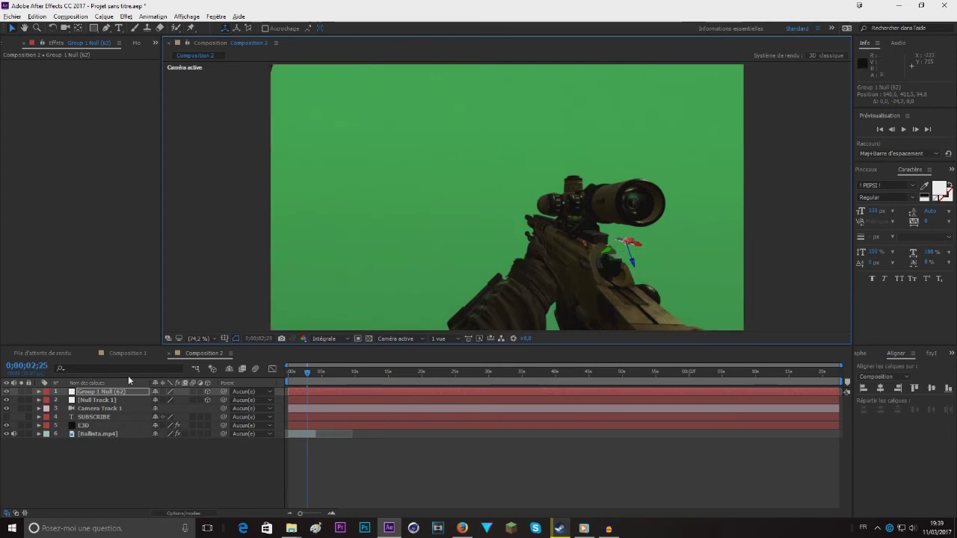
{"action": "left_click", "coordinate": [112, 390]}
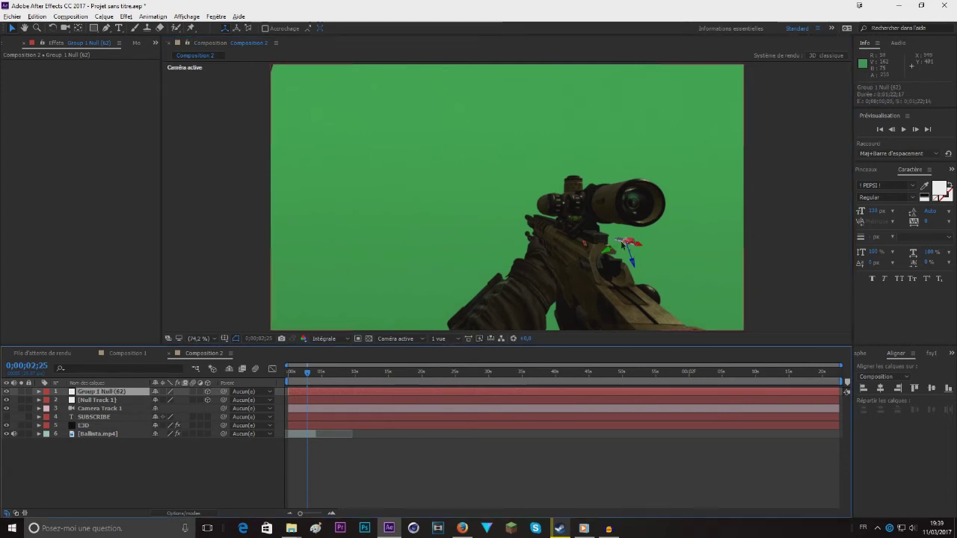
{"action": "mouse_move", "coordinate": [618, 248]}
{"action": "left_mouse_down"}
{"action": "mouse_move", "coordinate": [643, 275]}
{"action": "mouse_move", "coordinate": [610, 256]}
{"action": "mouse_move", "coordinate": [634, 247]}
{"action": "mouse_move", "coordinate": [614, 250]}
{"action": "left_mouse_up"}
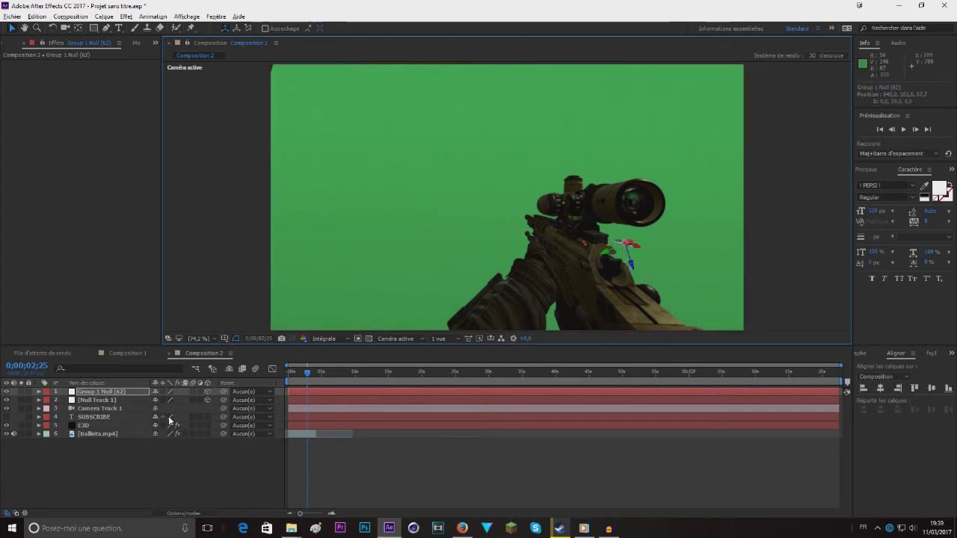
Reveal the Position properties of Null Track 1 and Group 1 Null
{"action": "left_click", "coordinate": [89, 400]}
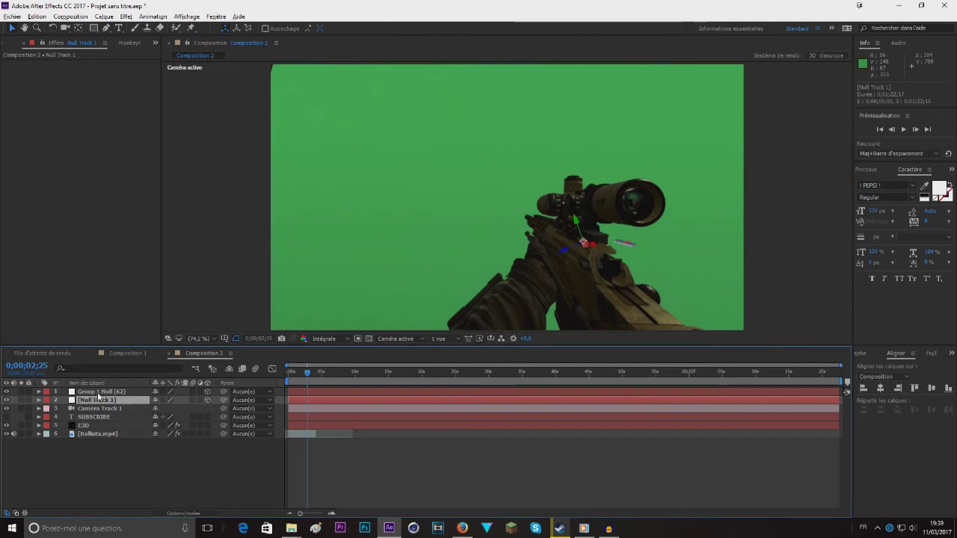
{"action": "left_click", "coordinate": [105, 391]}
{"action": "left_click", "coordinate": [102, 401]}
{"action": "key", "text": "p"}
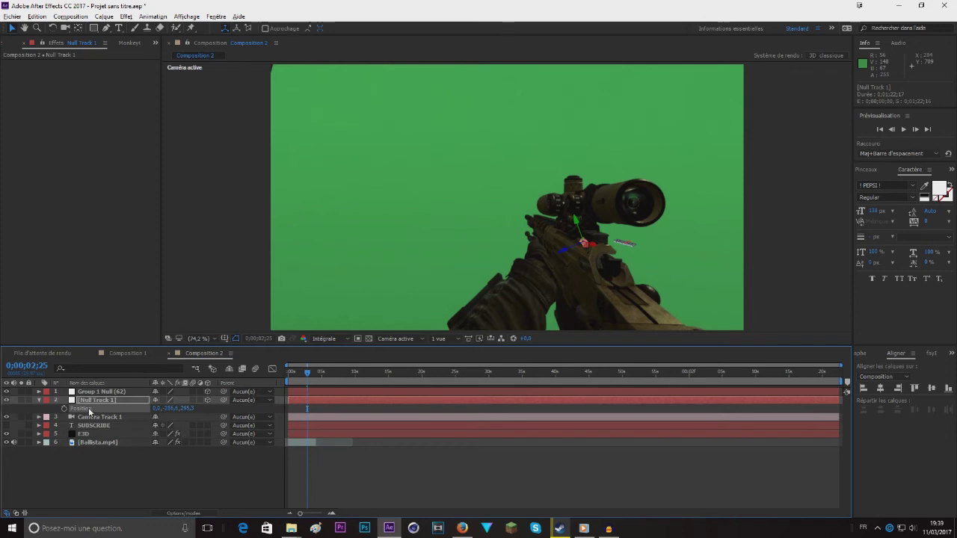
{"action": "left_click", "coordinate": [91, 394]}
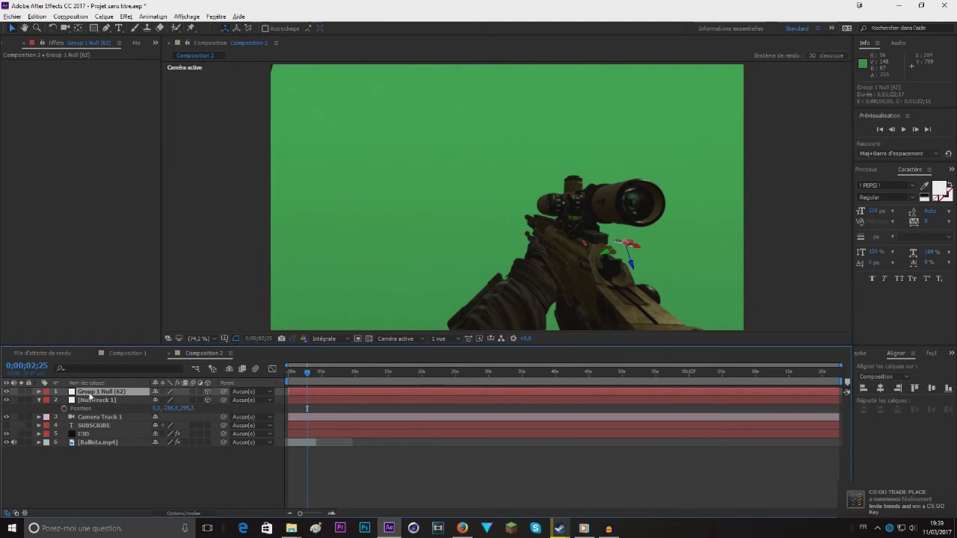
{"action": "key", "text": "p"}
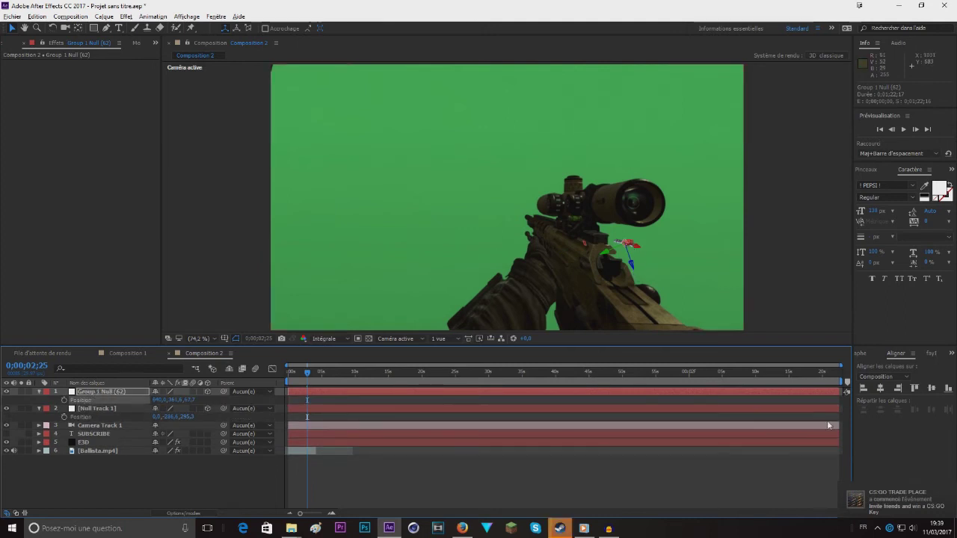
{"action": "mouse_move", "coordinate": [559, 527]}
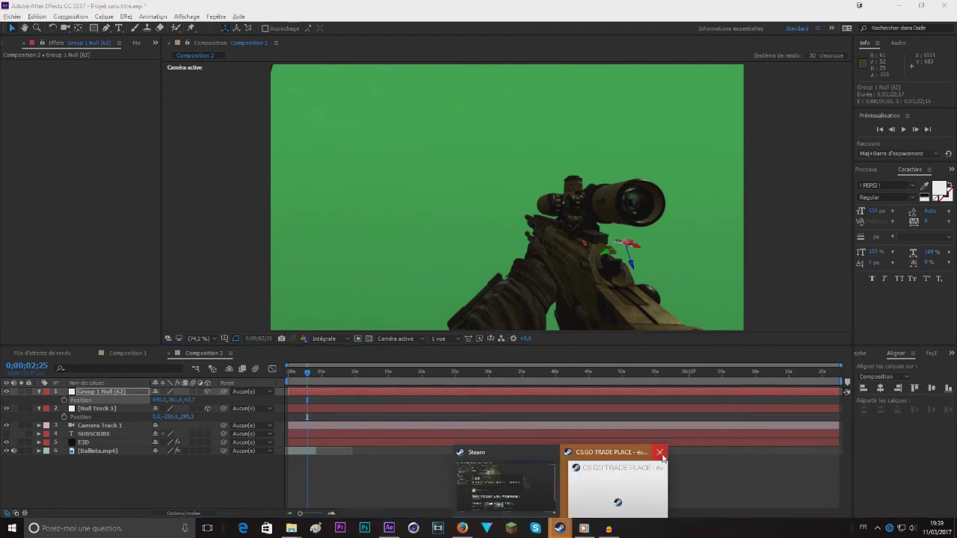
{"action": "left_click", "coordinate": [661, 452]}
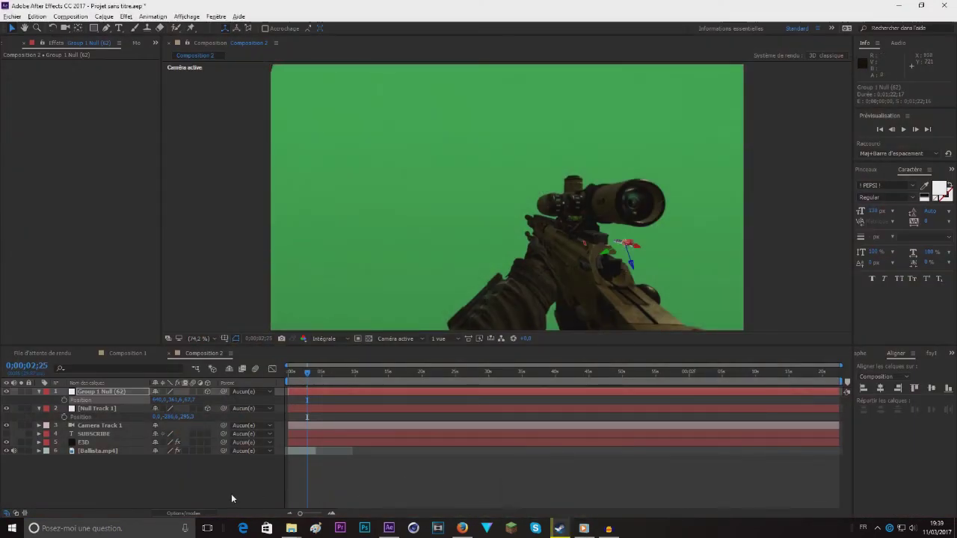
Paste Null Track 1's tracked Position onto Group 1 Null
{"action": "left_click", "coordinate": [231, 493]}
{"action": "left_click", "coordinate": [90, 402]}
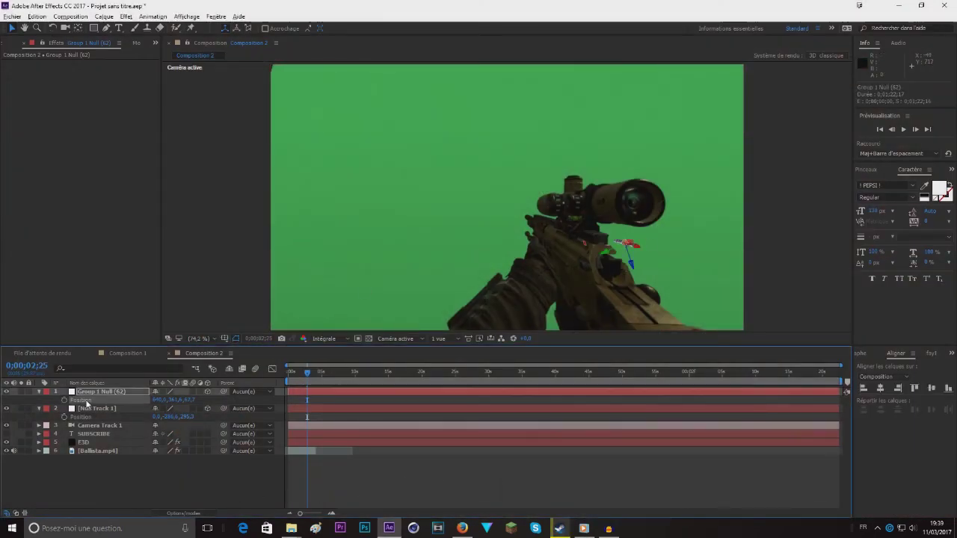
{"action": "left_click", "coordinate": [86, 409]}
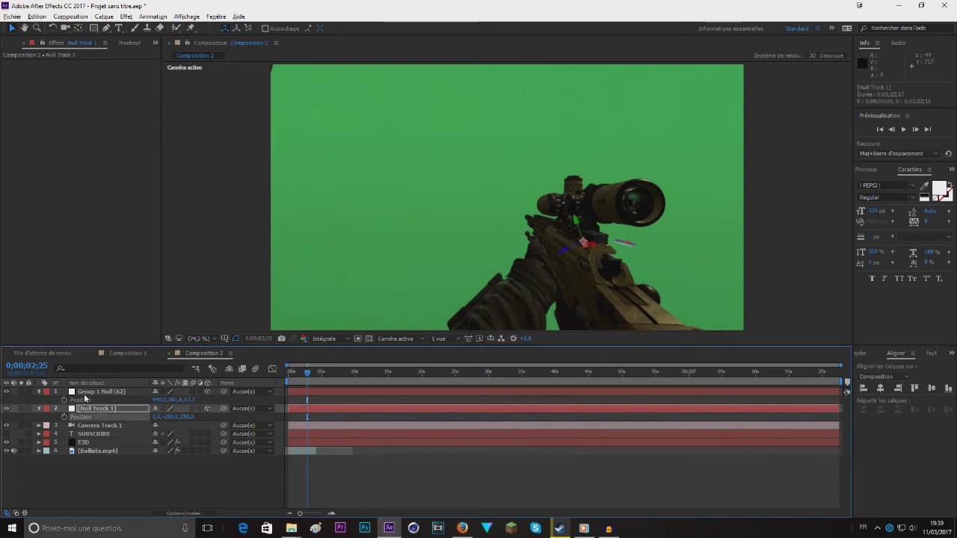
{"action": "left_click", "coordinate": [84, 398]}
{"action": "key", "text": "ctrl+v"}
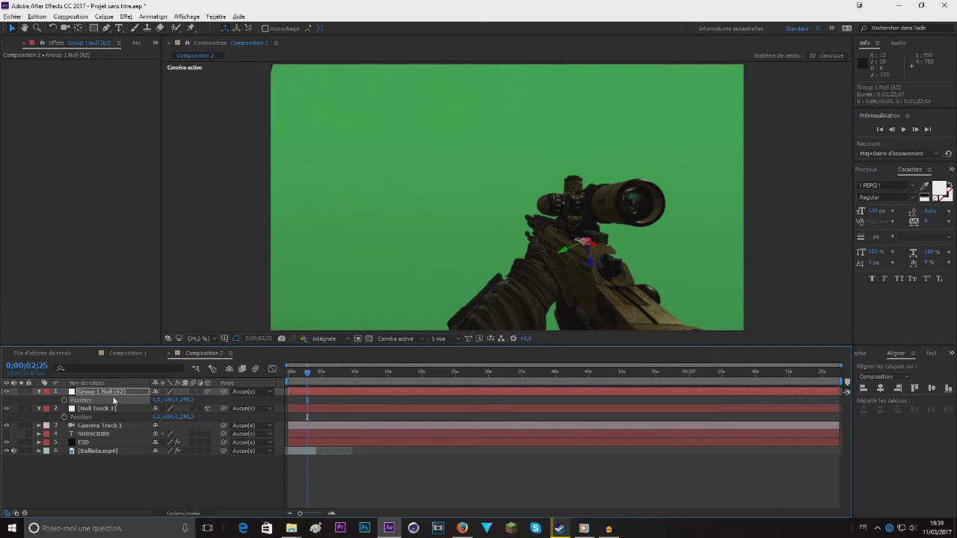
{"action": "left_click", "coordinate": [96, 394]}
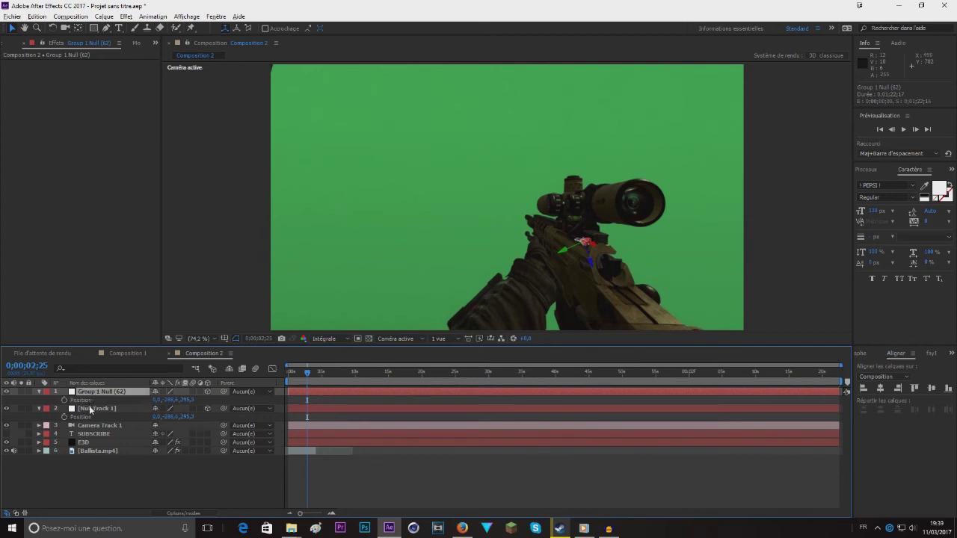
{"action": "left_click", "coordinate": [39, 409]}
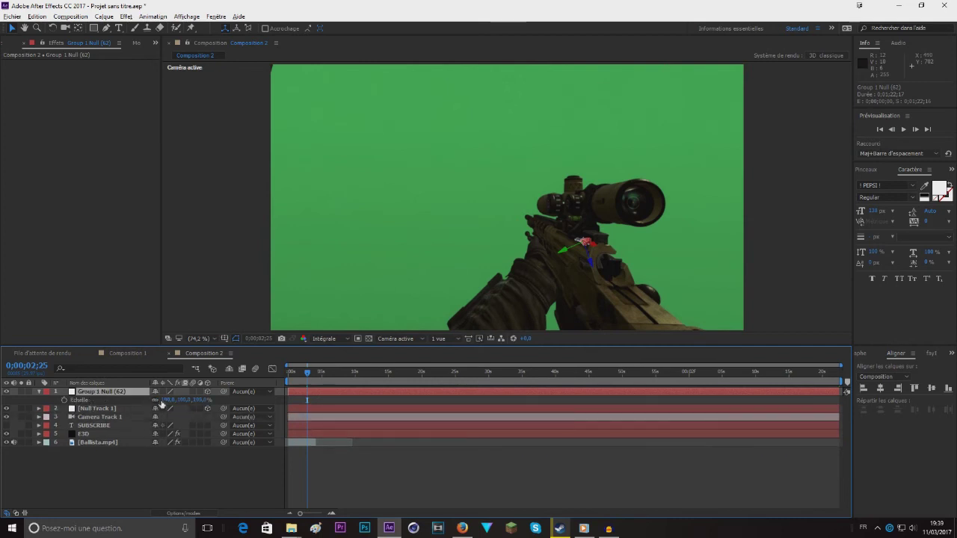
Scale Group 1 Null up to 677% and reveal its rotation values
{"action": "left_click_drag", "start_coordinate": [164, 400], "coordinate": [214, 400]}
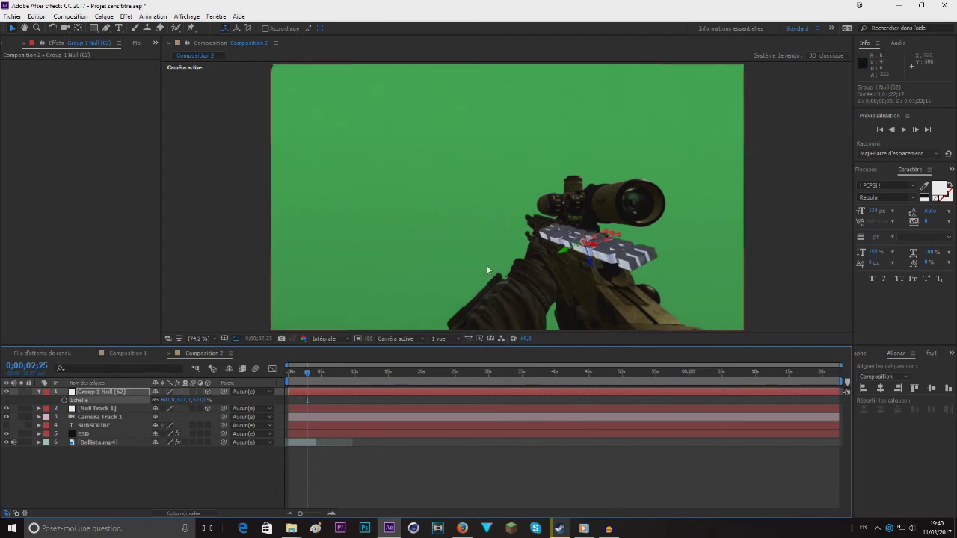
{"action": "left_click", "coordinate": [106, 393]}
{"action": "key", "text": "r"}
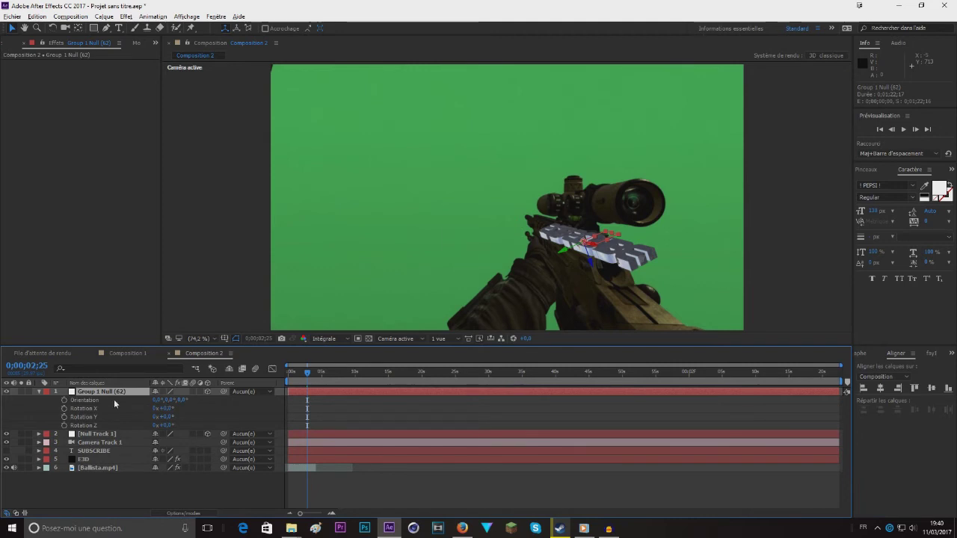
Set Group 1 Null orientation to about 60°, 79°, 8° and X rotation to 178°
{"action": "mouse_move", "coordinate": [166, 400]}
{"action": "left_mouse_down"}
{"action": "mouse_move", "coordinate": [172, 408]}
{"action": "mouse_move", "coordinate": [164, 409]}
{"action": "left_mouse_up"}
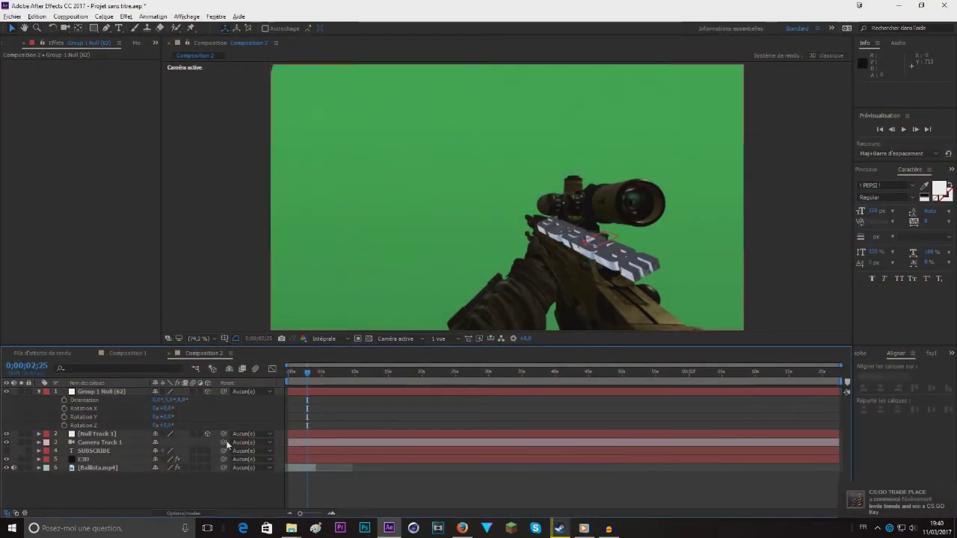
{"action": "mouse_move", "coordinate": [183, 400]}
{"action": "left_mouse_down"}
{"action": "mouse_move", "coordinate": [174, 409]}
{"action": "mouse_move", "coordinate": [166, 400]}
{"action": "mouse_move", "coordinate": [193, 401]}
{"action": "mouse_move", "coordinate": [165, 401]}
{"action": "mouse_move", "coordinate": [180, 410]}
{"action": "mouse_move", "coordinate": [151, 400]}
{"action": "mouse_move", "coordinate": [191, 404]}
{"action": "left_mouse_up"}
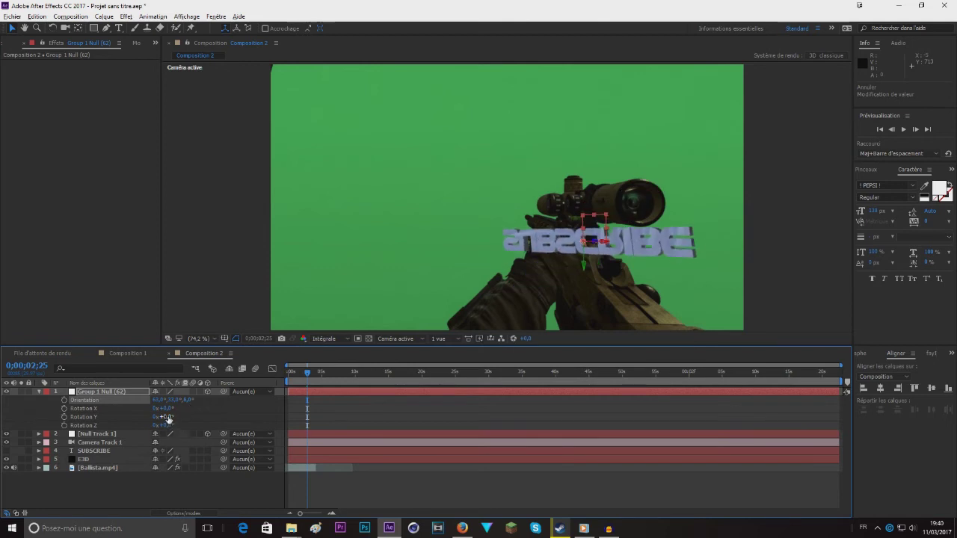
{"action": "left_click_drag", "start_coordinate": [168, 419], "coordinate": [265, 413]}
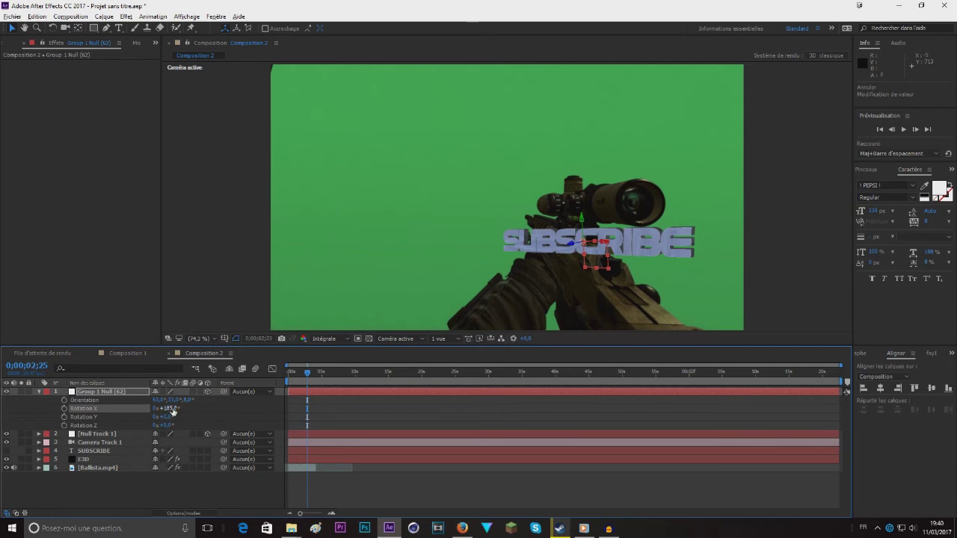
{"action": "left_click_drag", "start_coordinate": [158, 400], "coordinate": [228, 409]}
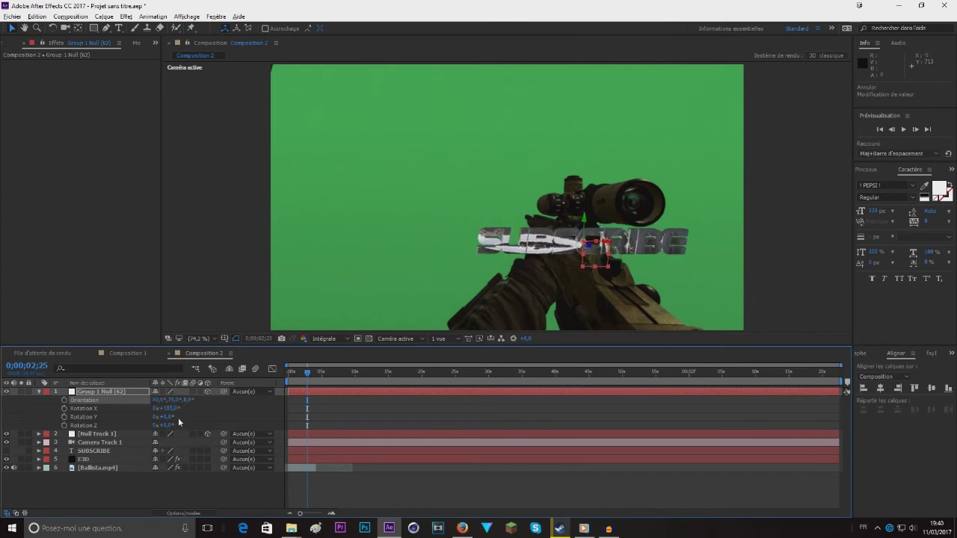
{"action": "left_click_drag", "start_coordinate": [166, 408], "coordinate": [163, 408]}
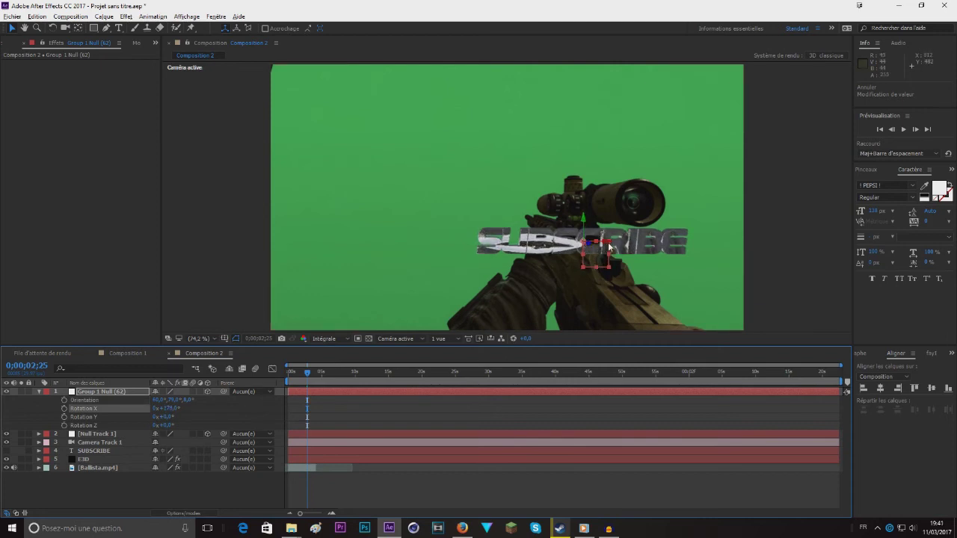
Move the SUBSCRIBE text left to sit beside the rifle in the viewer
{"action": "left_click_drag", "start_coordinate": [607, 242], "coordinate": [87, 261]}
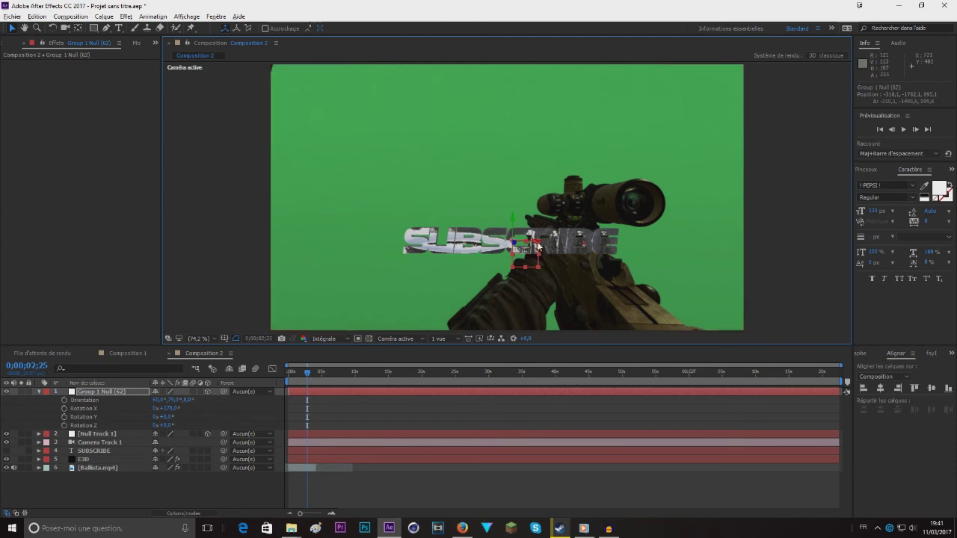
{"action": "left_click_drag", "start_coordinate": [536, 247], "coordinate": [251, 252]}
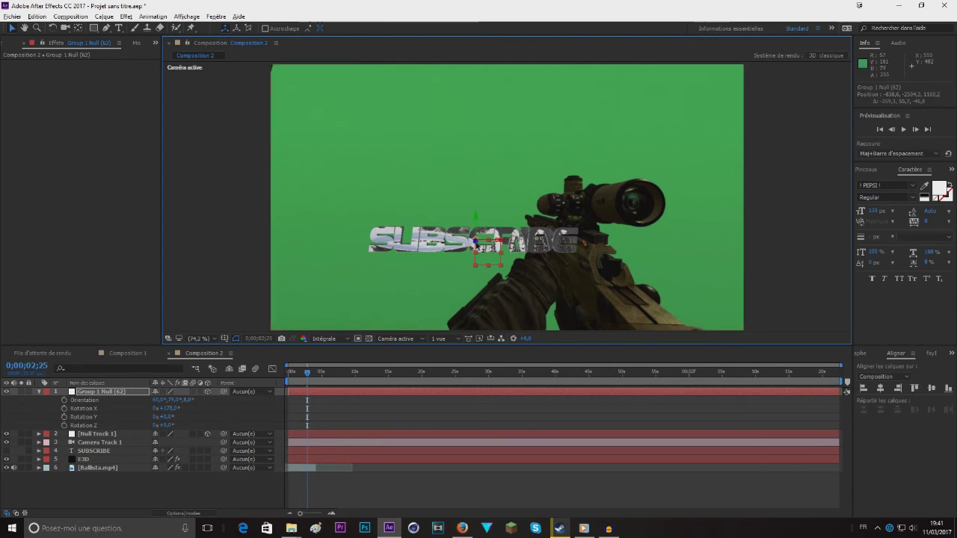
{"action": "left_click_drag", "start_coordinate": [477, 245], "coordinate": [544, 72]}
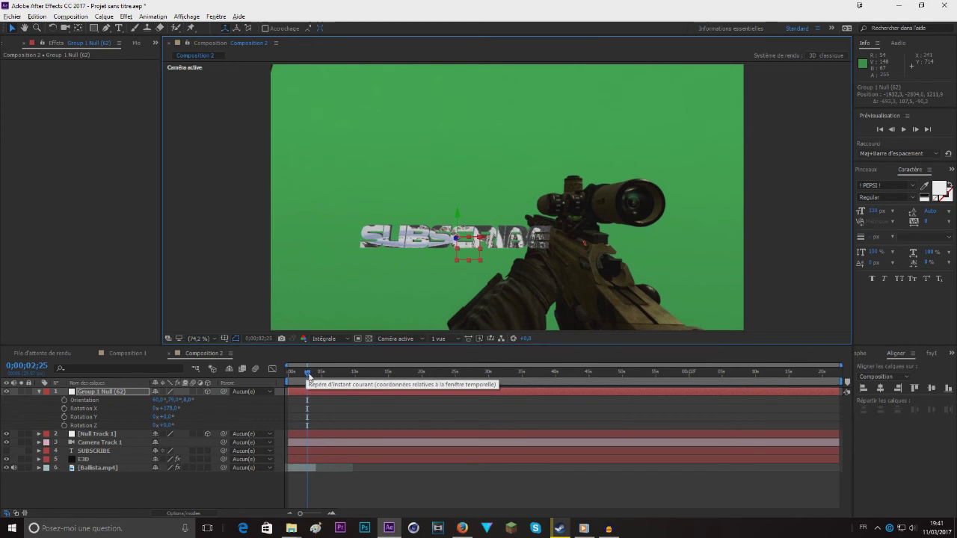
Step through frames near the clip's start to check the text tracking
{"action": "left_click_drag", "start_coordinate": [305, 373], "coordinate": [280, 378]}
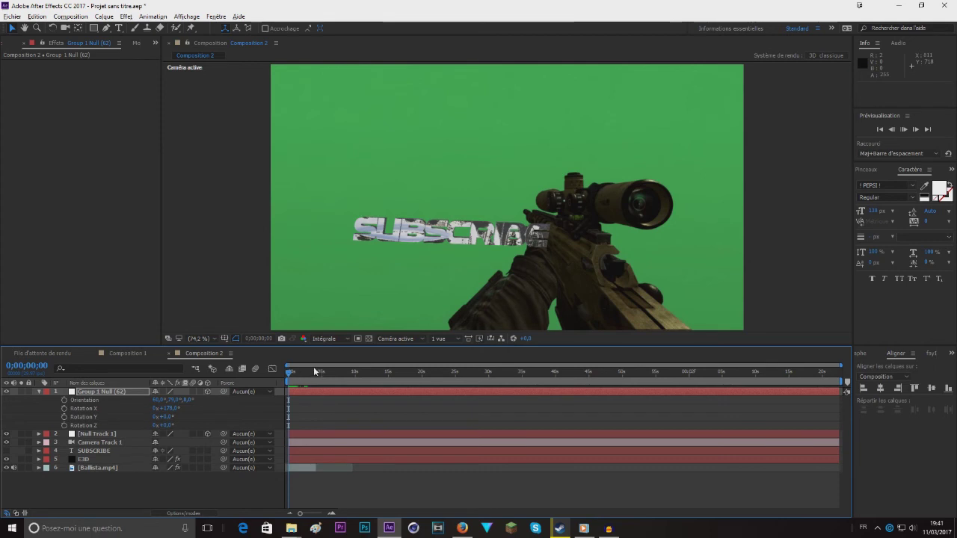
{"action": "key", "text": "Page_Down"}
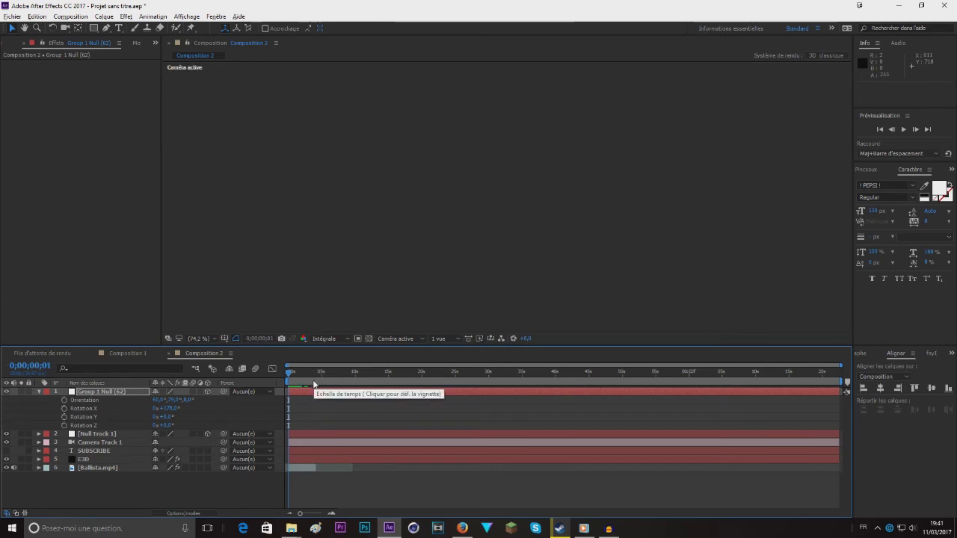
{"action": "key", "text": "Page_Down"}
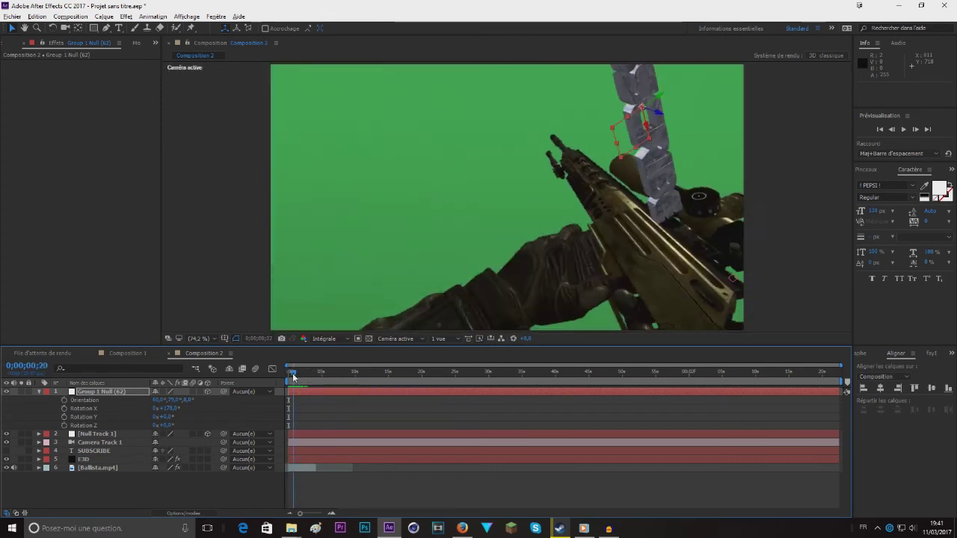
{"action": "key", "text": "Page_Down"}
{"action": "key", "text": "Page_Down"}
{"action": "key", "text": "Page_Down"}
{"action": "key", "text": "Page_Down"}
{"action": "key", "text": "Page_Down"}
{"action": "key", "text": "Page_Down"}
{"action": "key", "text": "Page_Down"}
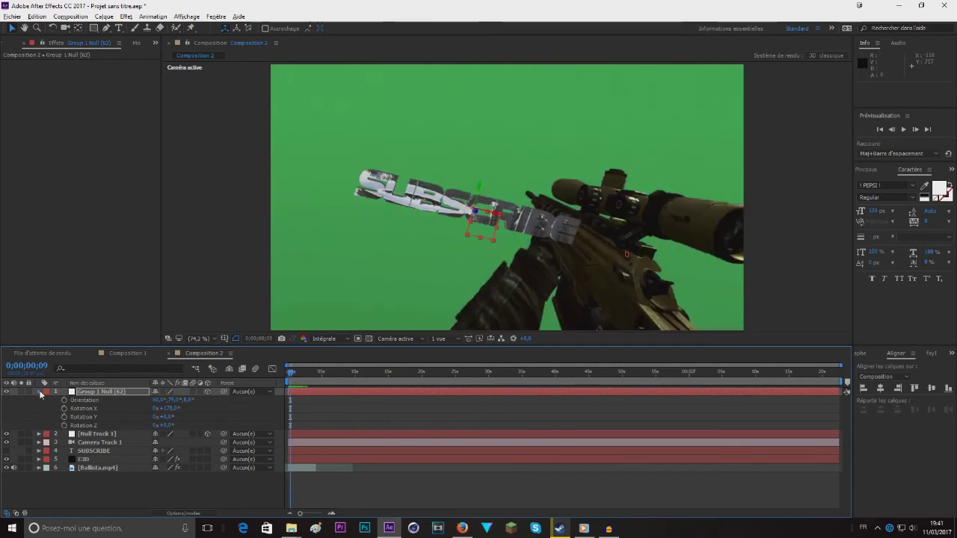
{"action": "left_click", "coordinate": [39, 392]}
Enable ambient occlusion in the E3D layer's Element render settings
{"action": "left_click", "coordinate": [88, 426]}
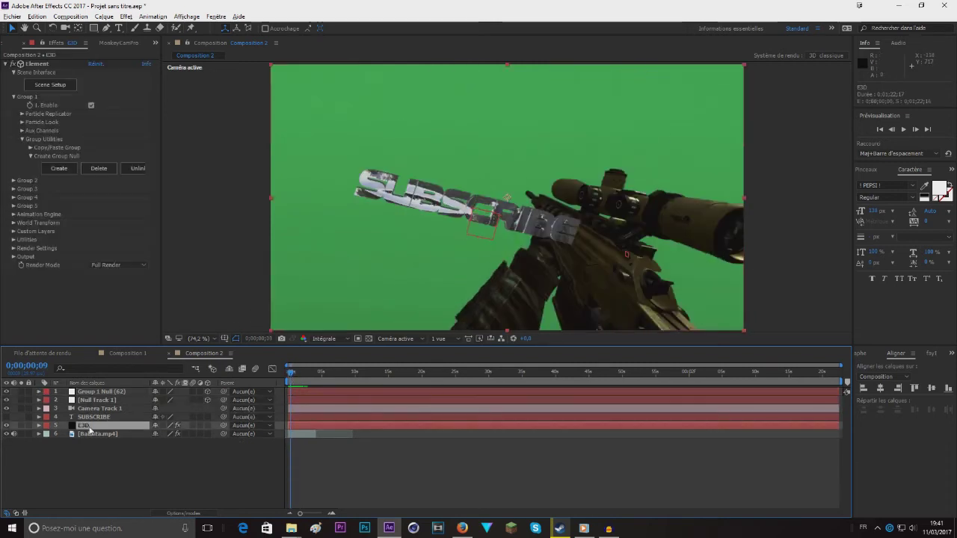
{"action": "left_click", "coordinate": [12, 72]}
{"action": "left_click", "coordinate": [13, 82]}
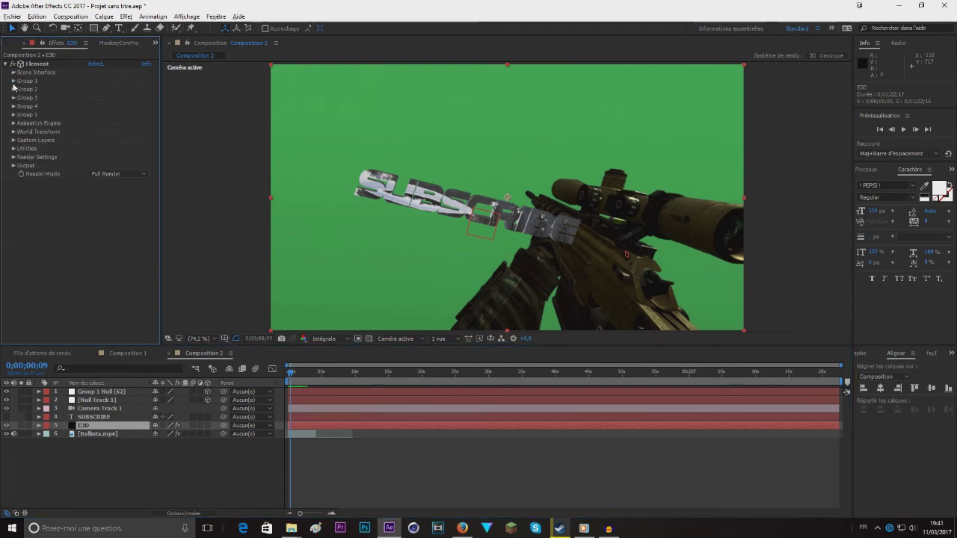
{"action": "left_click", "coordinate": [13, 157]}
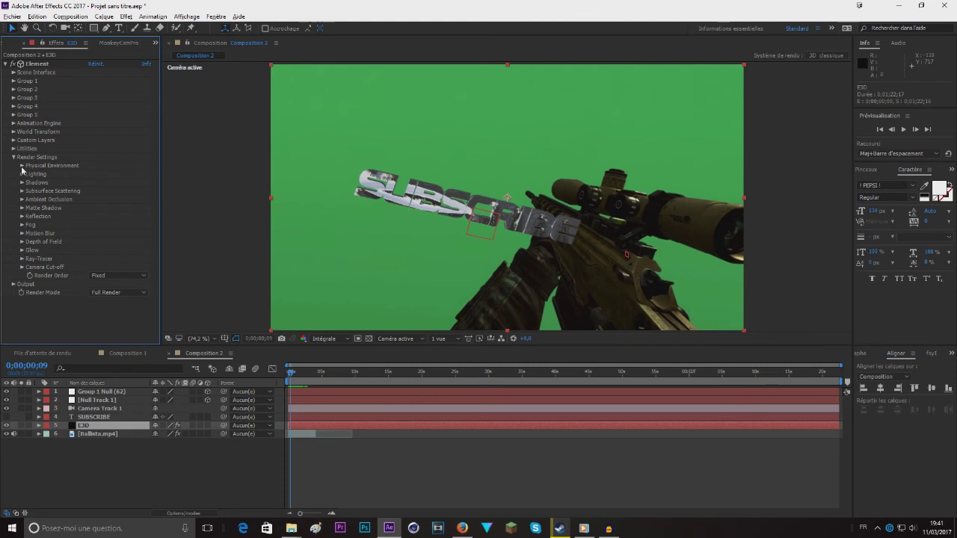
{"action": "left_click", "coordinate": [22, 200]}
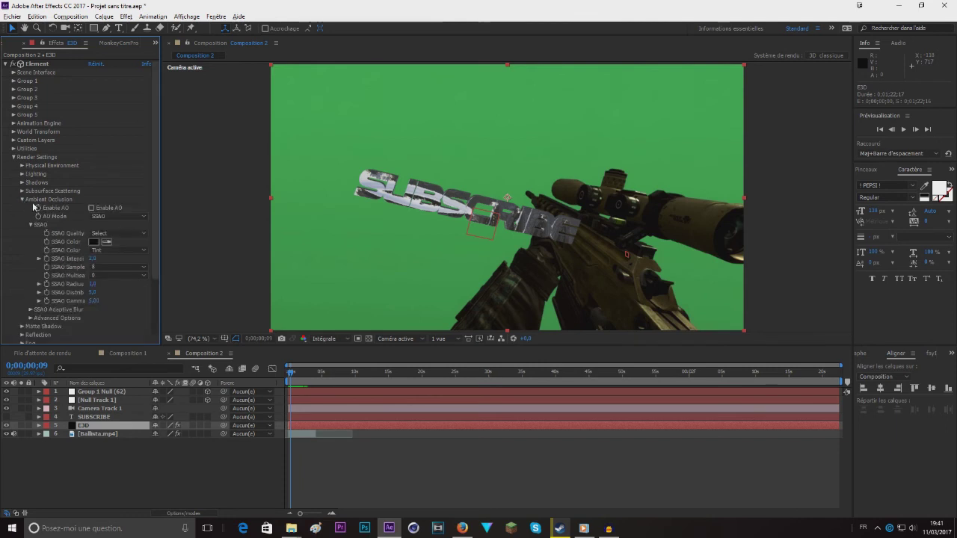
{"action": "left_click", "coordinate": [92, 209]}
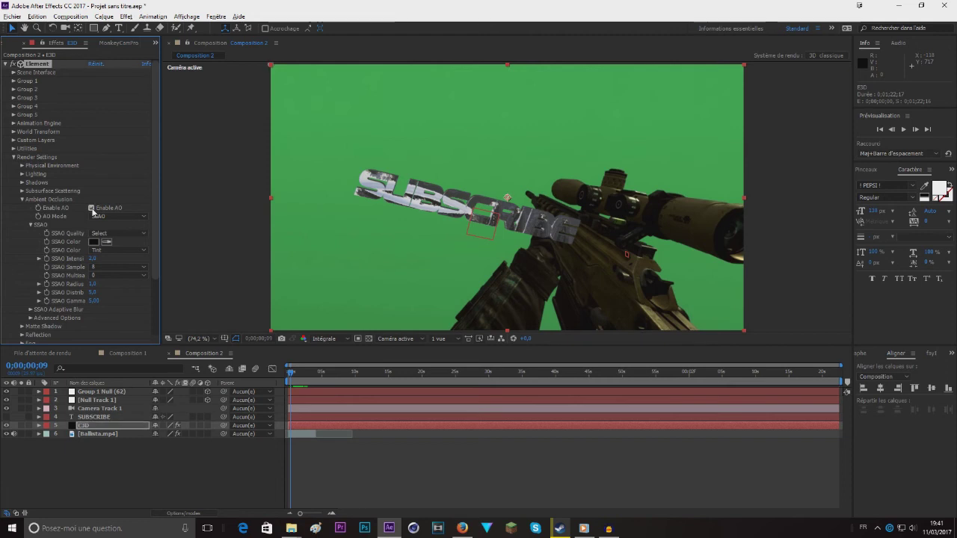
Raise the SSAO Intensity from 2,0 to 10
{"action": "scroll", "coordinate": [505, 224], "scroll_direction": "up", "scroll_amount": 2}
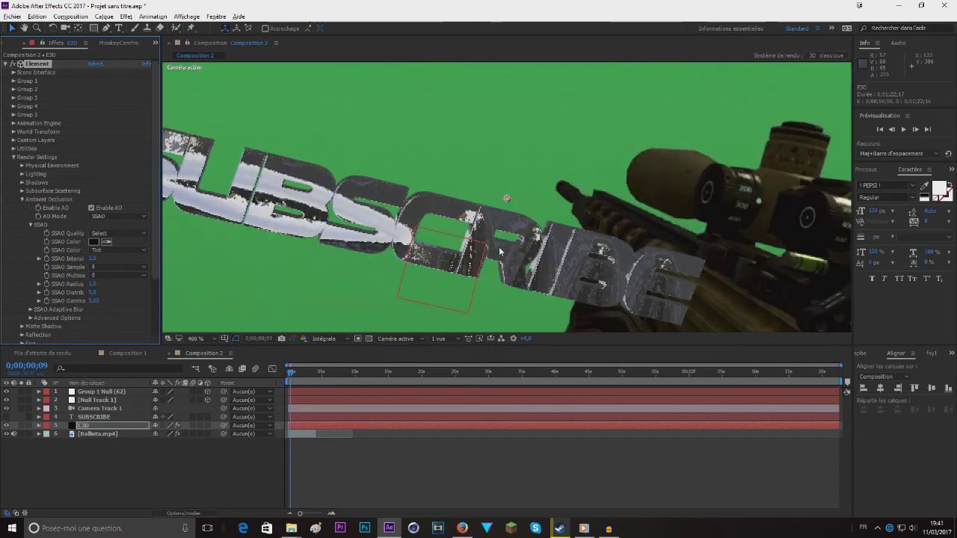
{"action": "scroll", "coordinate": [513, 247], "scroll_direction": "up", "scroll_amount": 1}
{"action": "scroll", "coordinate": [521, 274], "scroll_direction": "down", "scroll_amount": 1}
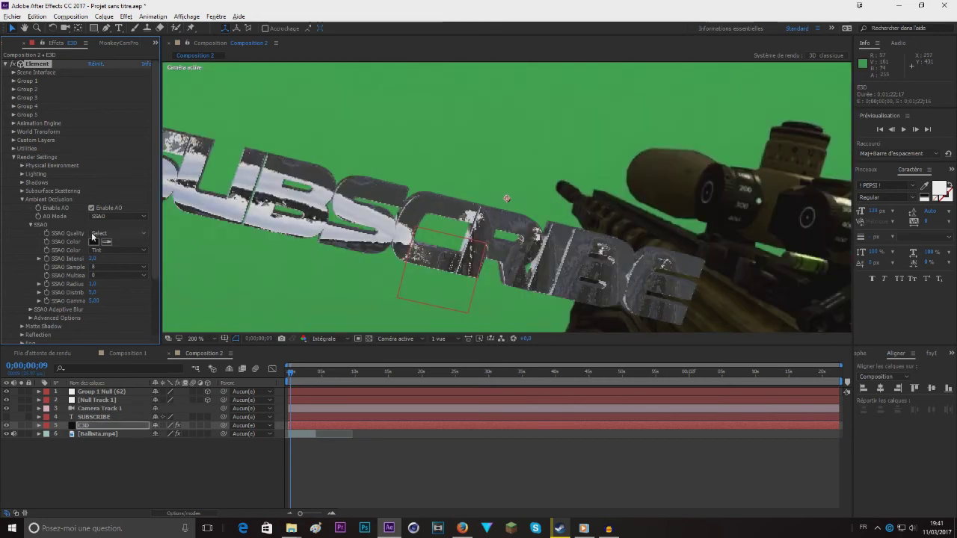
{"action": "left_click", "coordinate": [93, 259]}
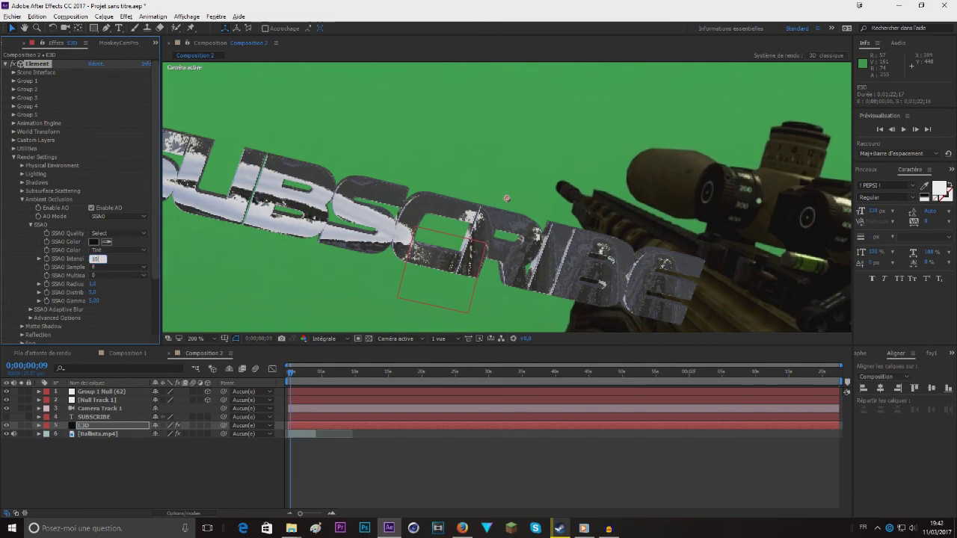
{"action": "type", "text": "10"}
{"action": "key", "text": "Return"}
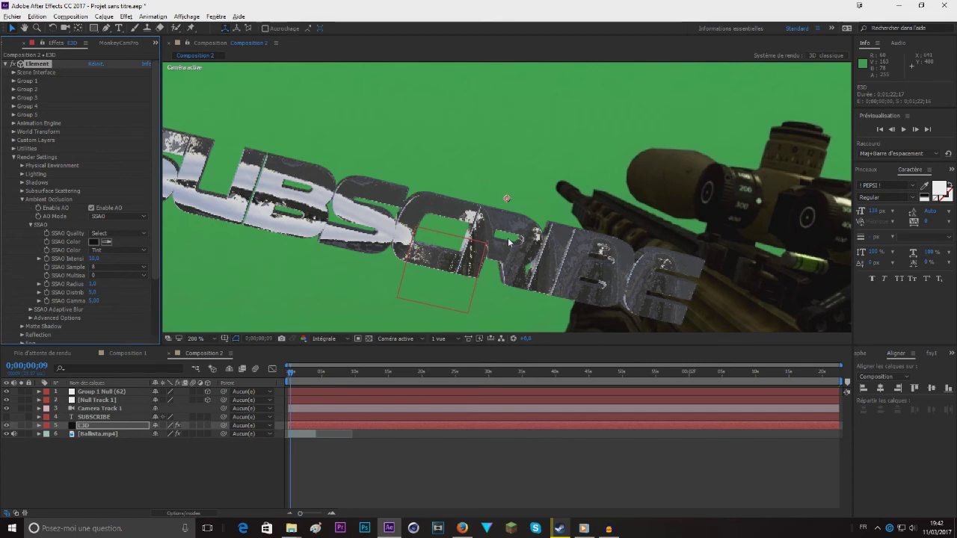
{"action": "left_click", "coordinate": [22, 199]}
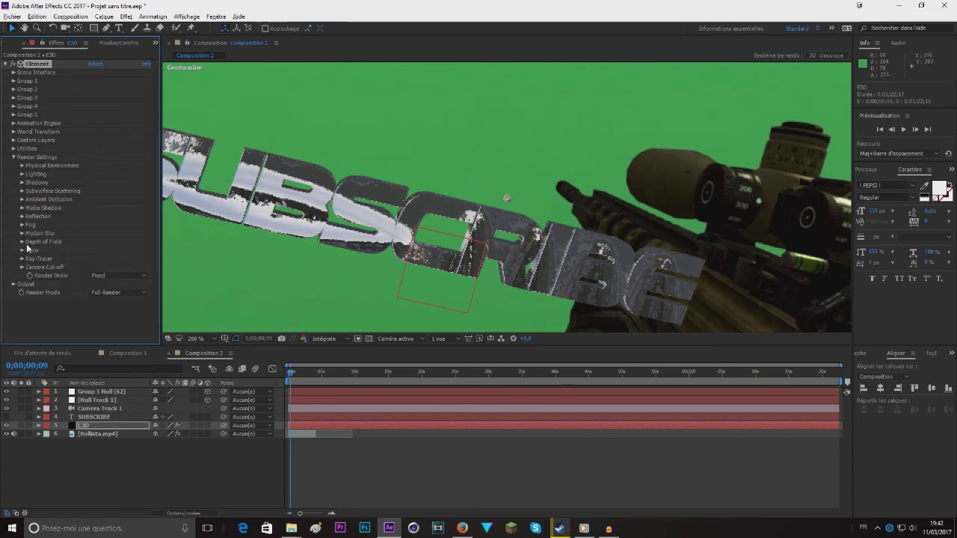
Set Element Output supersampling to 2 and turn on Enhanced Multisampling
{"action": "left_click", "coordinate": [13, 157]}
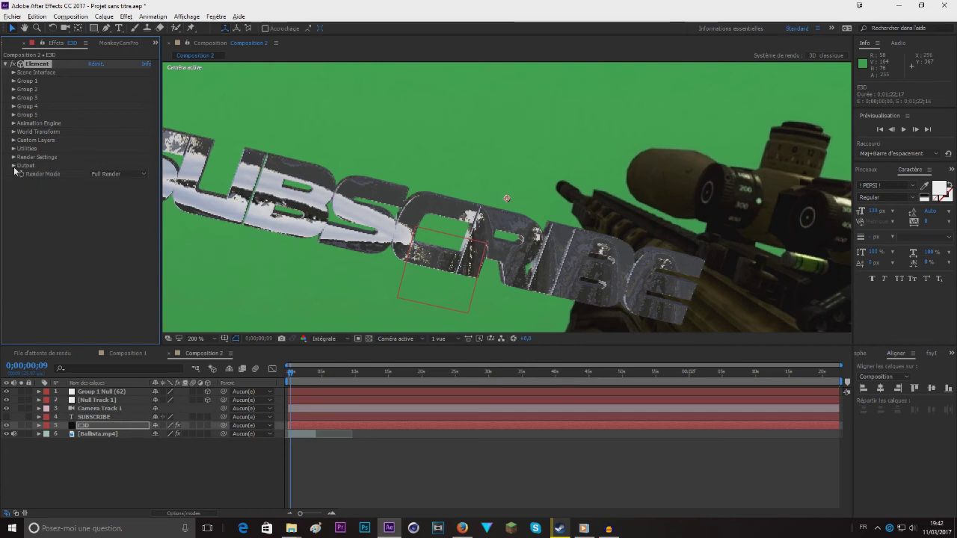
{"action": "left_click", "coordinate": [13, 165]}
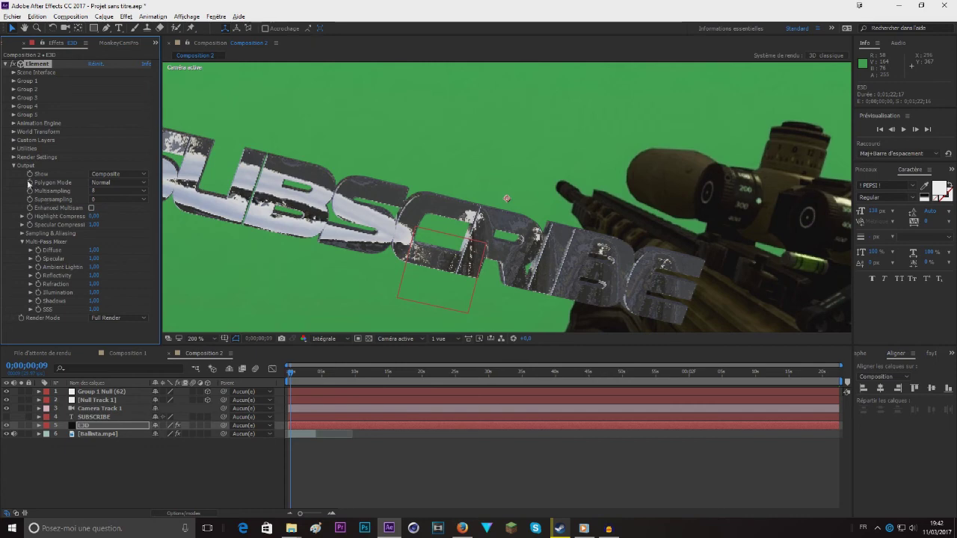
{"action": "left_click", "coordinate": [105, 199]}
{"action": "left_click", "coordinate": [102, 218]}
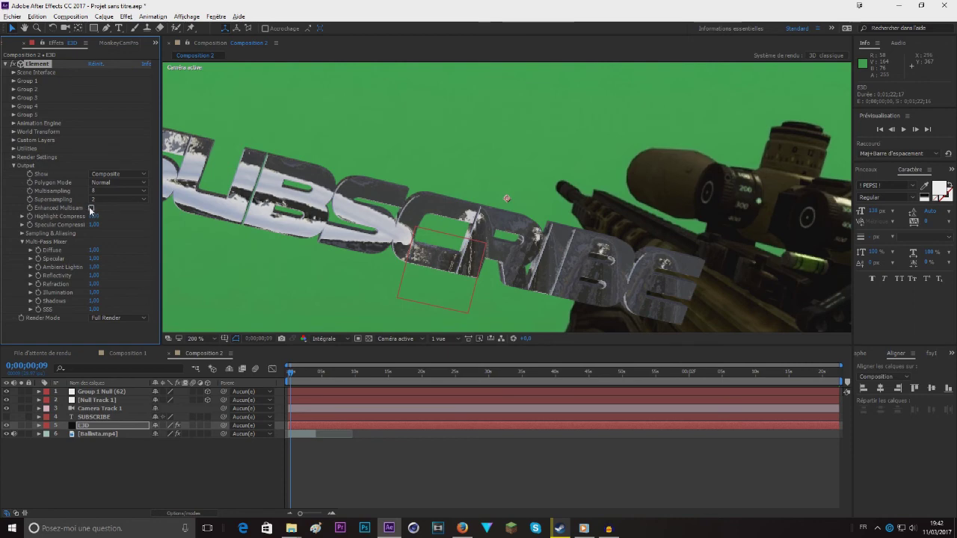
{"action": "left_click", "coordinate": [91, 209]}
Fit the viewer up to 100%, go to frame 0;00;00;11, and enable motion blur on E3D
{"action": "scroll", "coordinate": [498, 222], "scroll_direction": "down", "scroll_amount": 4}
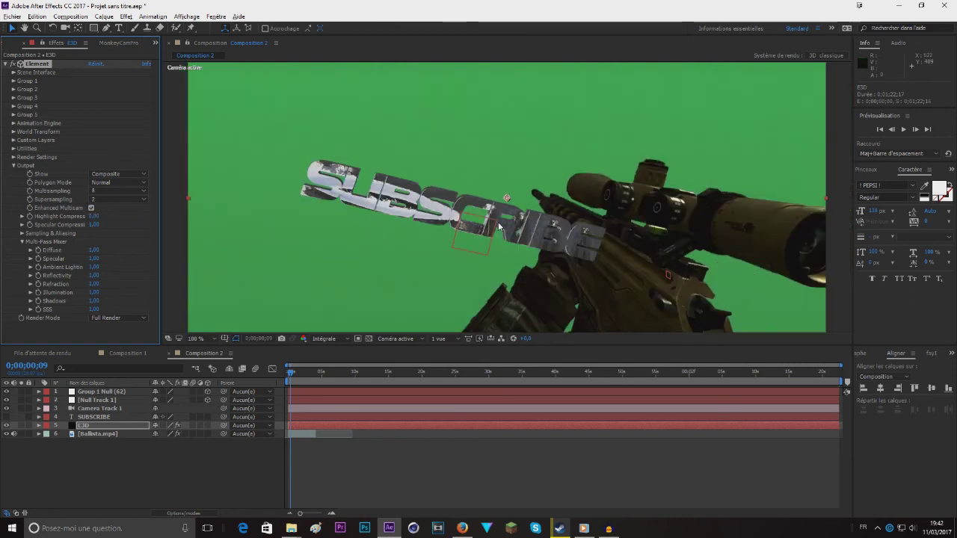
{"action": "left_click", "coordinate": [203, 339]}
{"action": "left_click", "coordinate": [245, 172]}
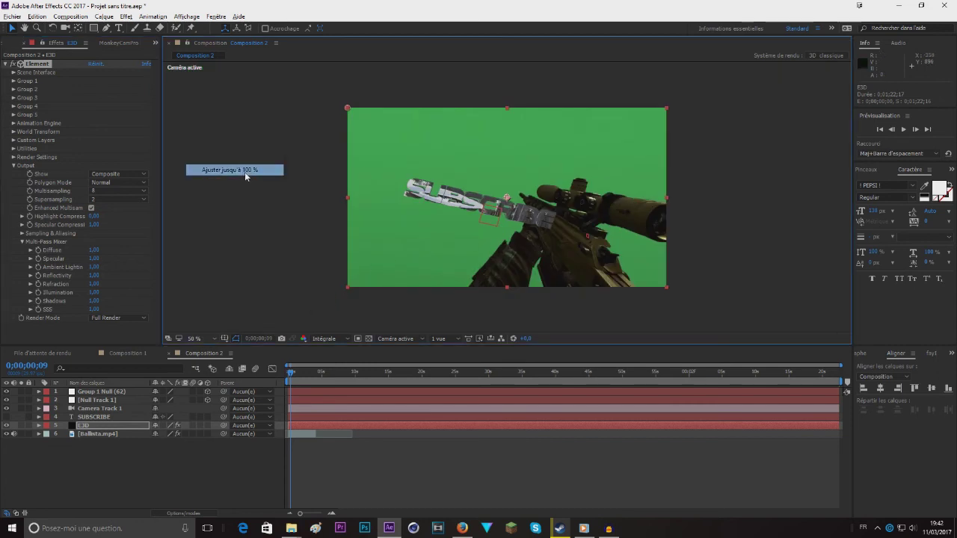
{"action": "left_click_drag", "start_coordinate": [290, 380], "coordinate": [286, 375]}
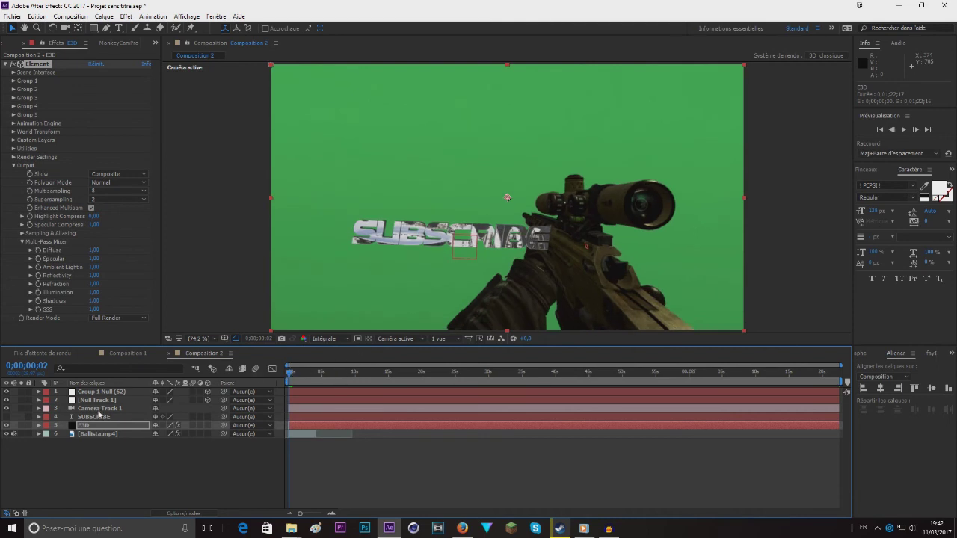
{"action": "left_click", "coordinate": [193, 425]}
Preview the motion-blurred text, scrubbing between 0;00;00;25 and 0;00;02;25, ending at 0;00;01;20
{"action": "key", "text": "space"}
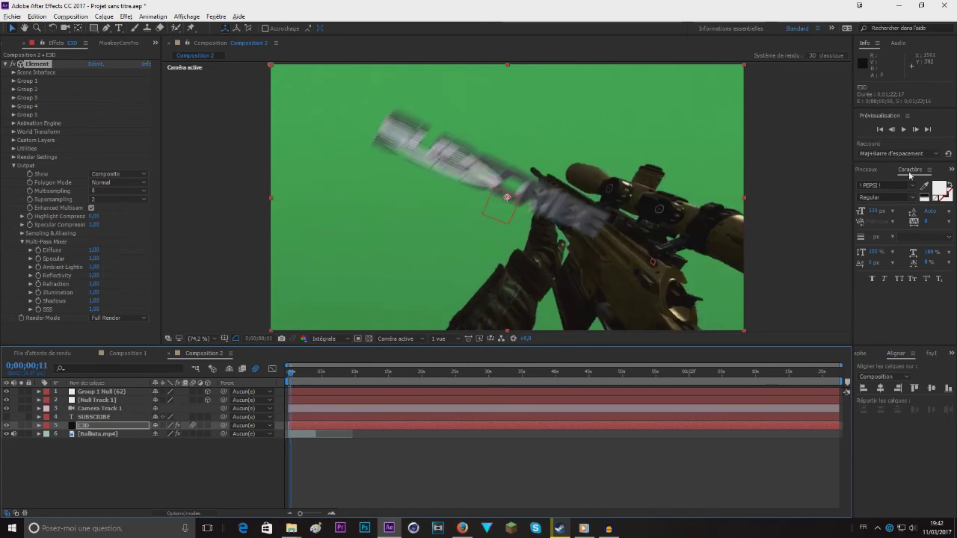
{"action": "left_click", "coordinate": [915, 129]}
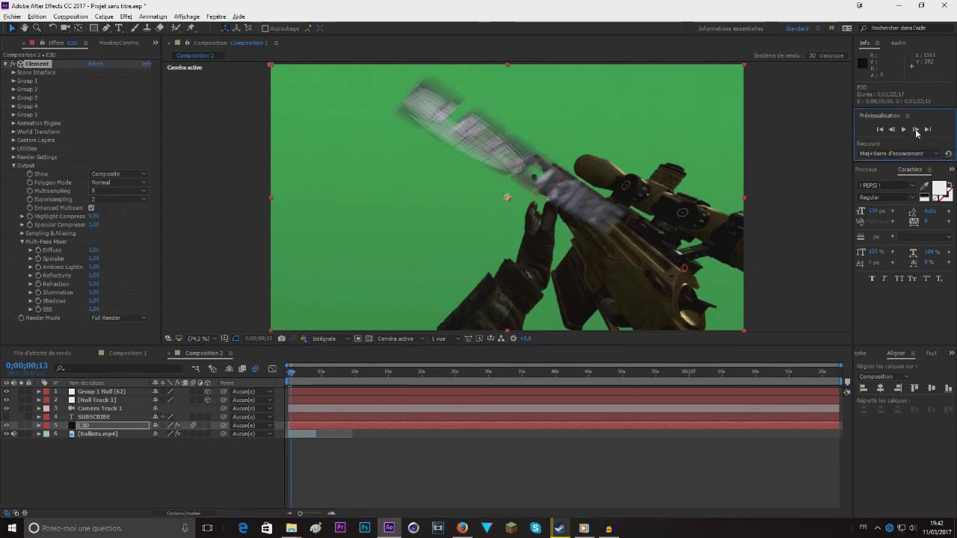
{"action": "left_click", "coordinate": [915, 130]}
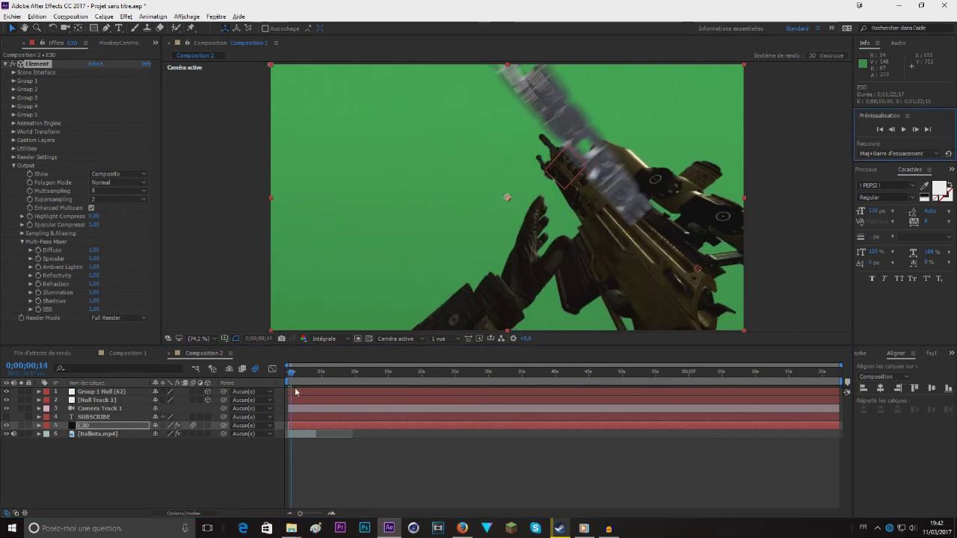
{"action": "left_click_drag", "start_coordinate": [292, 376], "coordinate": [306, 381]}
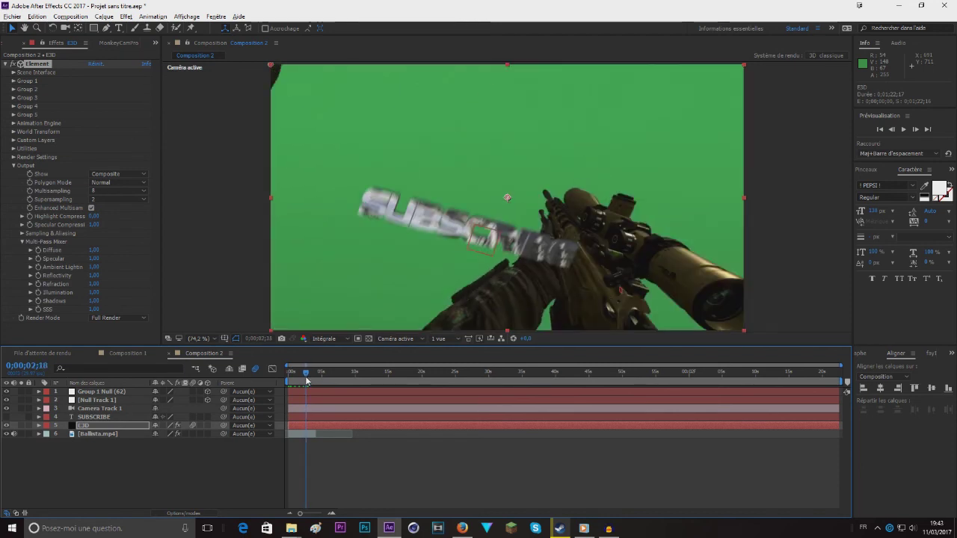
{"action": "left_click_drag", "start_coordinate": [306, 381], "coordinate": [304, 381]}
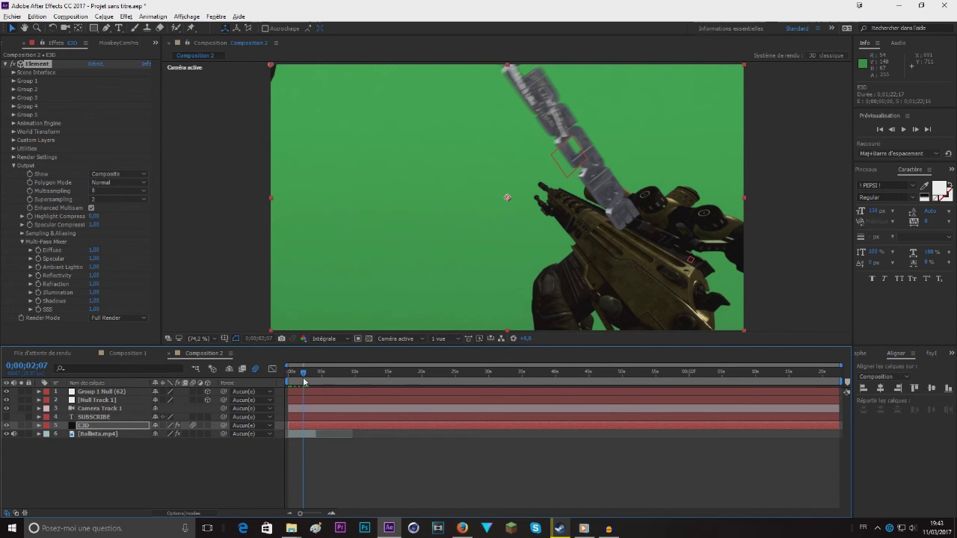
{"action": "left_click_drag", "start_coordinate": [303, 381], "coordinate": [308, 381]}
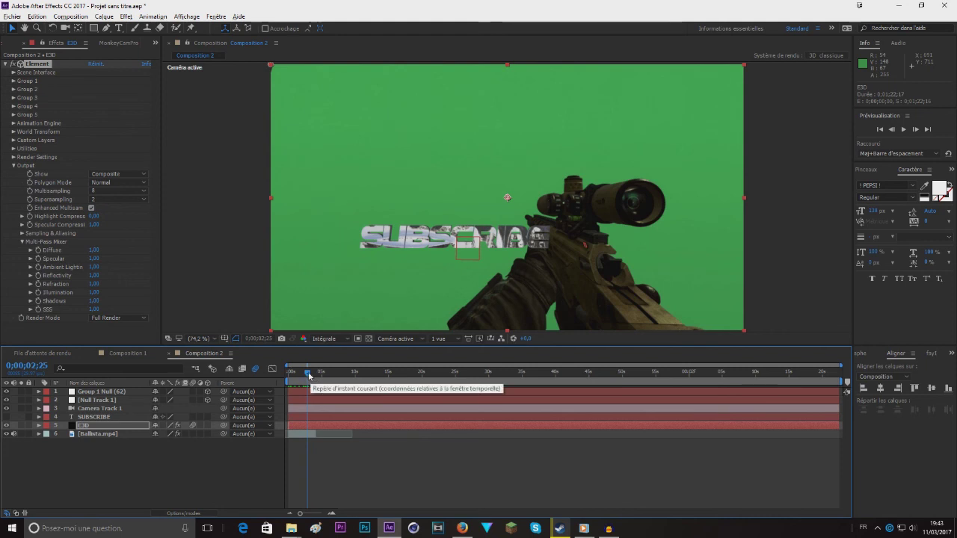
{"action": "left_click_drag", "start_coordinate": [308, 376], "coordinate": [300, 376]}
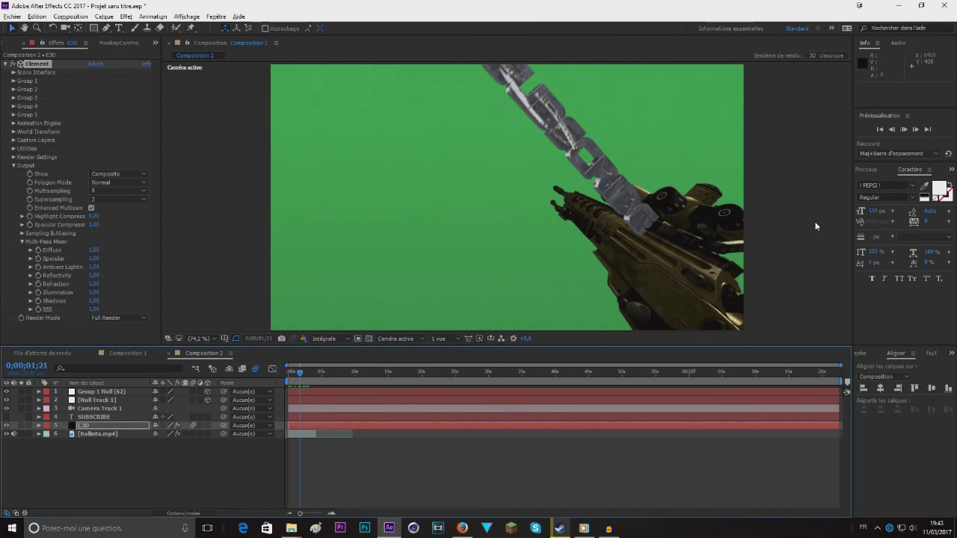
{"action": "left_click", "coordinate": [302, 379]}
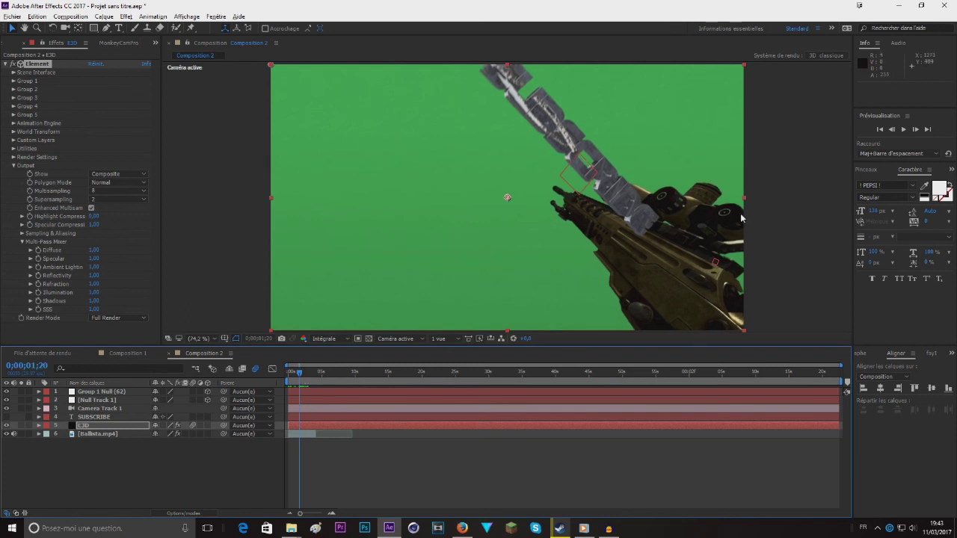
Collapse Output, play the preview through 0;00;01;26, and return to frame 0;00;00;00
{"action": "left_click", "coordinate": [13, 166]}
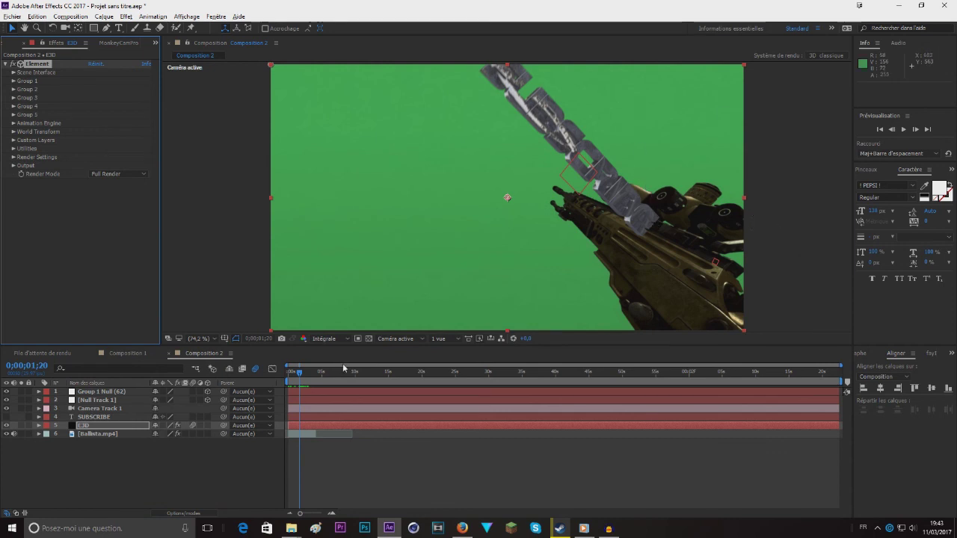
{"action": "left_click_drag", "start_coordinate": [299, 372], "coordinate": [296, 376]}
{"action": "key", "text": "space"}
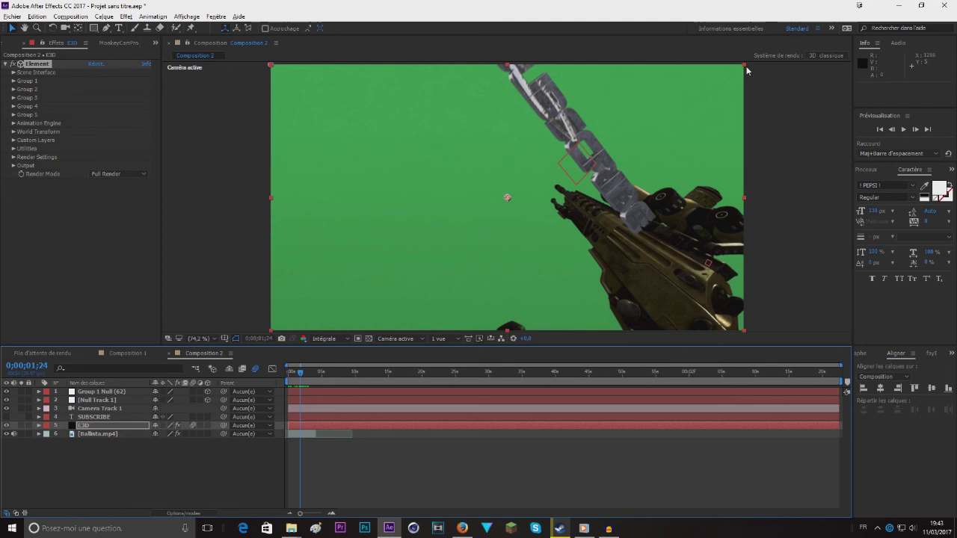
{"action": "left_click", "coordinate": [300, 376]}
{"action": "left_click_drag", "start_coordinate": [301, 376], "coordinate": [288, 376]}
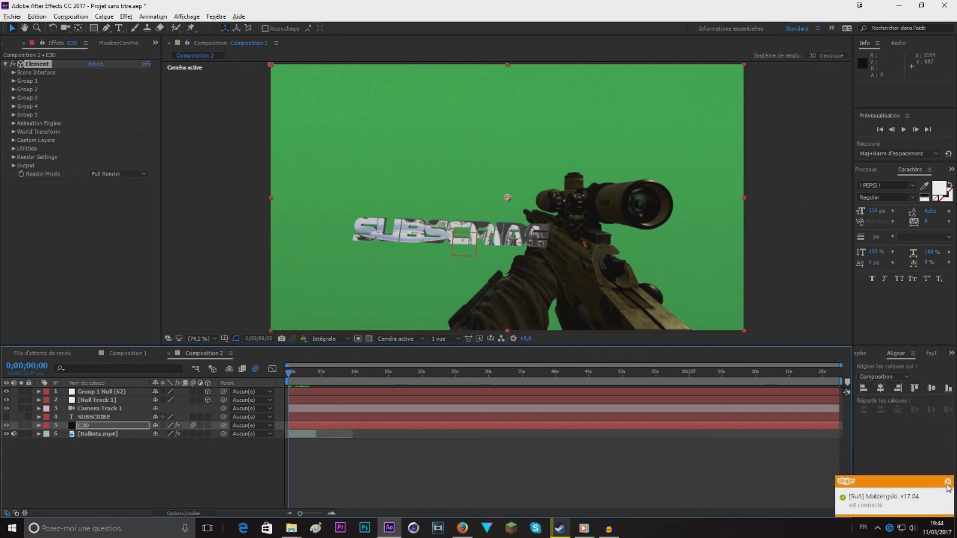
Close the Skype popup and replay the opening frames, stopping around frames 9, 2 and 20
{"action": "left_click", "coordinate": [946, 483]}
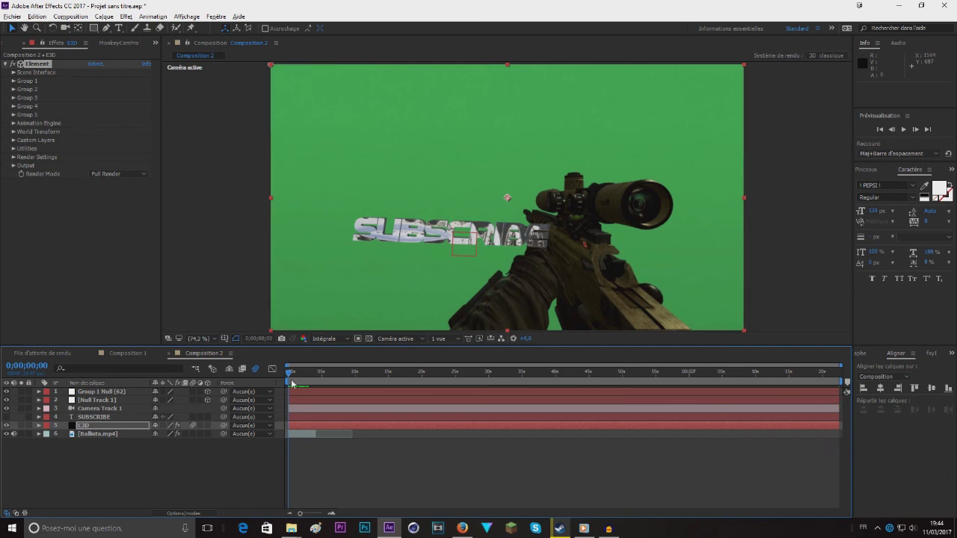
{"action": "key", "text": "space"}
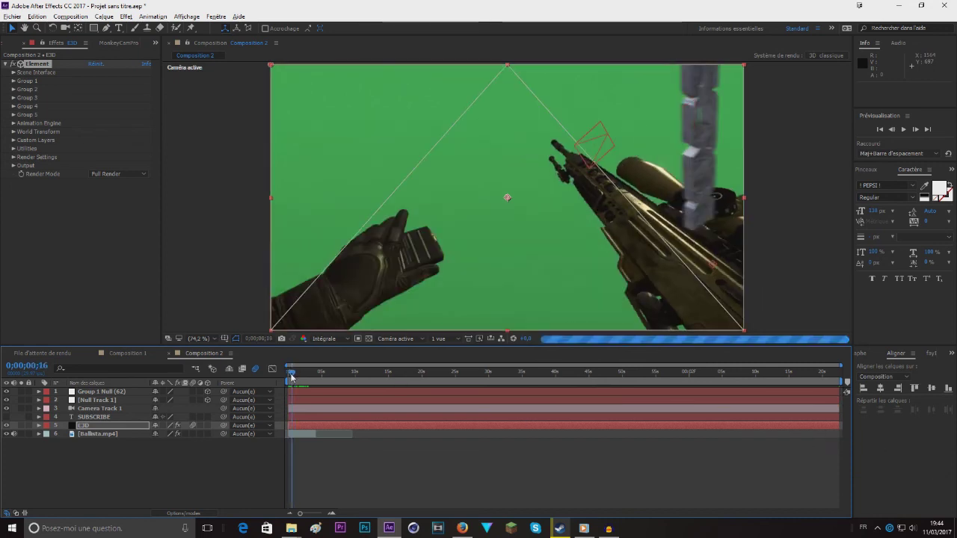
{"action": "left_click", "coordinate": [290, 376]}
{"action": "left_click_drag", "start_coordinate": [290, 378], "coordinate": [297, 378]}
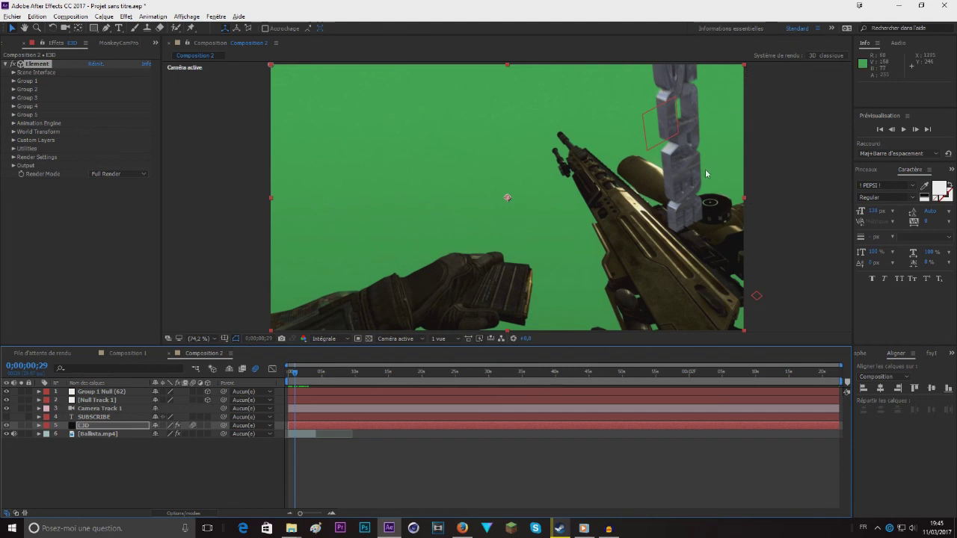
{"action": "left_click", "coordinate": [292, 382]}
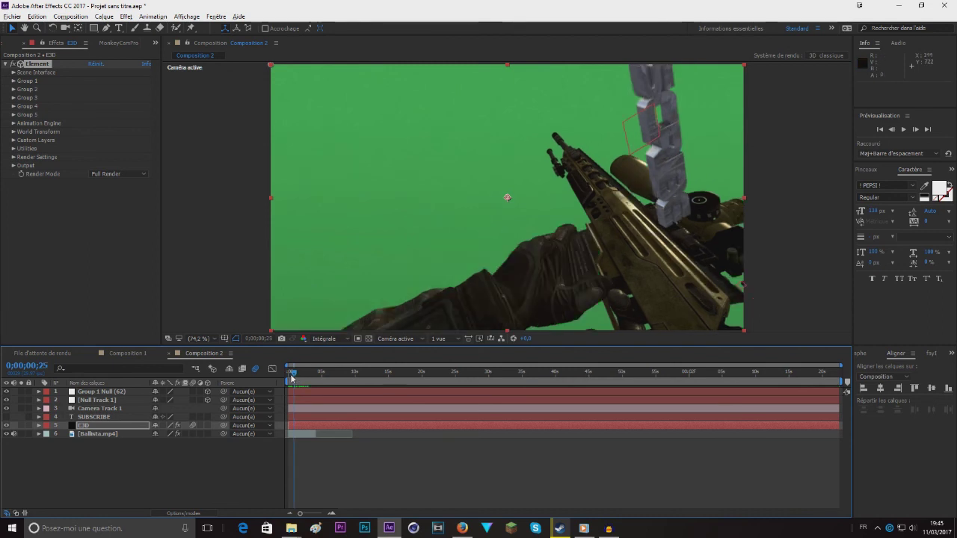